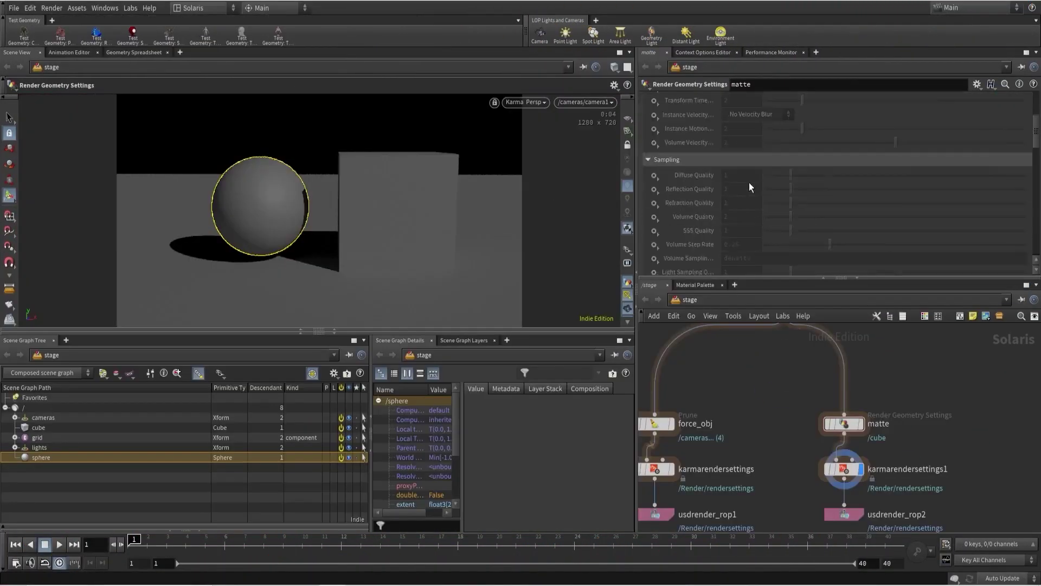
scroll(705, 187, "down", 2)
scroll(668, 193, "down", 1)
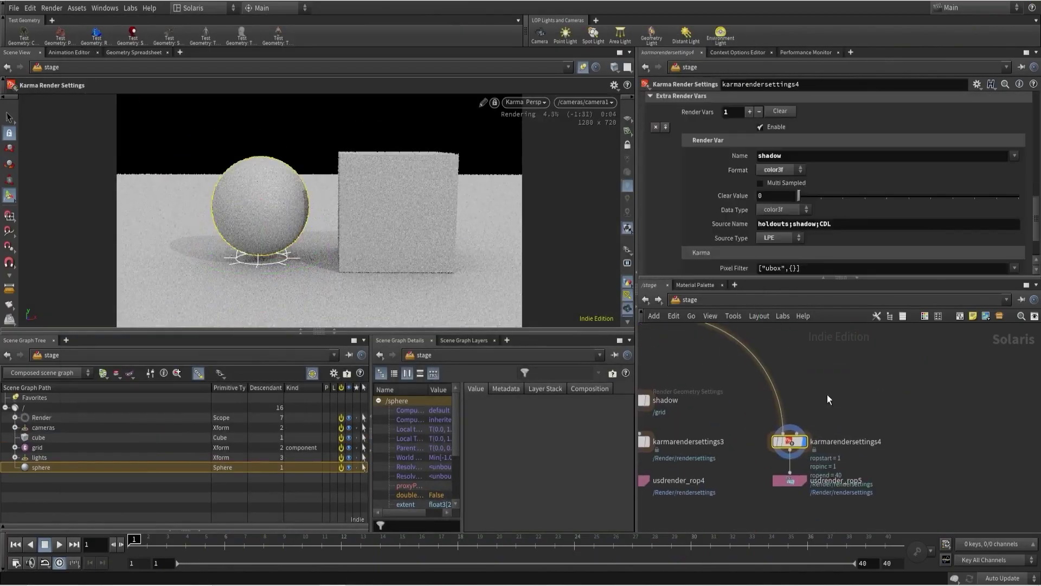
key("Tab")
type("ligh")
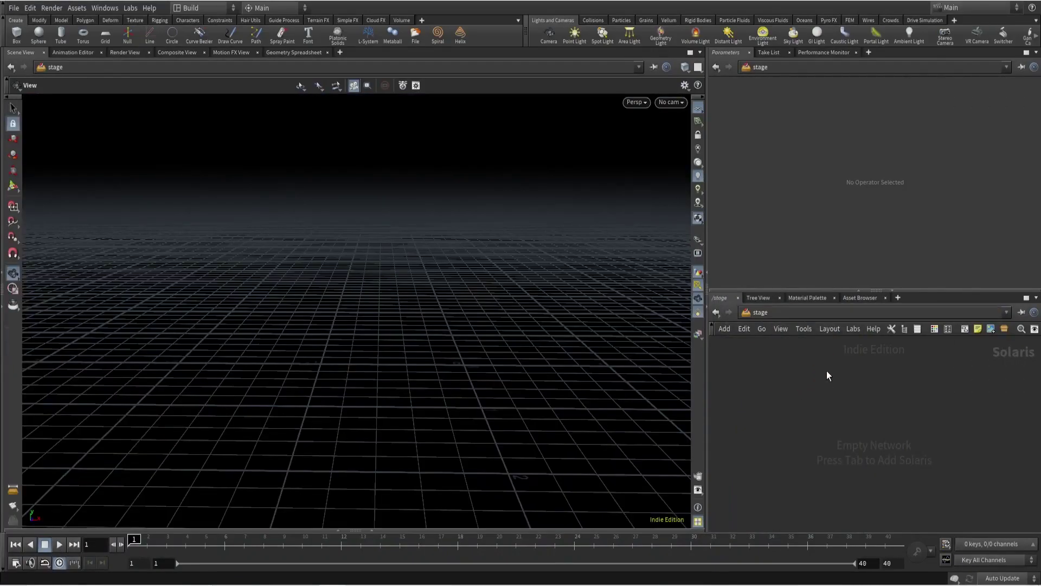
- Add grid, sphere and cube nodes side by side in the empty stage network
key("Tab")
type("gri")
key("Return")
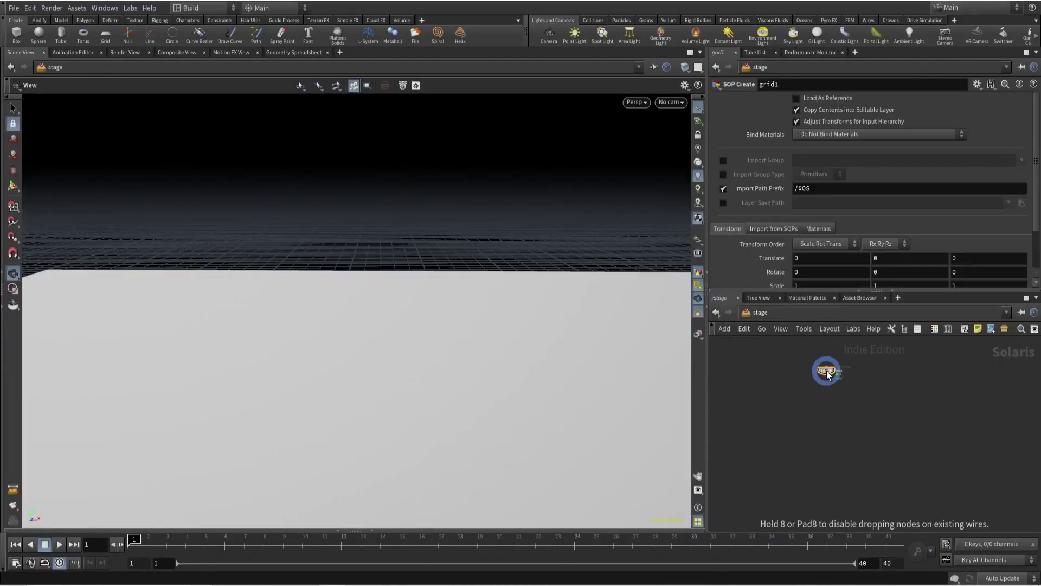
key("Tab")
left_click_drag(826, 370, 855, 386)
type("sph")
key("Return")
left_click(876, 396)
key("Tab")
type("cub")
key("Return")
left_click(946, 386)
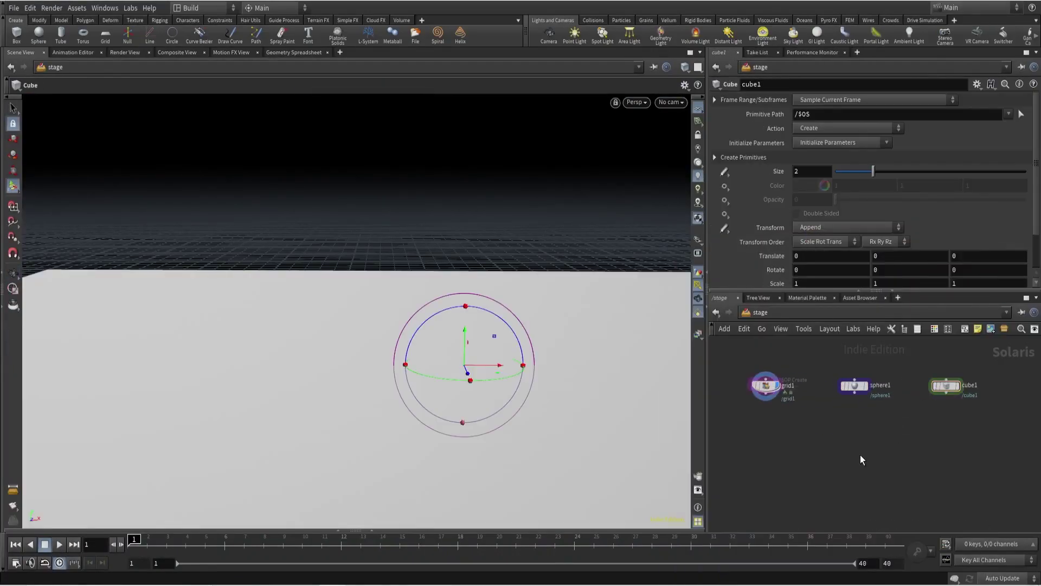
- Add a merge node, wire the grid, sphere and cube into it, and display the merged result
key("Tab")
type("mer")
key("Return")
left_click_drag(946, 393, 859, 447)
left_click(871, 454)
- Raise both the cube and the sphere onto the grid by setting their Y translation to 1
left_click(945, 384)
double_click(883, 255)
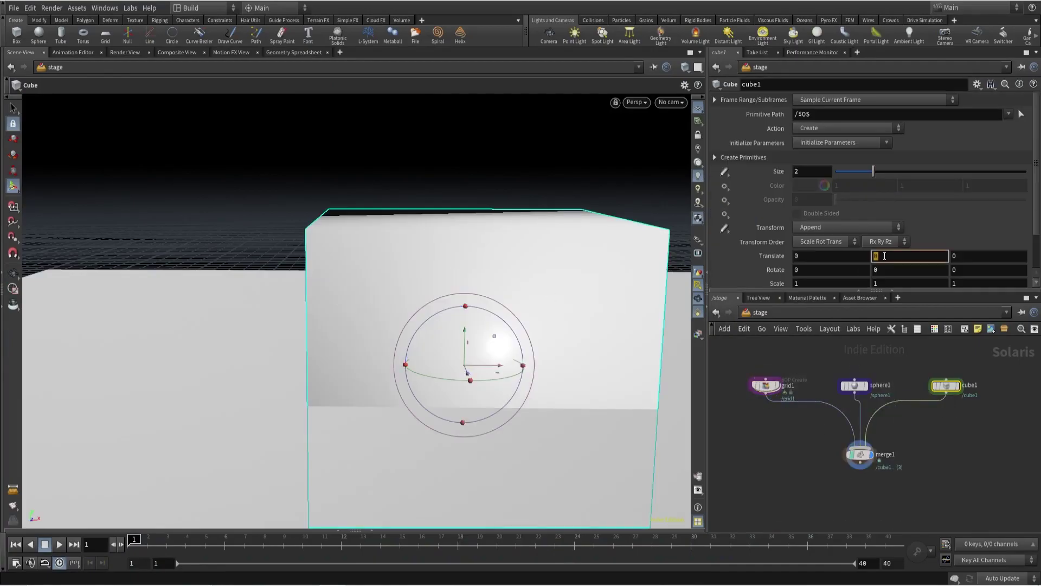
type("1")
left_click(855, 384)
double_click(883, 255)
type("1")
- Set the cube's X translation to 2 and nudge it slightly farther away from the sphere along X
left_click(946, 385)
double_click(841, 254)
type("2")
key("Return")
right_click_drag(460, 271, 380, 304, "alt")
middle_click_drag(461, 304, 358, 316, "alt")
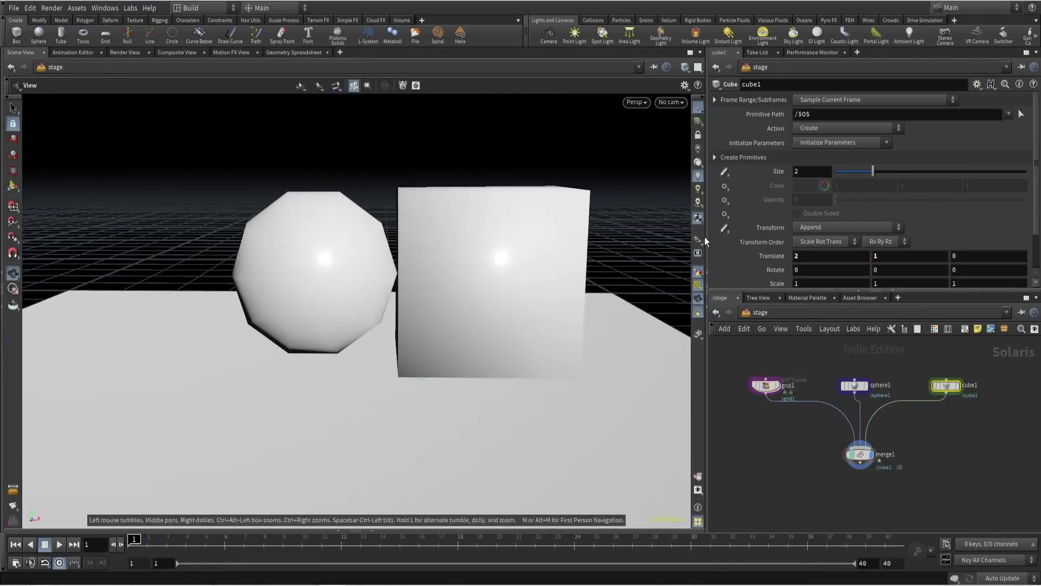
middle_click_drag(805, 256, 819, 277)
- Enlarge the ground grid to a uniform scale of about 4.9 and save the scene file
left_click(765, 385)
scroll(783, 262, "down", 5)
left_click_drag(852, 263, 927, 262)
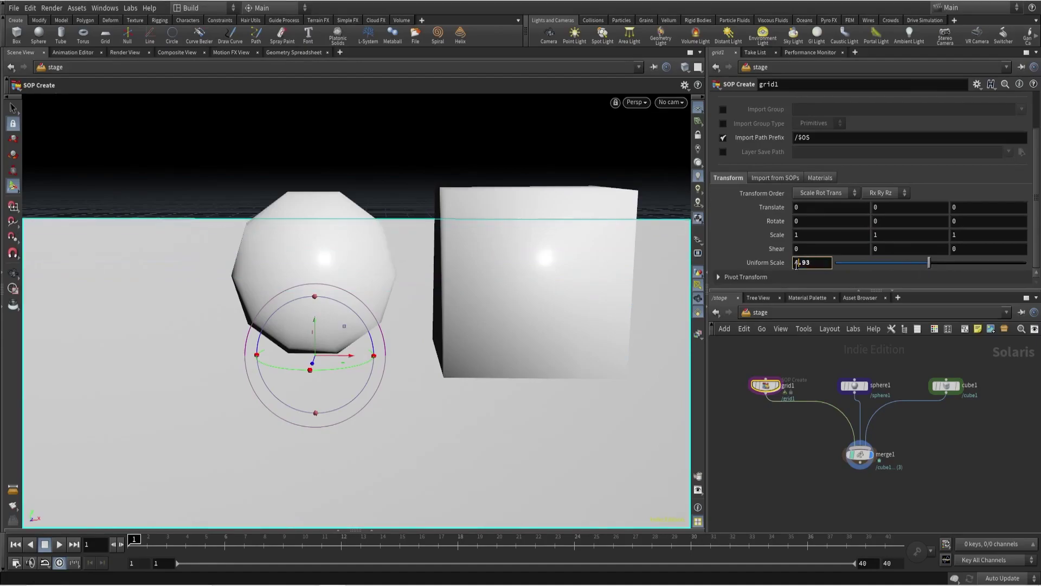
left_click(862, 456)
middle_click_drag(923, 448, 931, 449)
key("ctrl+s")
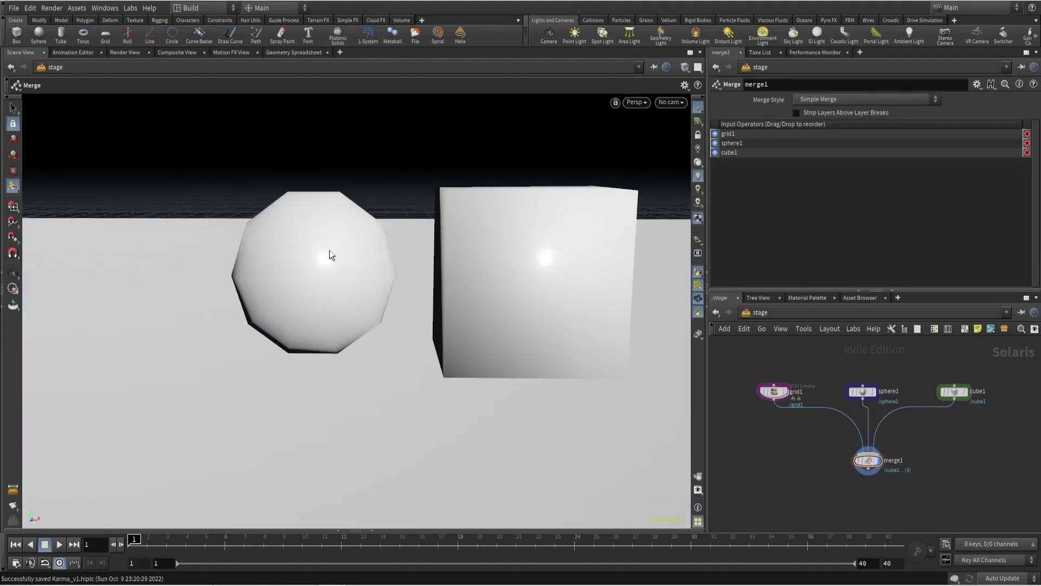
- Frame the sphere and cube and create a new camera from that view
left_click_drag(331, 255, 546, 190, "alt")
left_click(671, 102)
left_click(705, 150)
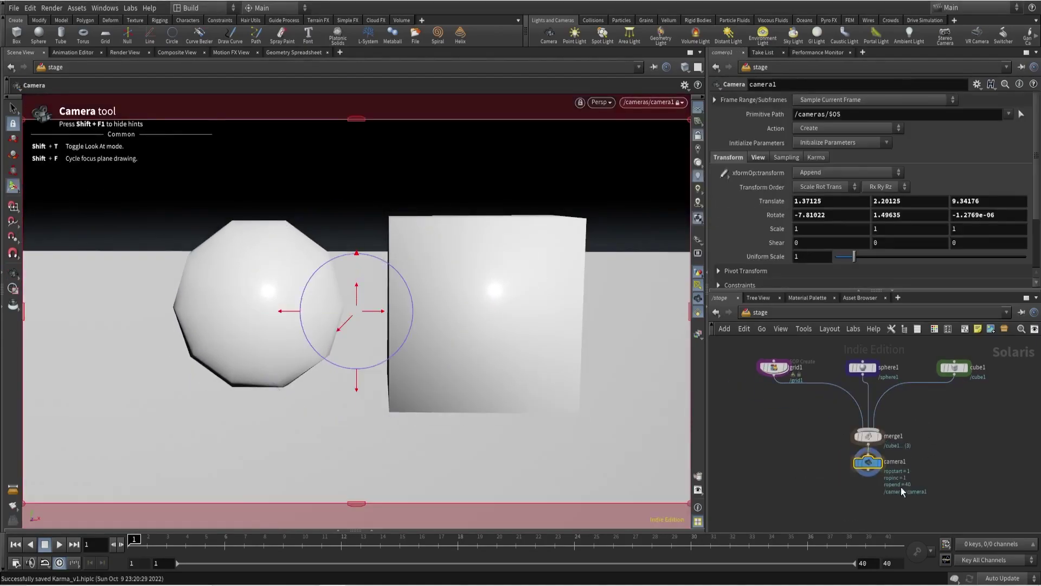
- Add Karma render nodes, connect the Karma render settings below camera1 and lay out the network
scroll(798, 443, "down", 2)
key("Tab")
type("ka")
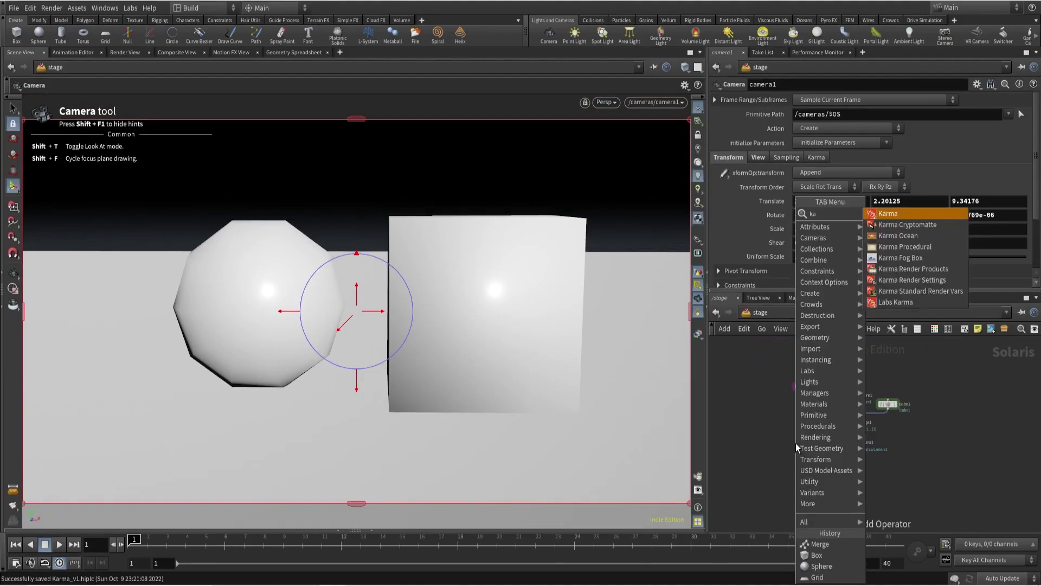
key("Return")
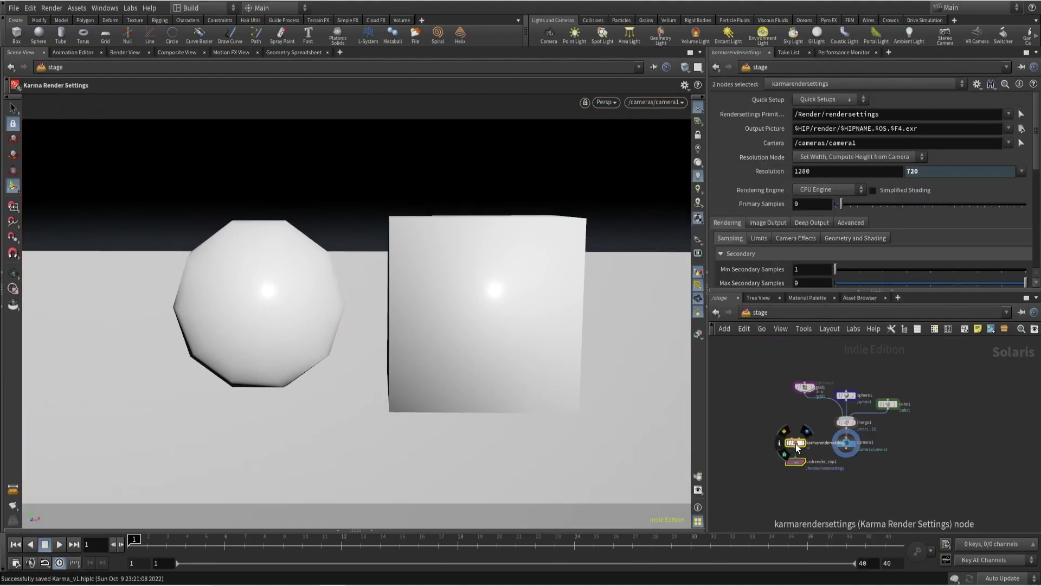
left_click(793, 446)
left_click(794, 436)
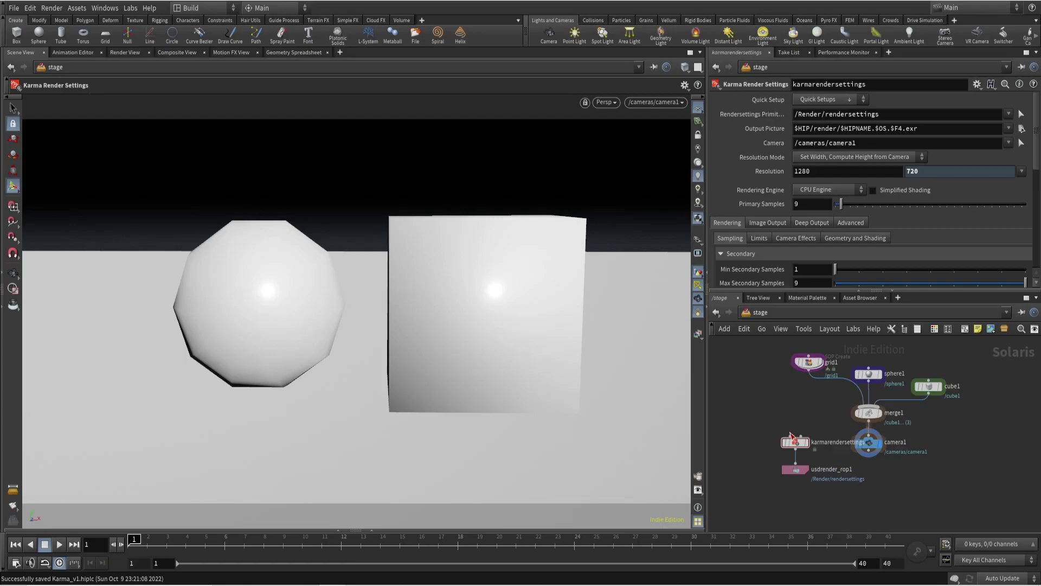
left_click(857, 459)
key("l")
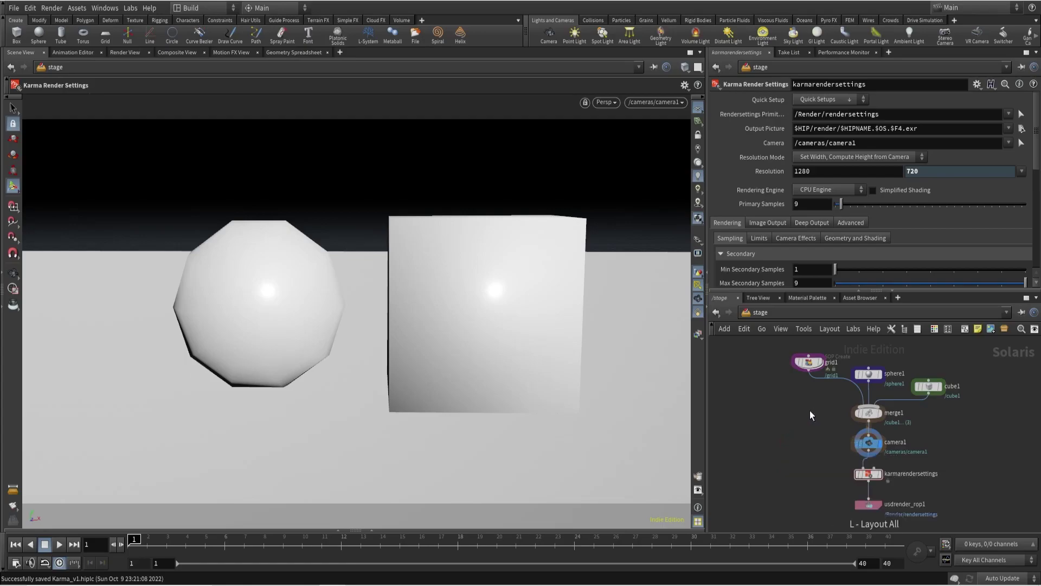
- Try the specific frame range option on the USD Render ROP and return it to Render Current Frame
left_click(869, 504)
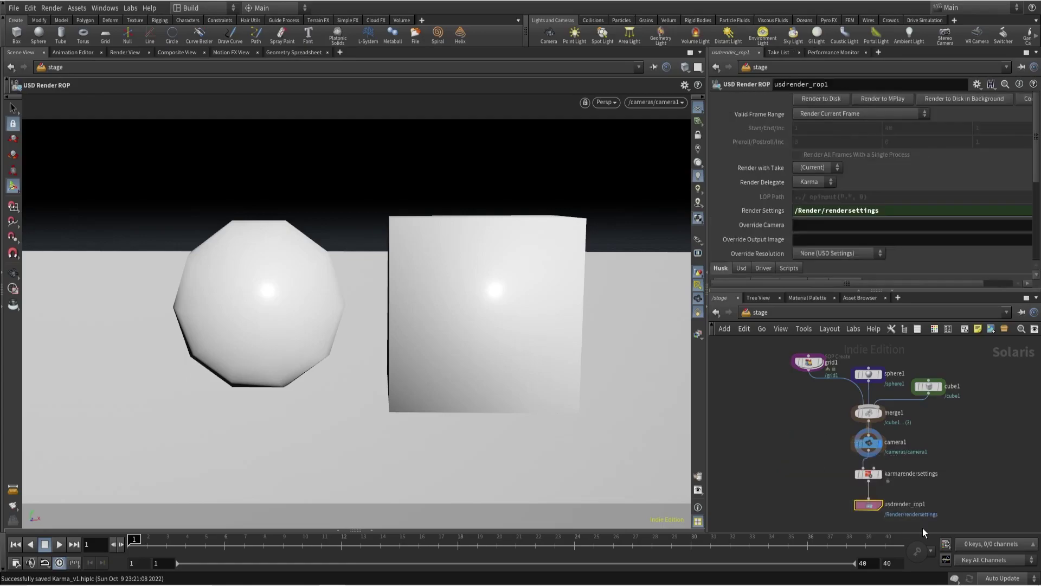
left_click(868, 474)
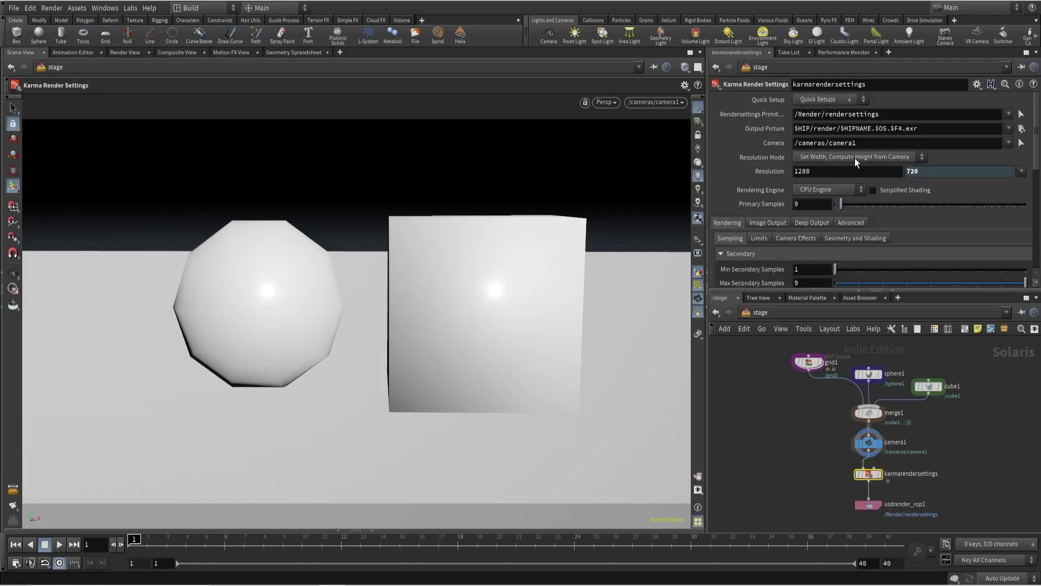
left_click(860, 478)
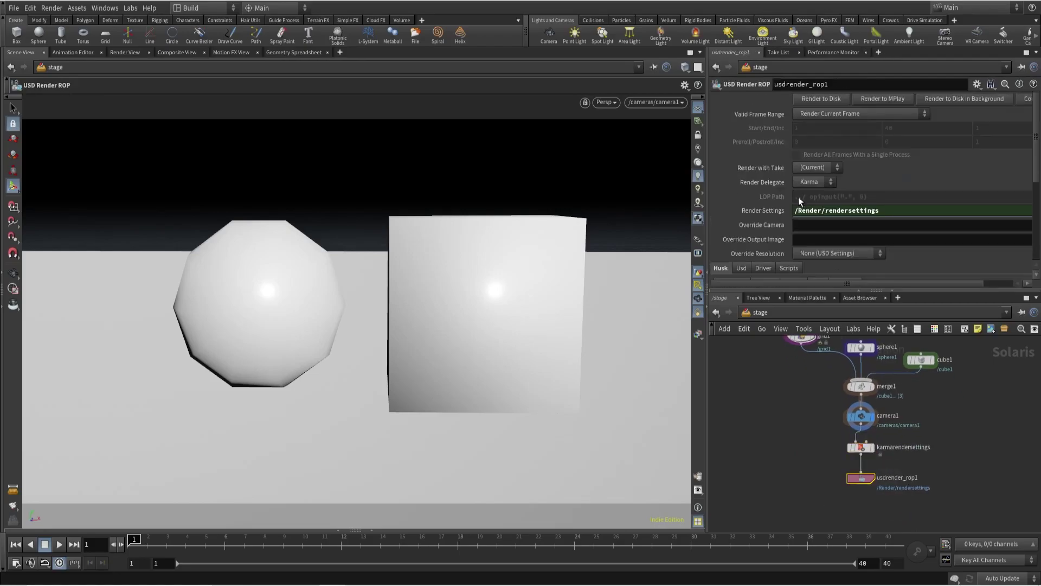
left_click(825, 113)
left_click(837, 136)
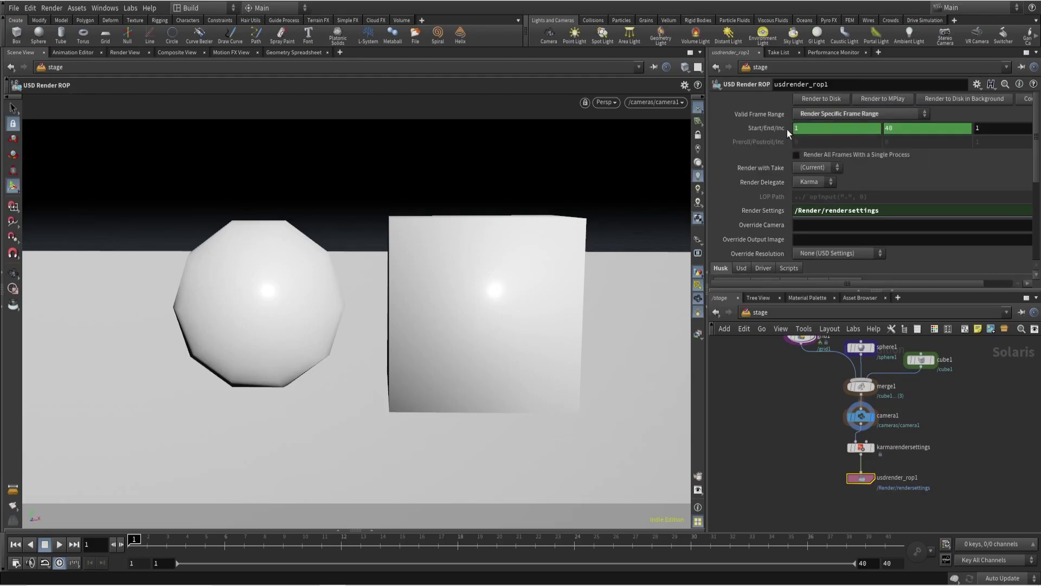
left_click(827, 117)
left_click(827, 125)
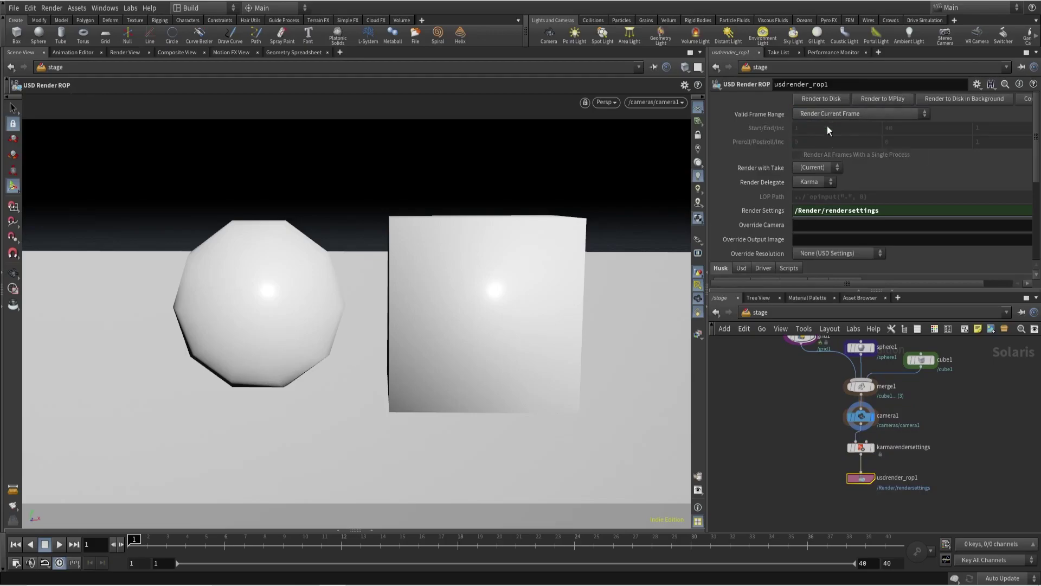
- Display the karmarendersettings node and switch the viewport renderer to Karma
scroll(863, 448, "up", 3)
left_click(878, 448)
left_click(858, 450)
left_click(605, 102)
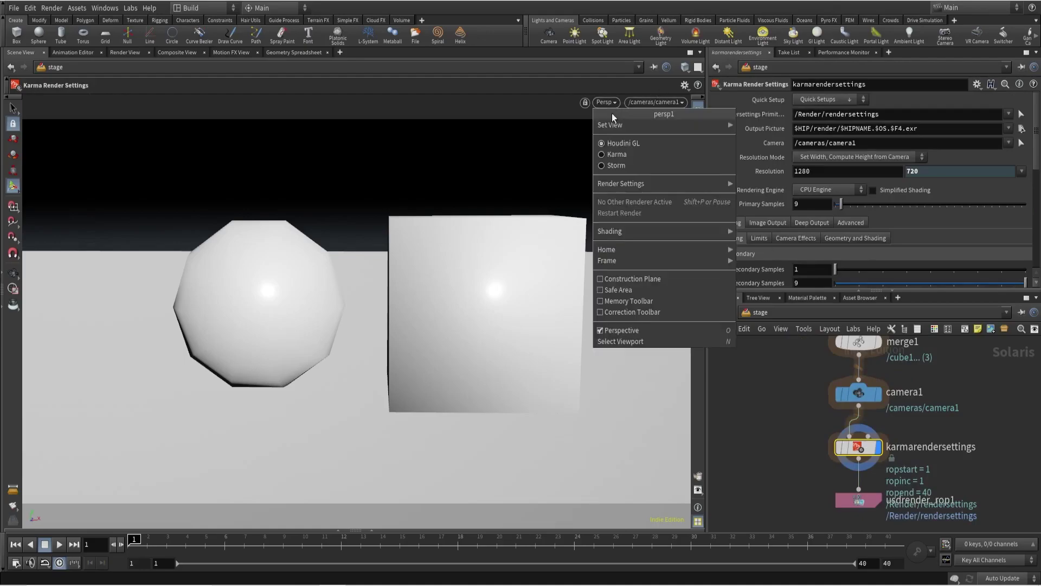
left_click(620, 154)
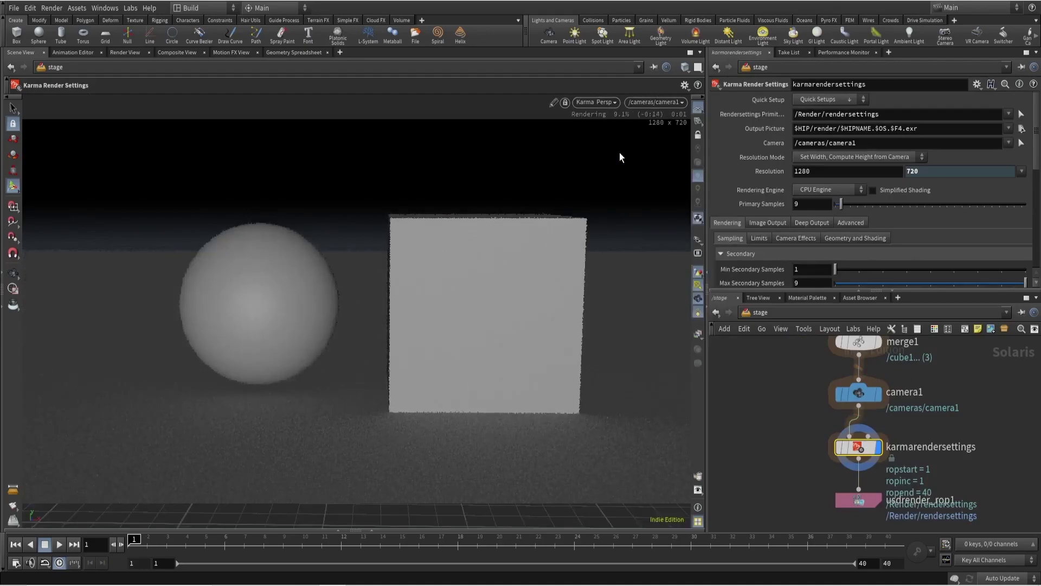
- Add a distant light aimed from an elevated angled view of the objects, and look through camera1 again
left_click_drag(504, 244, 453, 279, "alt")
middle_click_drag(452, 279, 323, 284, "alt")
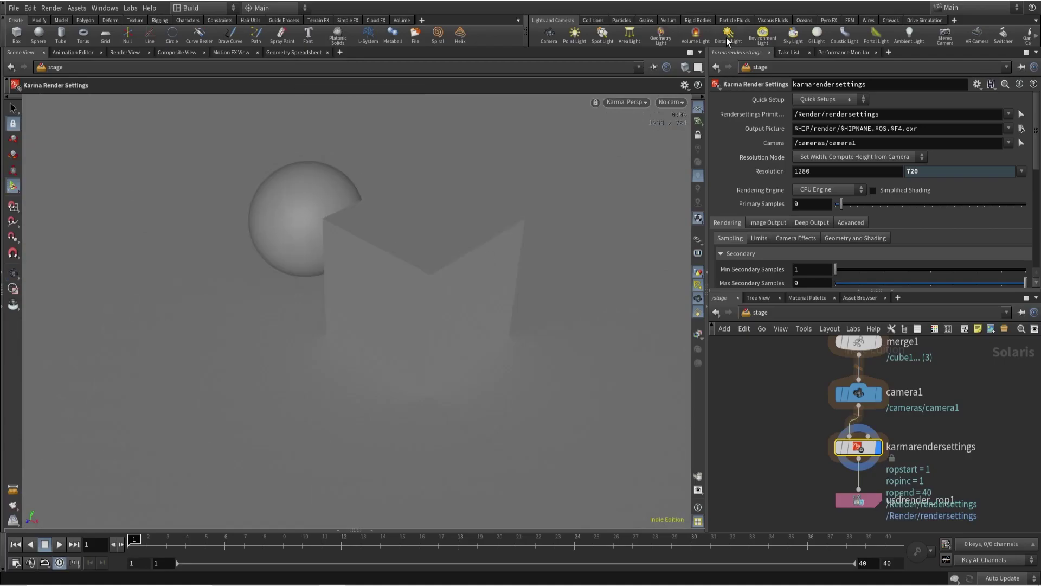
left_click(727, 38)
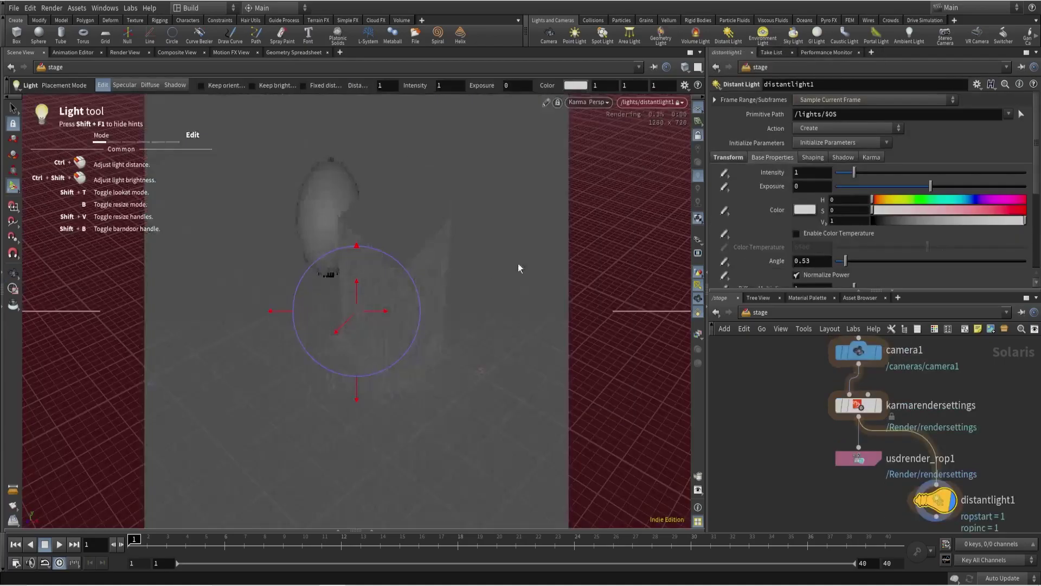
left_click(647, 108)
left_click(652, 127)
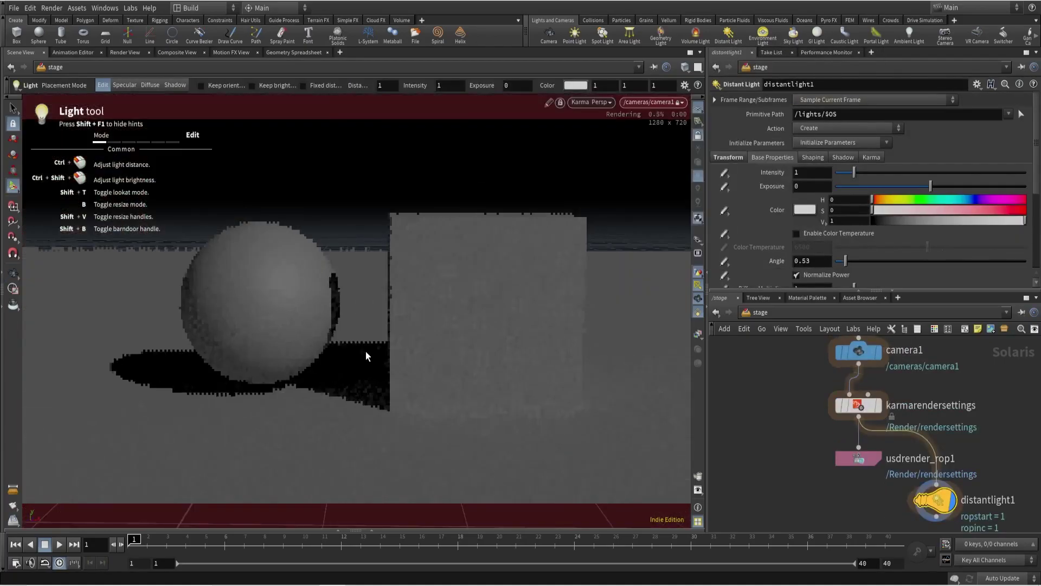
- Insert the distant light node into the chain between merge1 and camera1
scroll(778, 438, "down", 2)
scroll(856, 459, "up", 1)
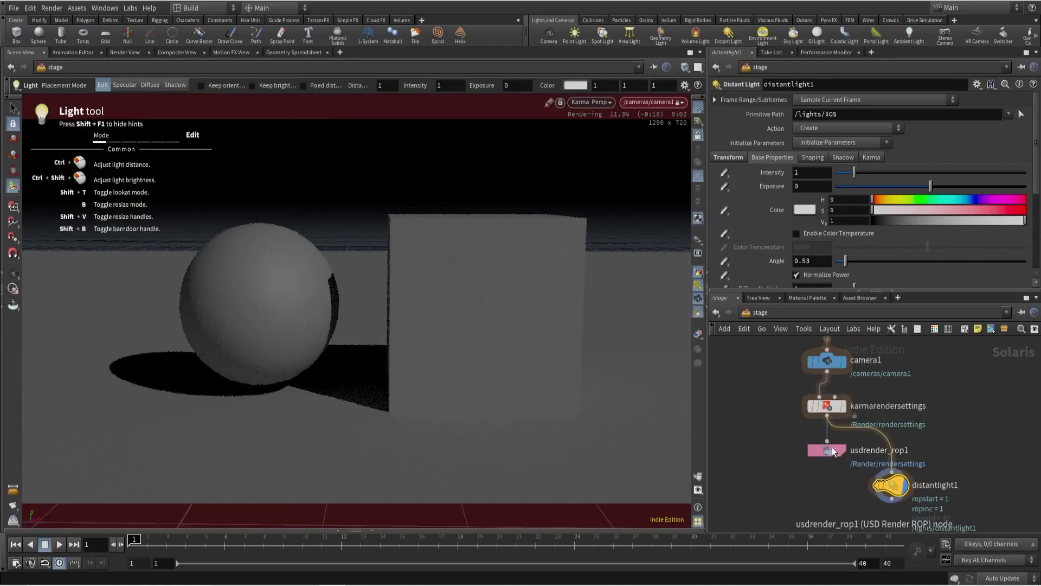
left_click_drag(832, 446, 835, 398)
scroll(808, 444, "down", 3)
scroll(788, 389, "up", 2)
scroll(828, 380, "up", 4)
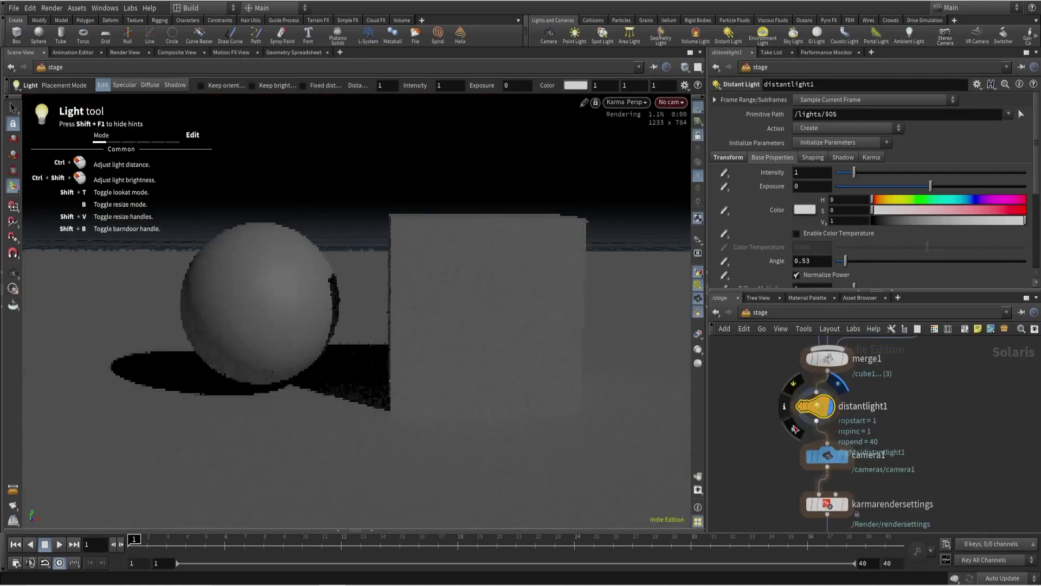
- Rename the distant light node to key
double_click(874, 408)
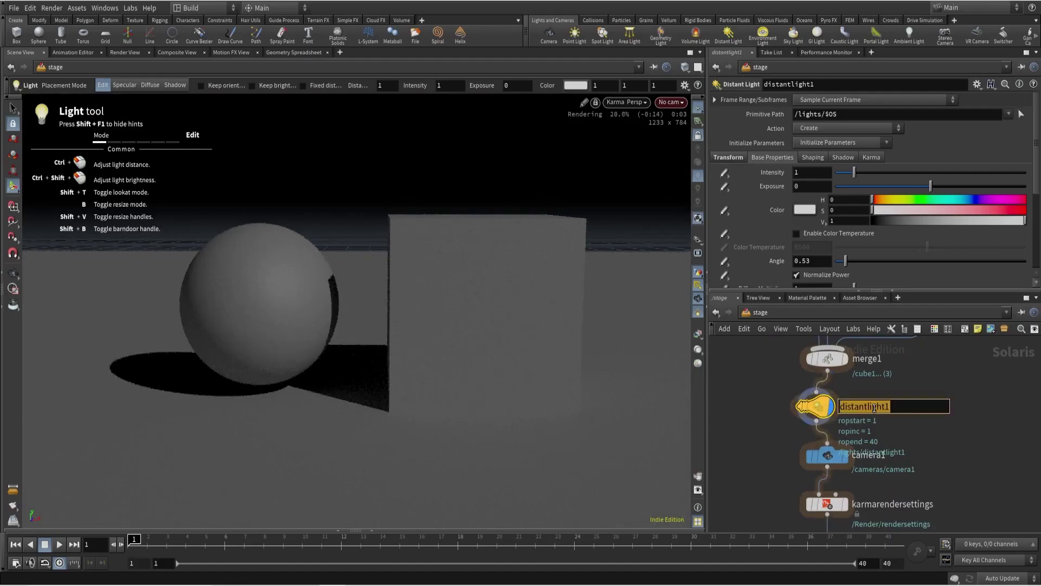
type("key")
key("Return")
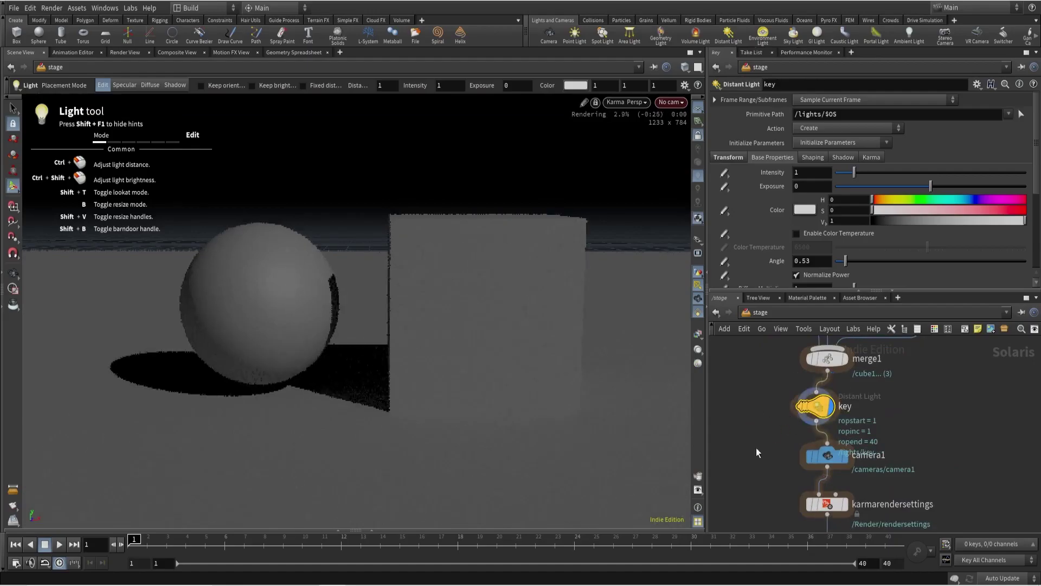
- Tidy the layout of the node network and save the scene file
scroll(755, 444, "down", 2)
key("l")
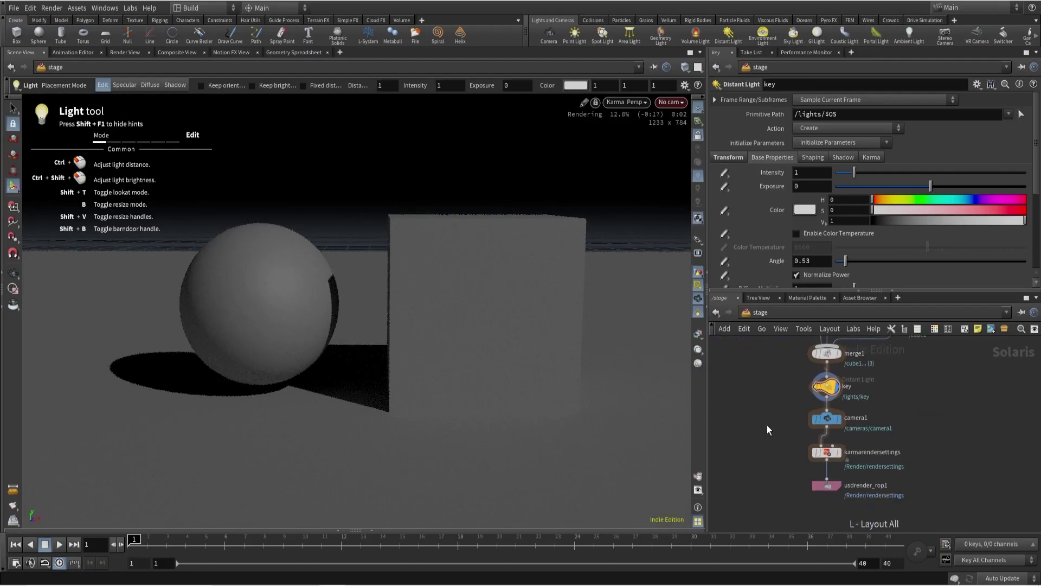
key("ctrl+s")
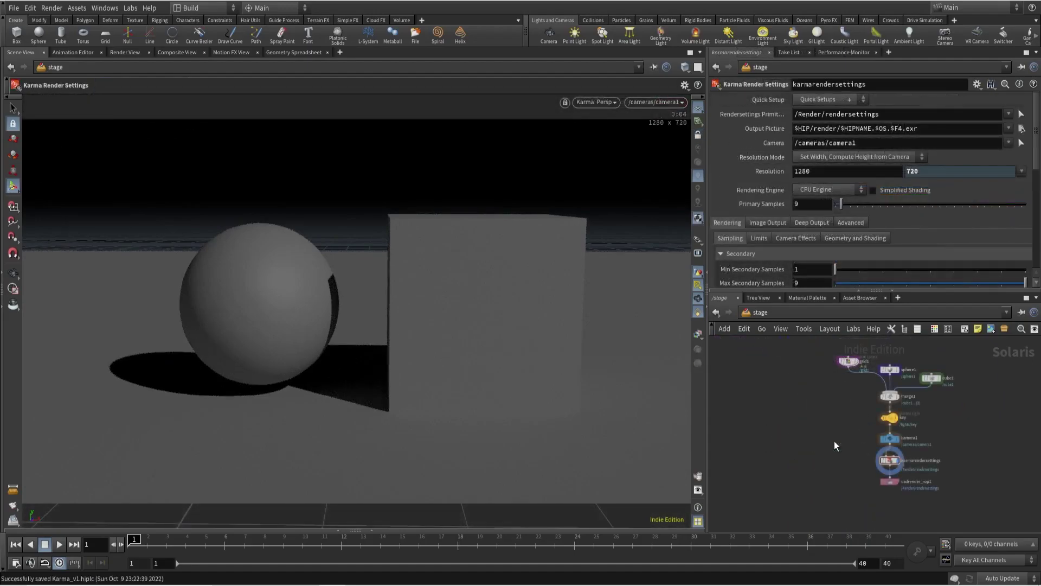
- Move the Karma render nodes down and insert a null node between camera1 and karmarendersettings
middle_click_drag(834, 440, 805, 409)
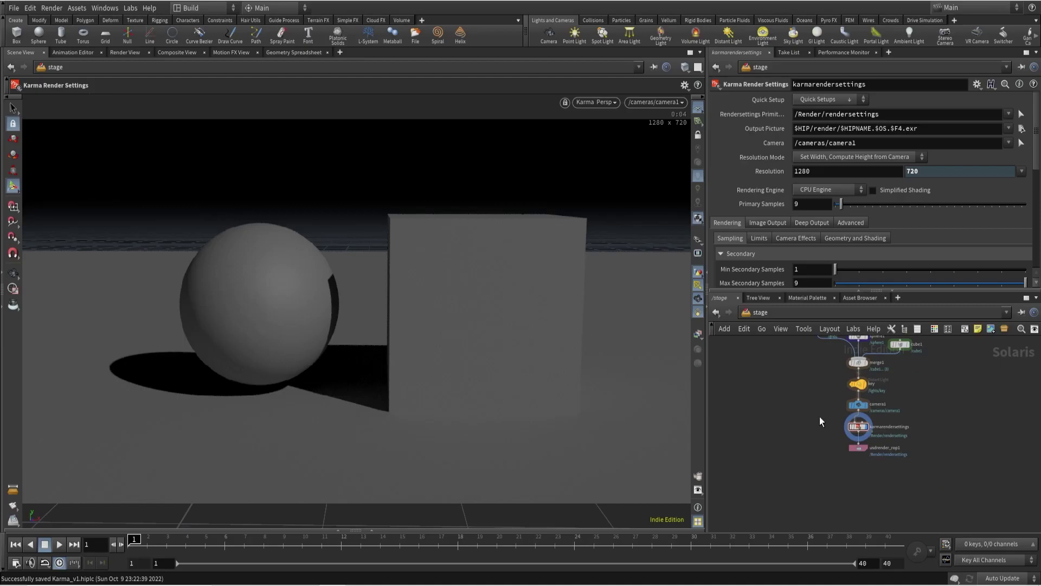
left_click_drag(820, 417, 859, 466)
key("Tab")
type("nu")
key("Return")
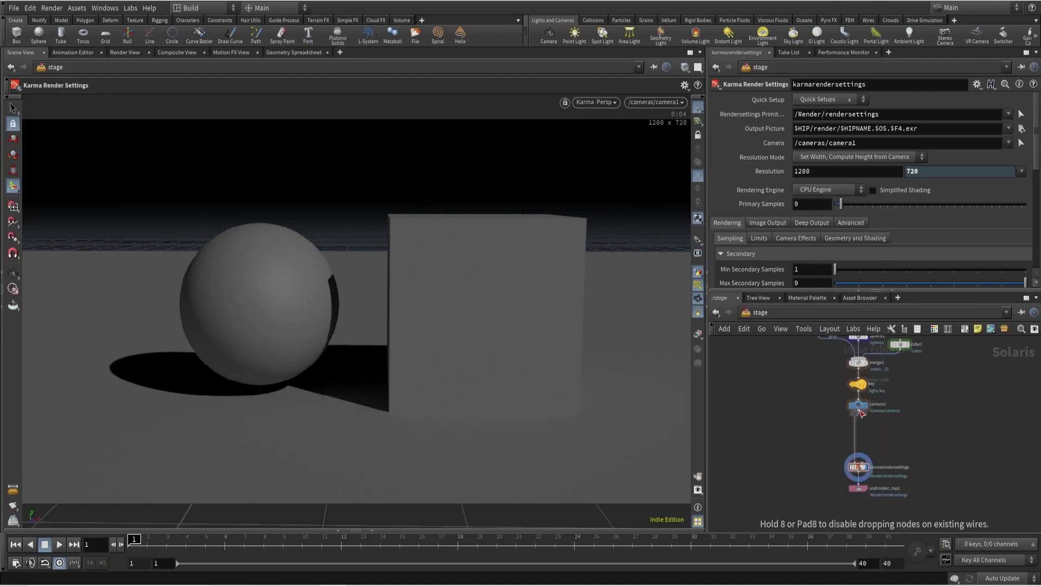
left_click(855, 426)
scroll(855, 426, "up", 3)
left_click_drag(856, 425, 862, 426)
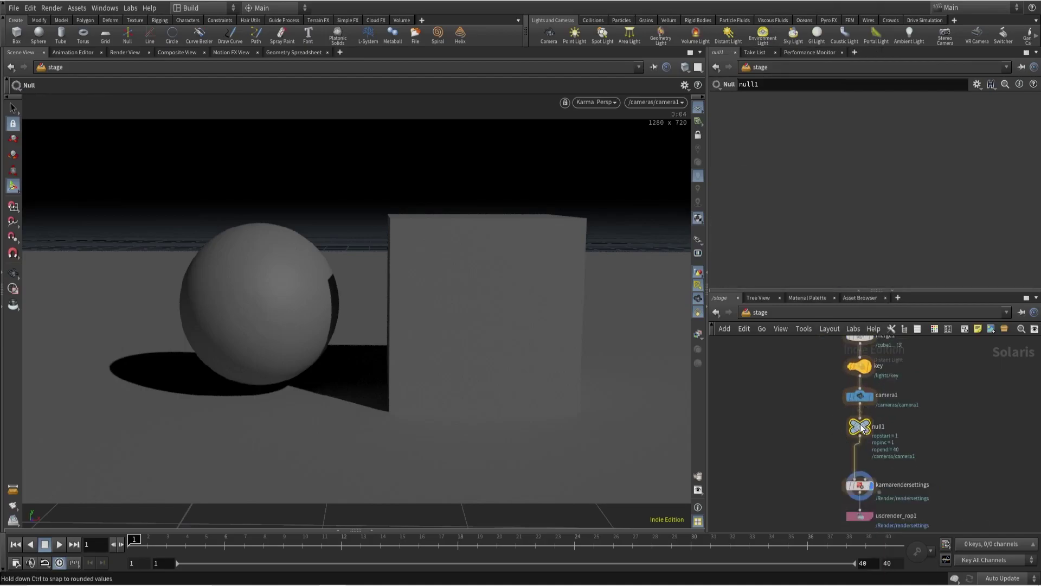
- Rename the null node to stage and color it red
double_click(879, 428)
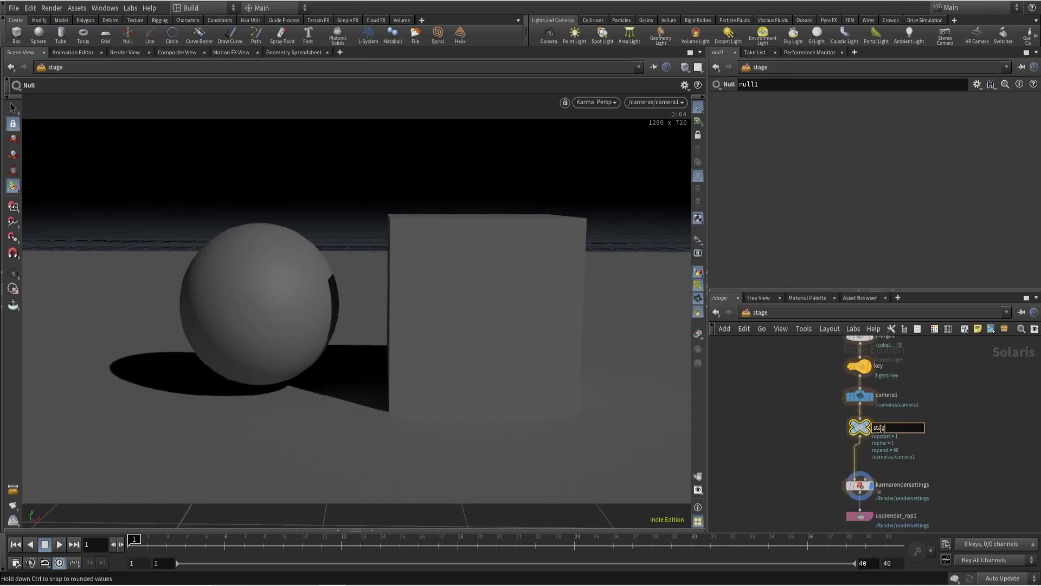
key("Return")
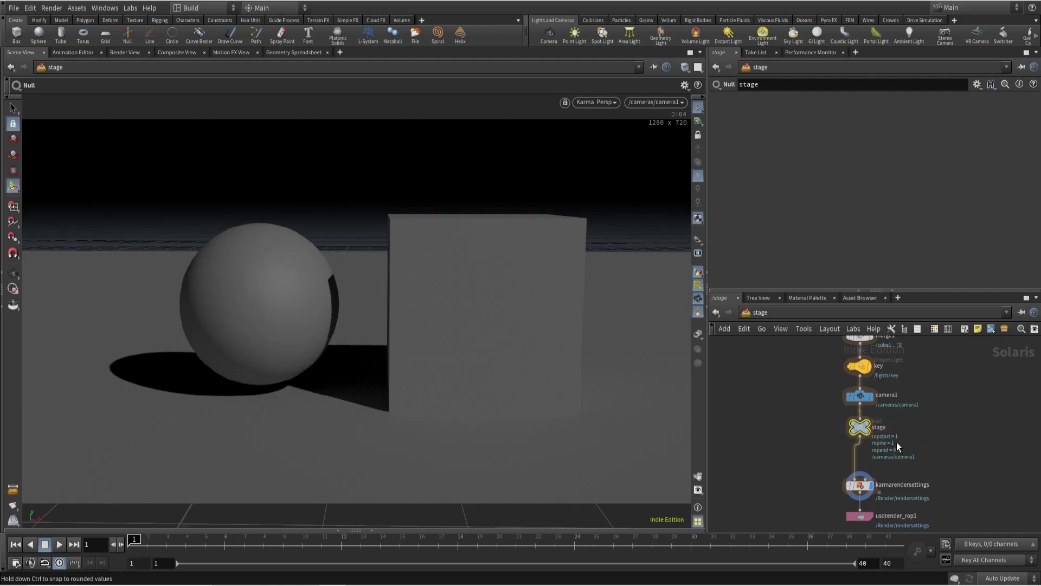
key("c")
left_click(988, 456)
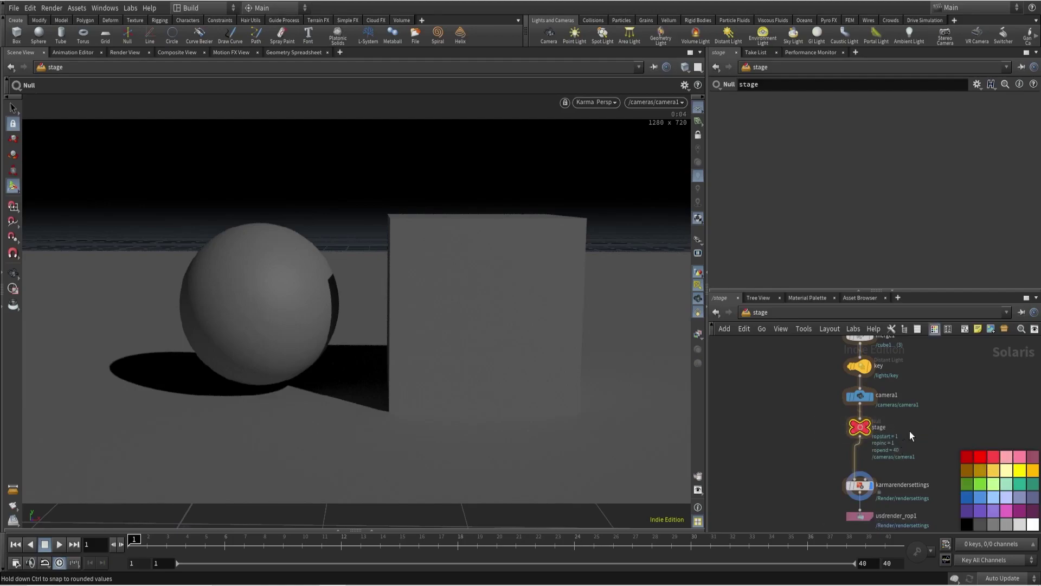
- Give the stage null node a circular shape and hide the node color and shape palettes
left_click(947, 328)
left_click(1031, 472)
left_click(946, 398)
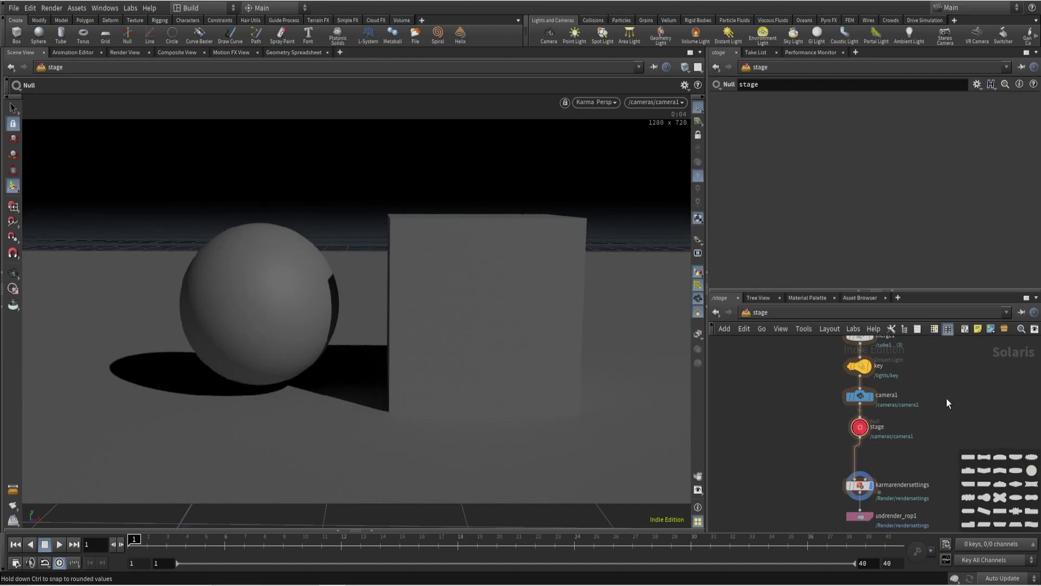
key("c")
key("c")
scroll(829, 434, "down", 5)
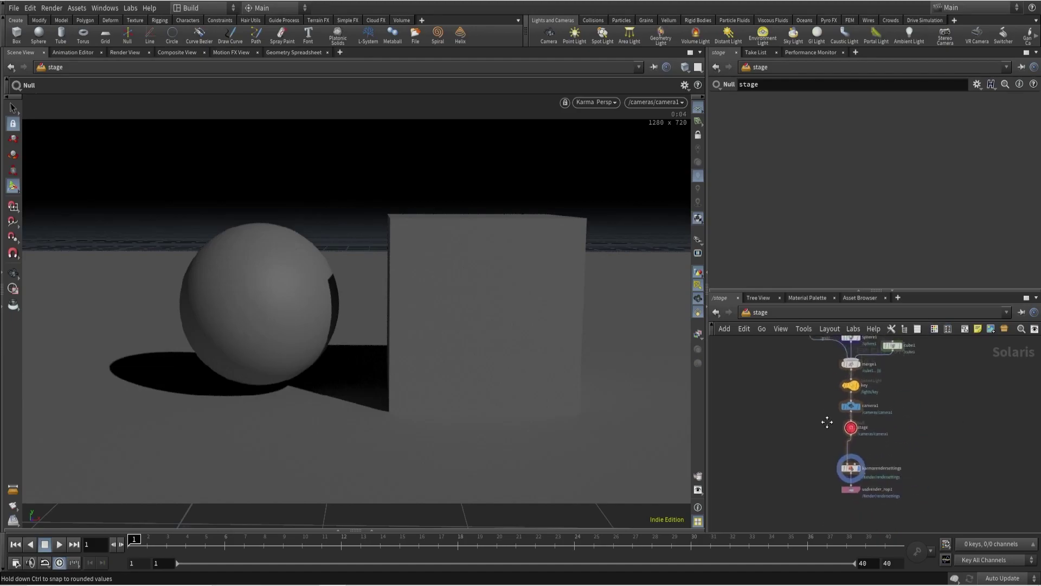
scroll(816, 398, "up", 2)
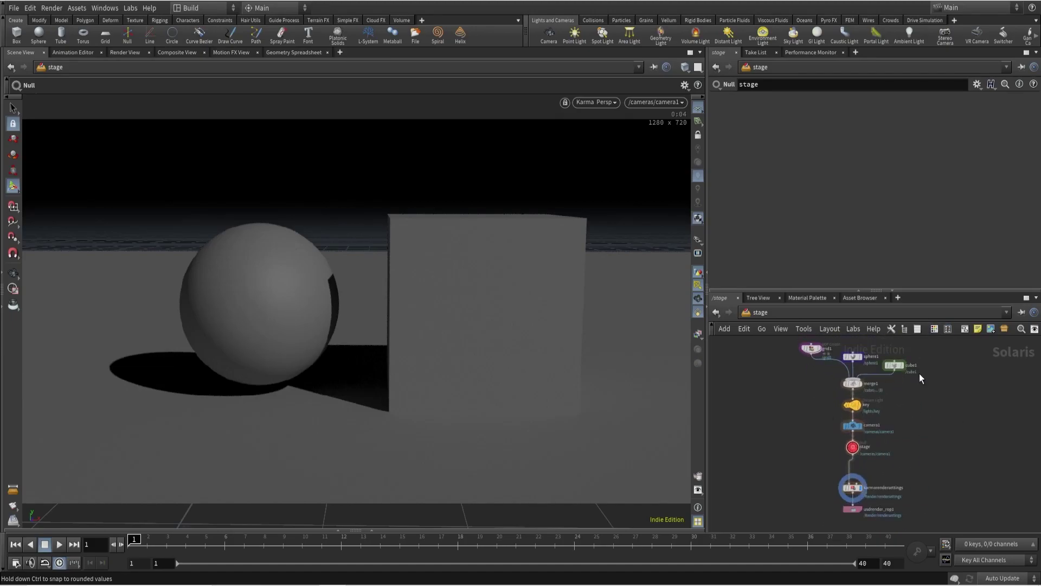
middle_click_drag(829, 457, 825, 431)
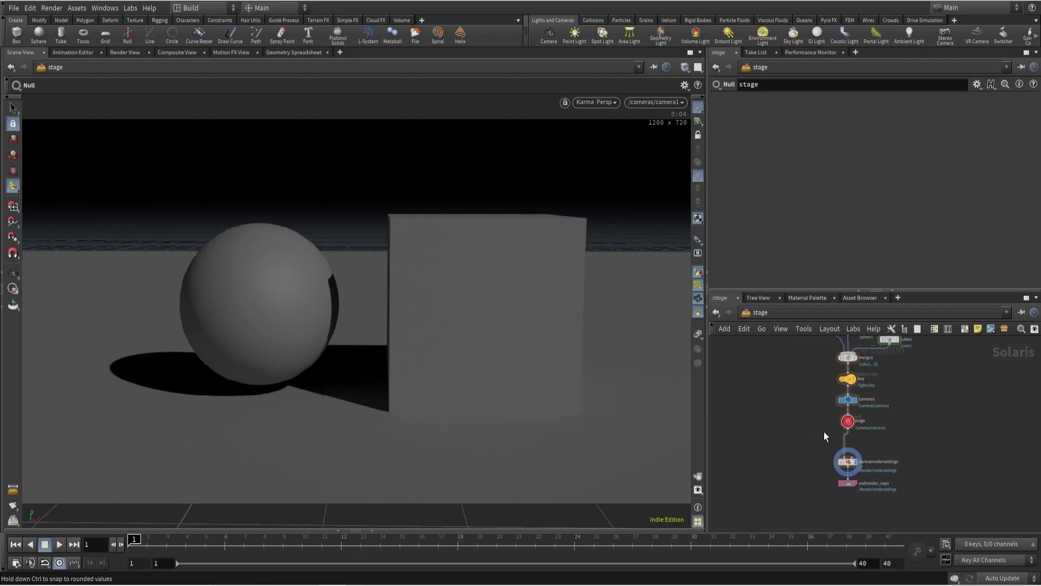
- Move the Karma render nodes further down and insert a Prune node between stage and karmarendersettings
mouse_move(867, 474)
left_mouse_down()
mouse_move(853, 484)
mouse_move(792, 479)
mouse_move(862, 473)
mouse_move(850, 479)
left_mouse_up()
scroll(854, 483, "up", 1)
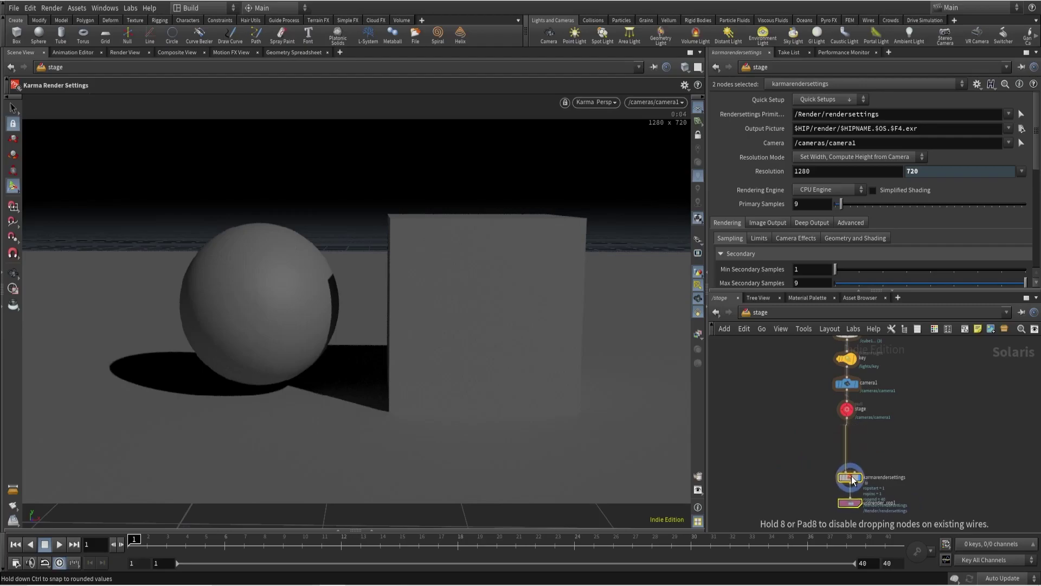
left_click(819, 432)
key("Tab")
type("prune")
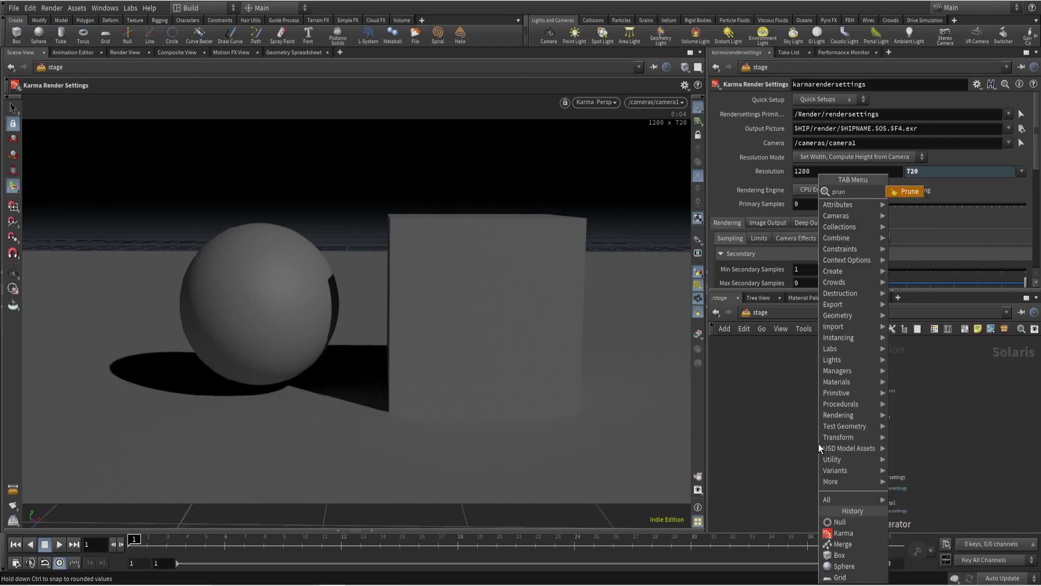
key("Return")
left_click(819, 445)
scroll(820, 445, "up", 3)
left_click_drag(822, 448, 861, 436)
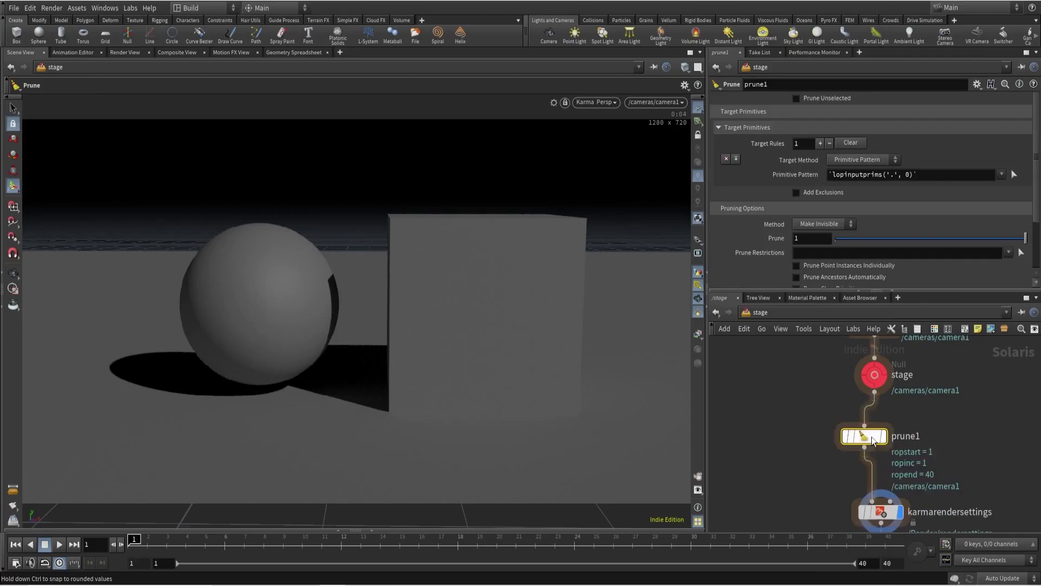
- Rename the grid1 node to grid
scroll(844, 434, "down", 2)
middle_click_drag(809, 419, 815, 497)
scroll(831, 419, "up", 3)
scroll(838, 419, "up", 4)
left_click(854, 420)
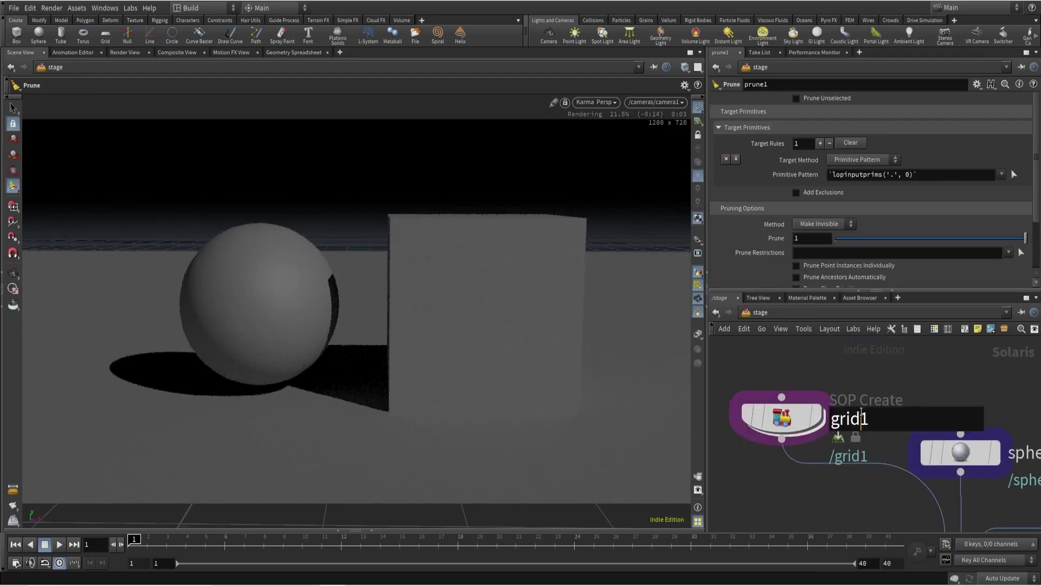
key("BackSpace")
key("Return")
- Rename the sphere1 node to sphere
scroll(895, 390, "down", 3)
middle_click_drag(976, 428, 916, 429)
scroll(916, 428, "up", 2)
double_click(915, 422)
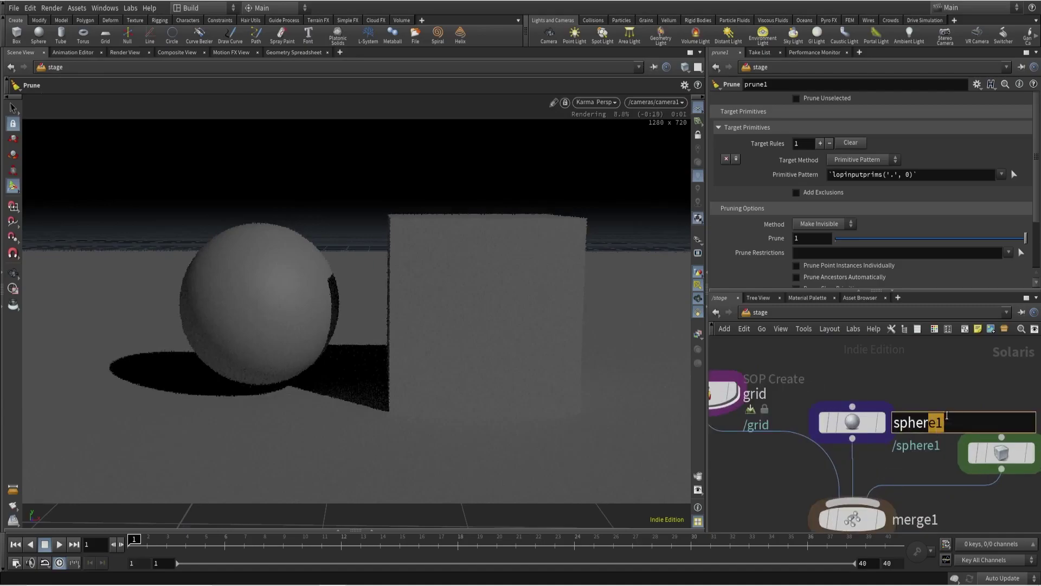
key("BackSpace")
key("Return")
- Rename the cube1 node to cube
scroll(949, 381, "down", 2)
scroll(922, 390, "up", 2)
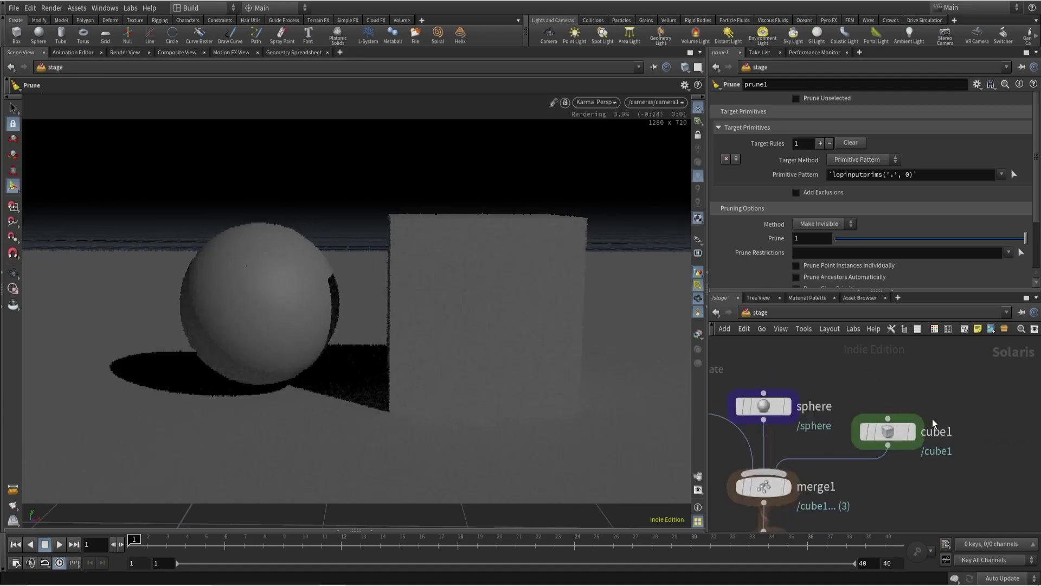
double_click(933, 431)
key("BackSpace")
key("Return")
scroll(922, 381, "down", 5)
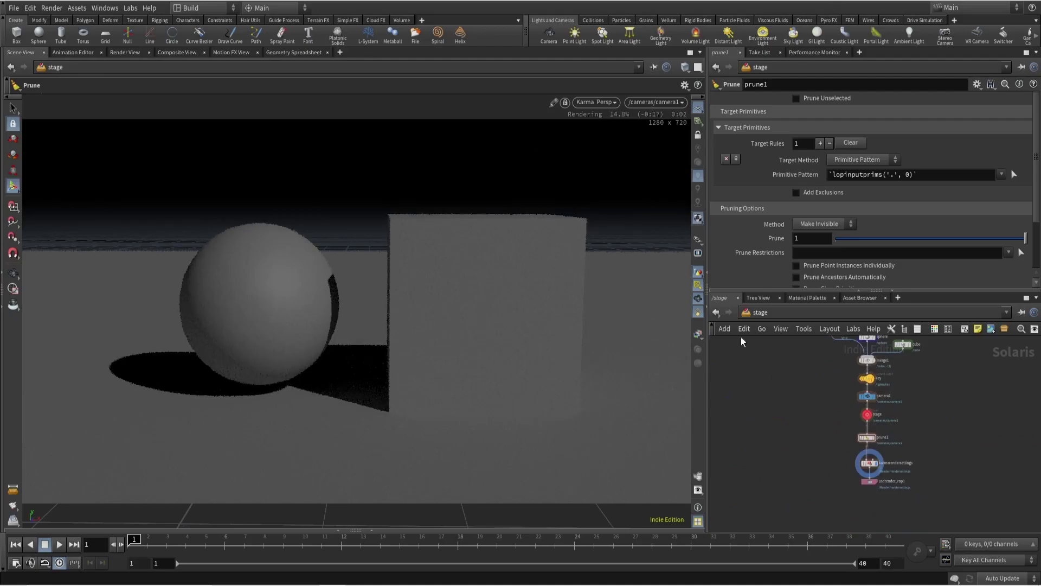
- Switch the workspace to the Solaris desktop and select the prune1 node to show its parameters
left_click(203, 10)
left_click(202, 121)
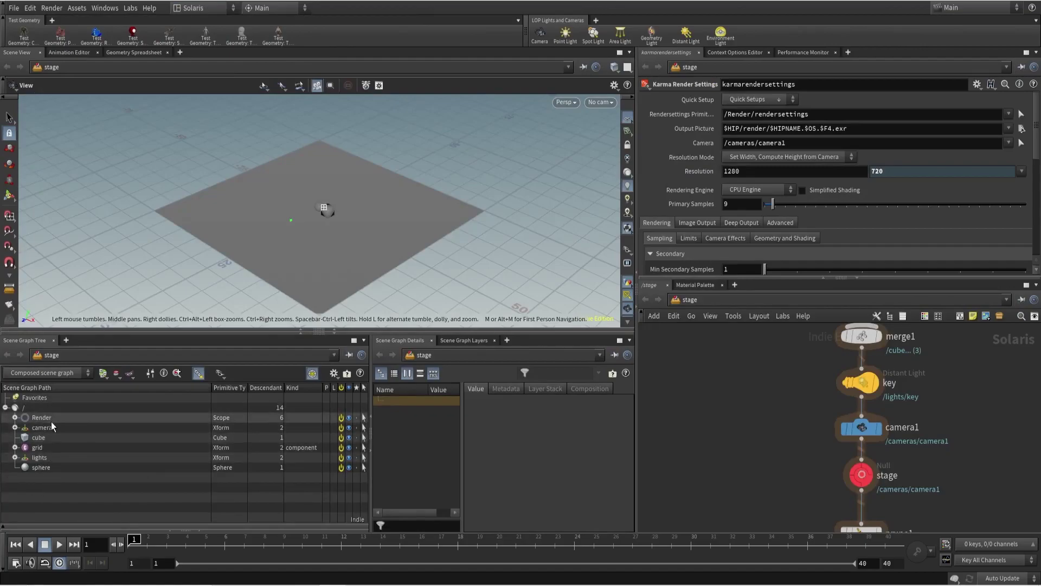
middle_click_drag(796, 493, 788, 412)
scroll(789, 414, "down", 1)
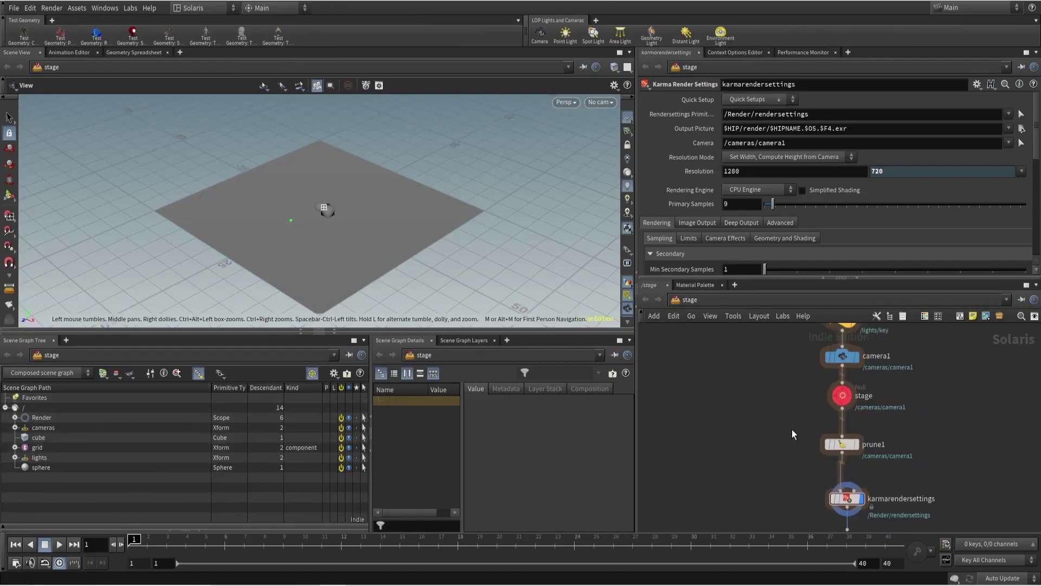
left_click(842, 444)
- Look through /cameras/camera1 in the viewport and render the view with Karma
left_click(602, 103)
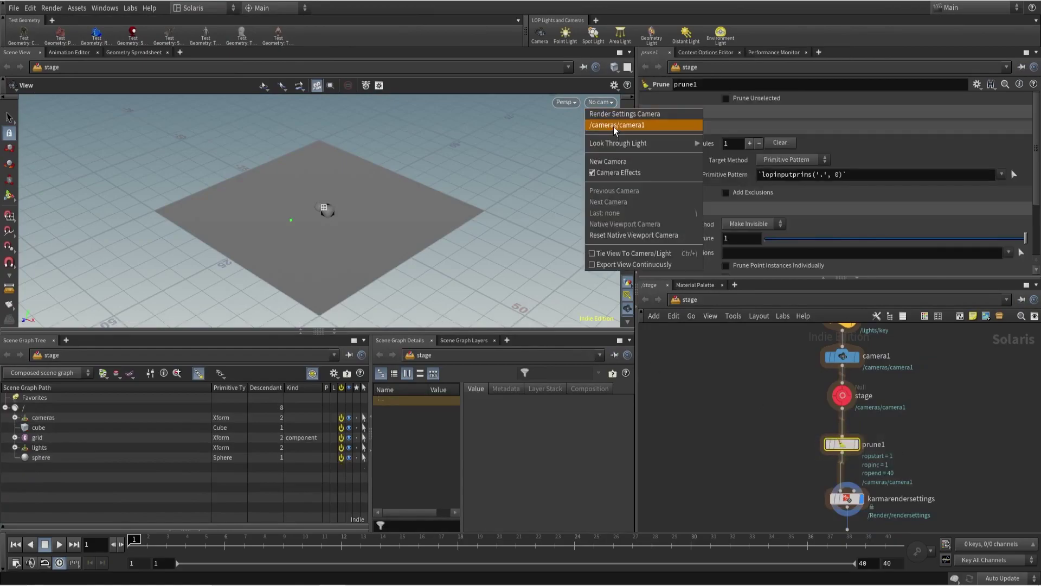
left_click(614, 125)
left_click(539, 106)
left_click(550, 154)
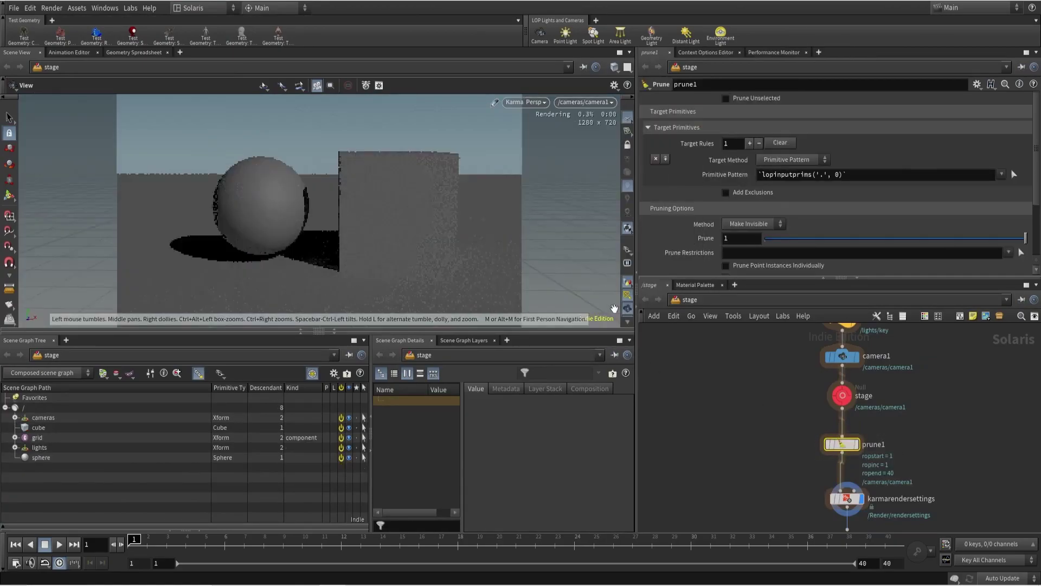
- Auto-arrange all nodes in the network and select the prune1 node
middle_click_drag(801, 466, 781, 423)
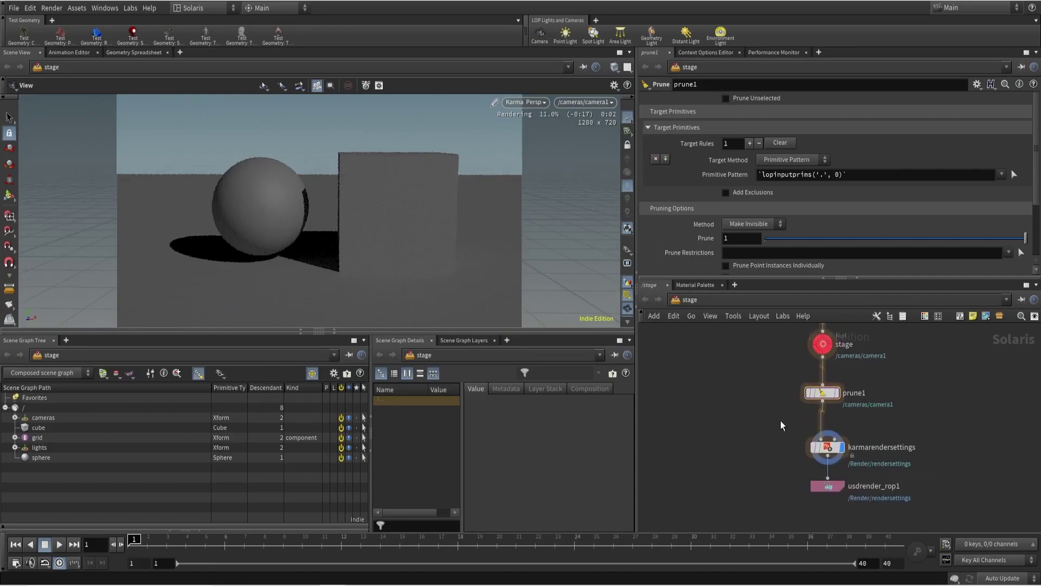
key("l")
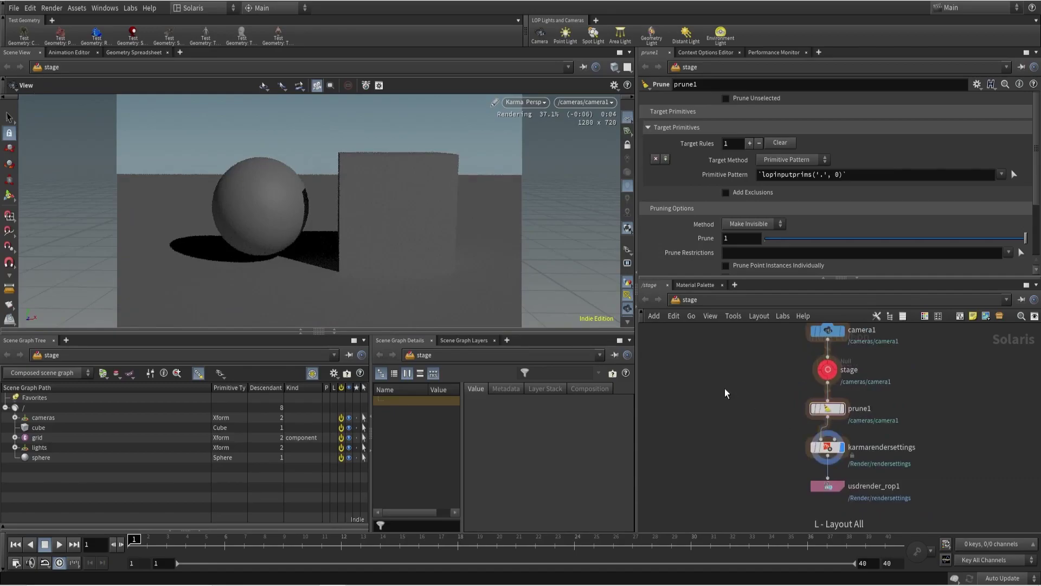
left_click_drag(766, 391, 895, 423)
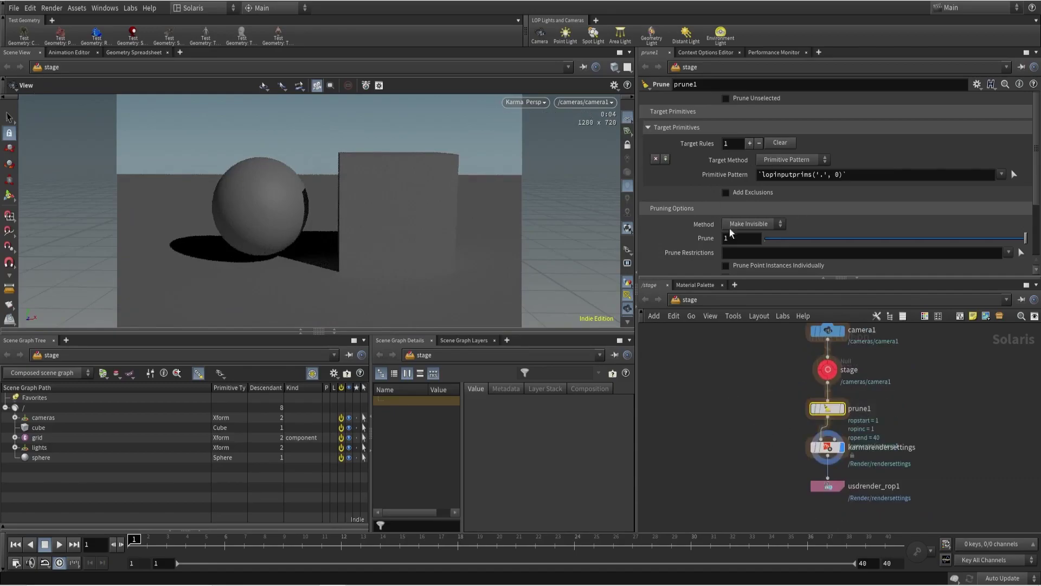
- Set the prune1 node's primitive pattern to /sphere and enable Prune Unselected
double_click(802, 176)
key("ctrl+a")
key("BackSpace")
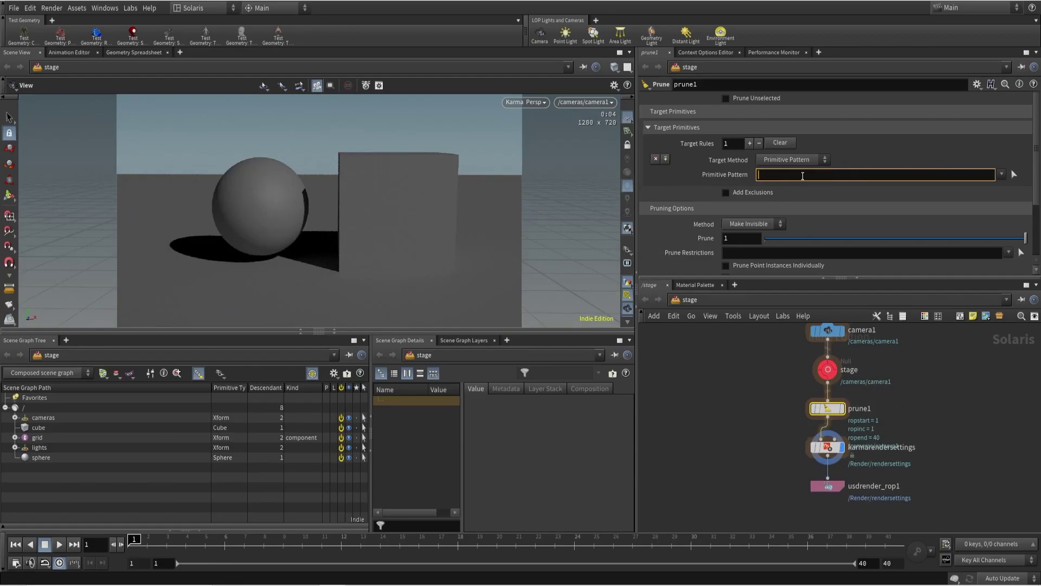
left_click(39, 458)
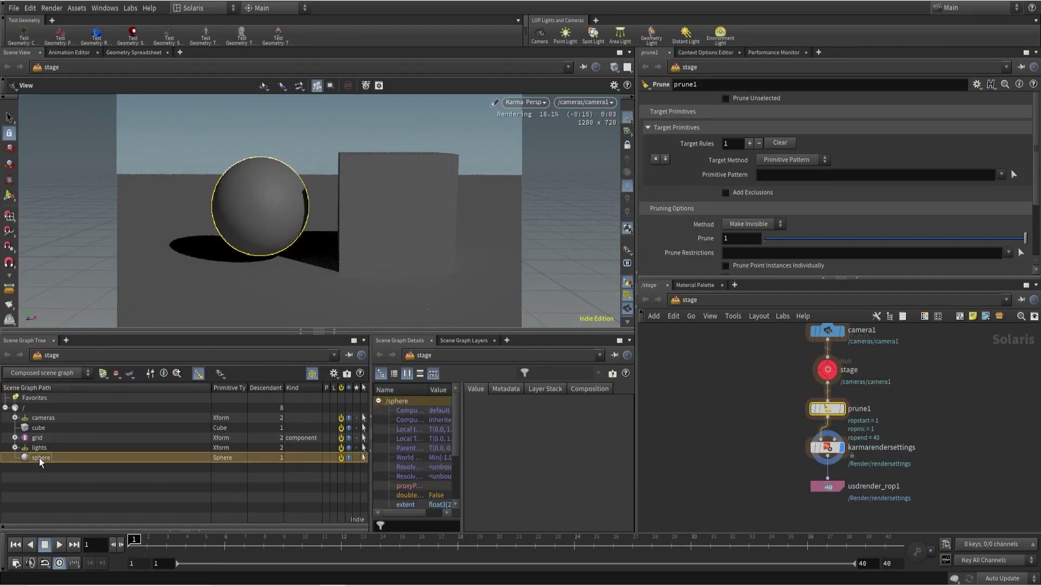
left_click_drag(793, 172, 793, 174)
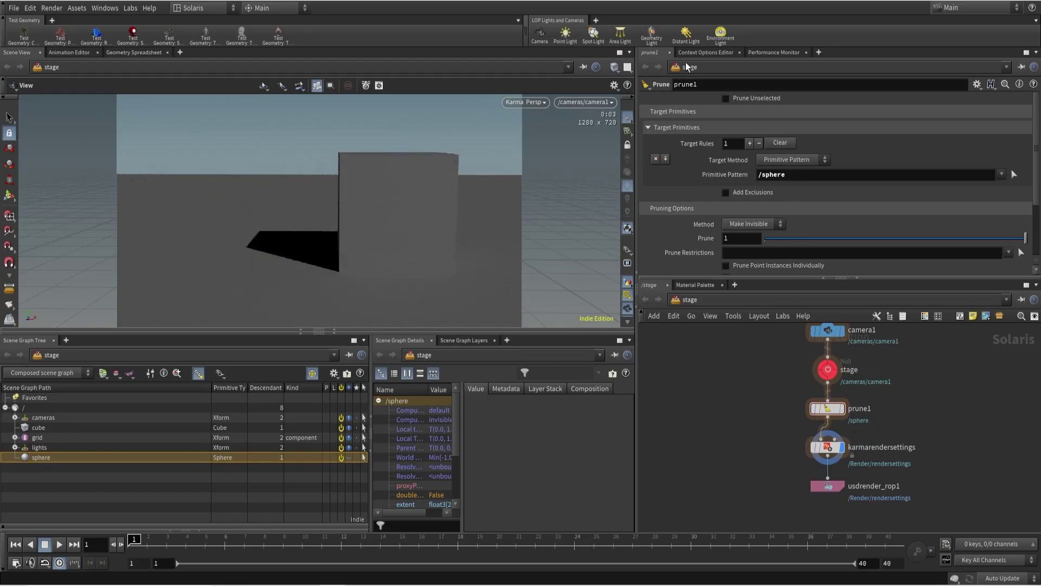
left_click(731, 98)
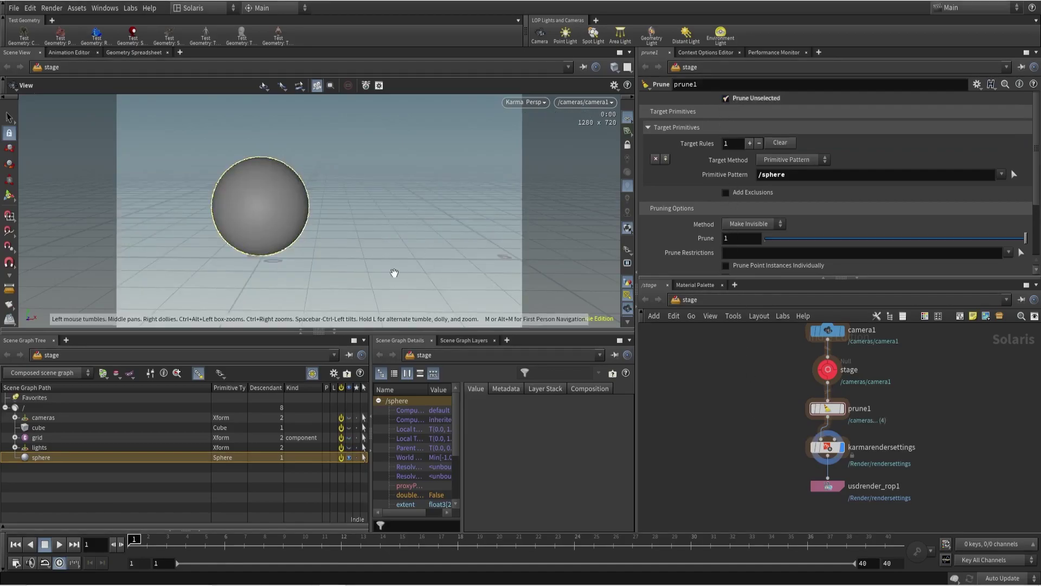
- Switch the viewport background to the dark color scheme and hide the reference grid
key("d")
left_click(404, 93)
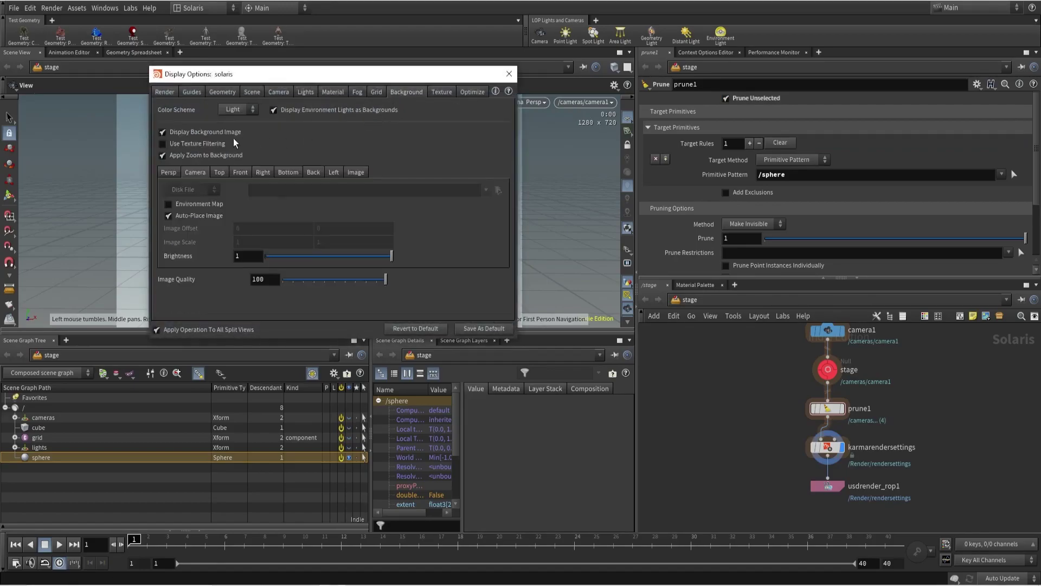
left_click(234, 111)
left_click(230, 132)
left_click(508, 74)
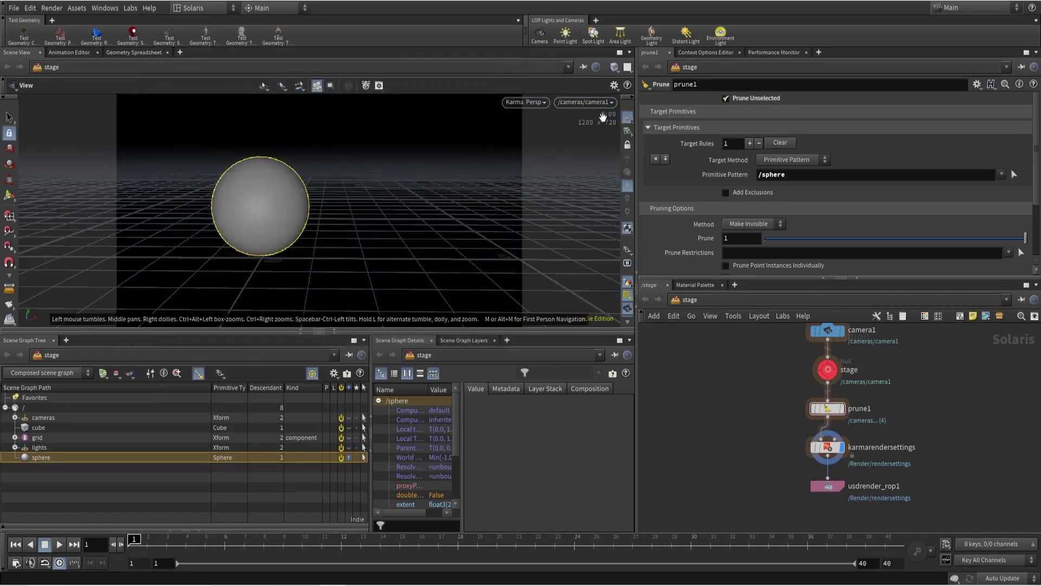
left_click(628, 118)
- Save the scene file and rename the prune1 node to force_obj
key("ctrl+s")
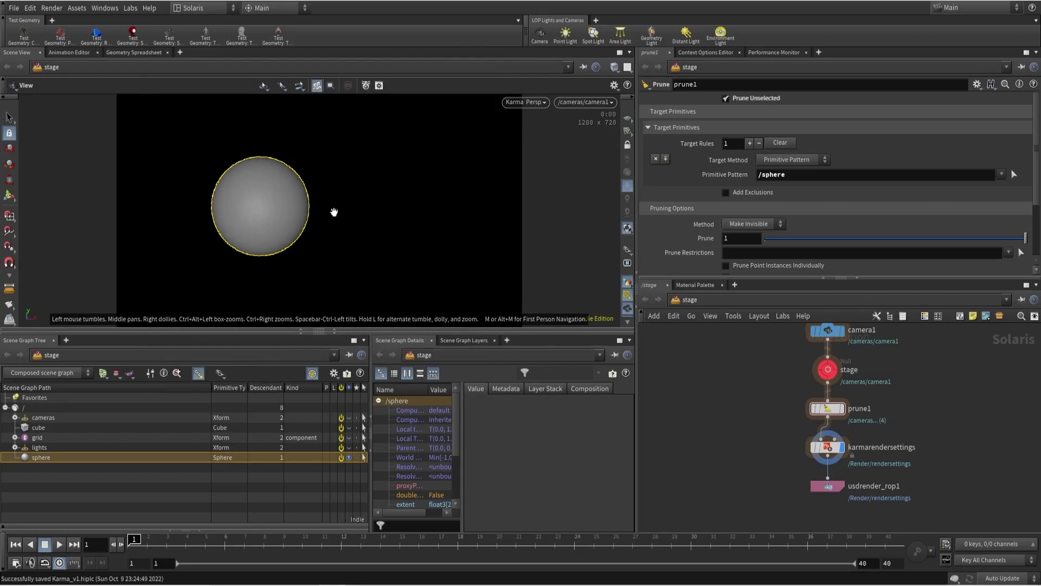
double_click(859, 410)
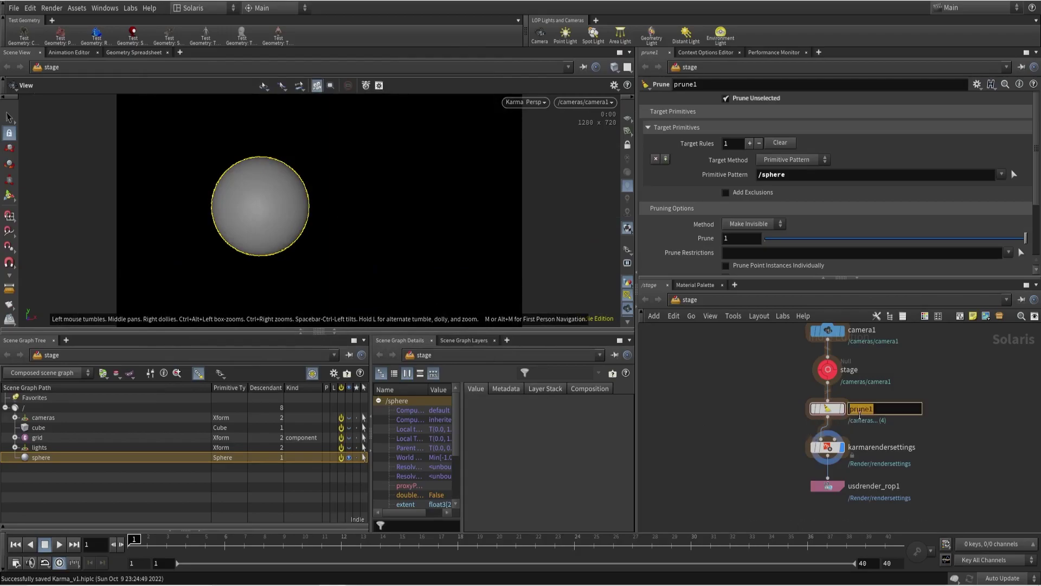
type("force_obj")
key("Return")
- Move force_obj, karmarendersettings and usdrender_rop1 together further down, leaving a gap below the stage node
scroll(781, 406, "down", 1)
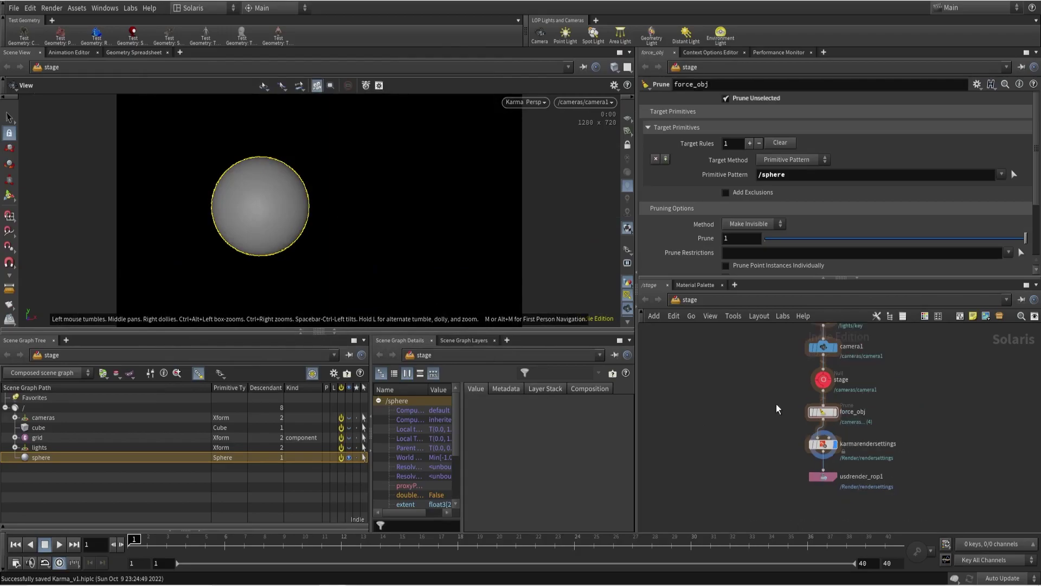
left_click_drag(776, 404, 854, 488)
middle_click_drag(789, 434, 771, 392)
scroll(771, 393, "down", 2)
left_click_drag(798, 378, 798, 410)
left_click(771, 429)
- Set the force_obj node's primitive pattern to /cube
scroll(772, 428, "up", 2)
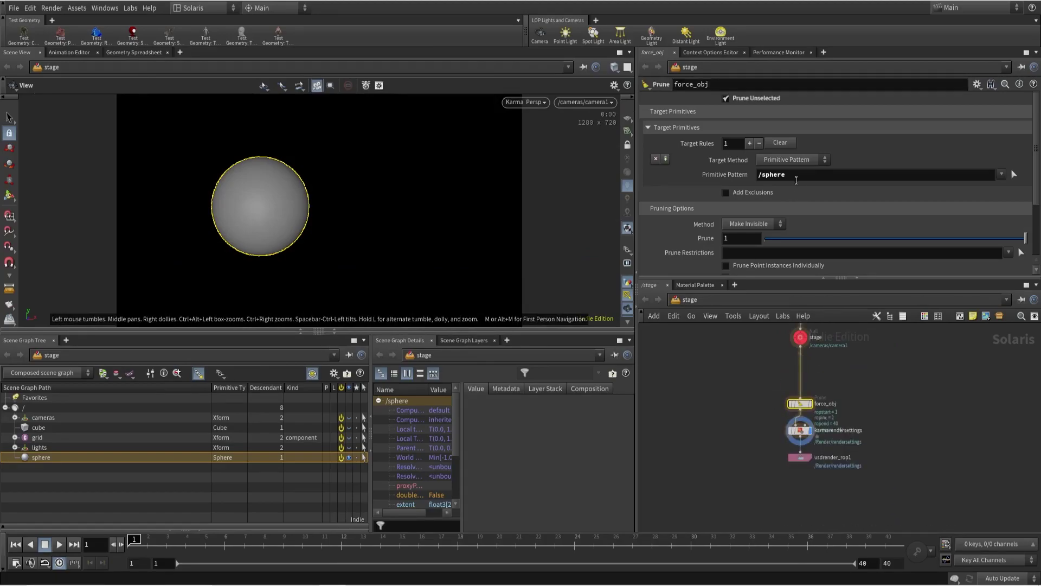
triple_click(773, 174)
type("/cube")
key("Return")
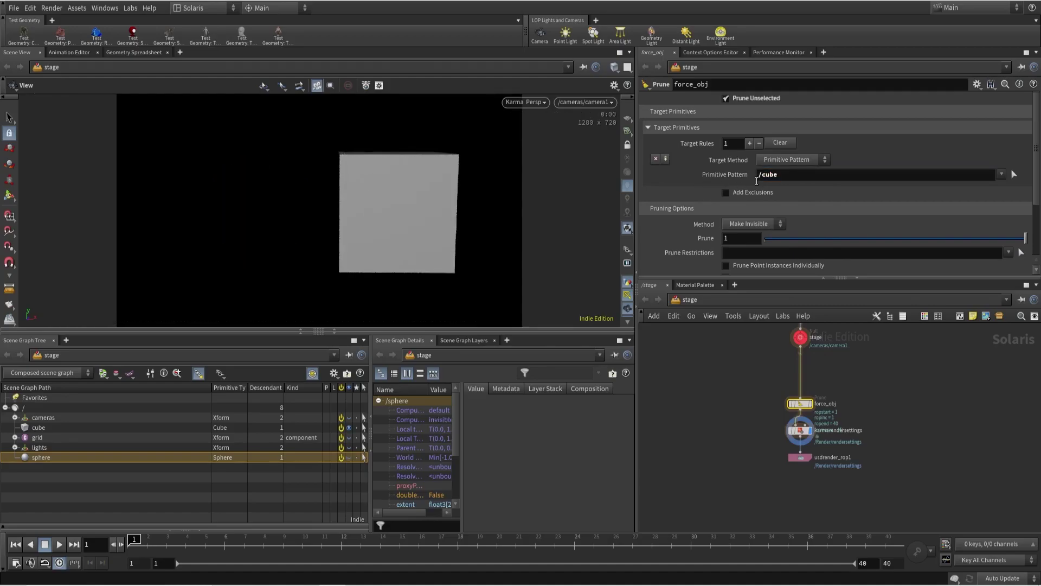
- Duplicate force_obj, karmarendersettings and usdrender_rop1 as a second branch under stage, and bypass the copied prune node
left_click_drag(738, 367, 841, 476)
left_click_drag(802, 404, 835, 411)
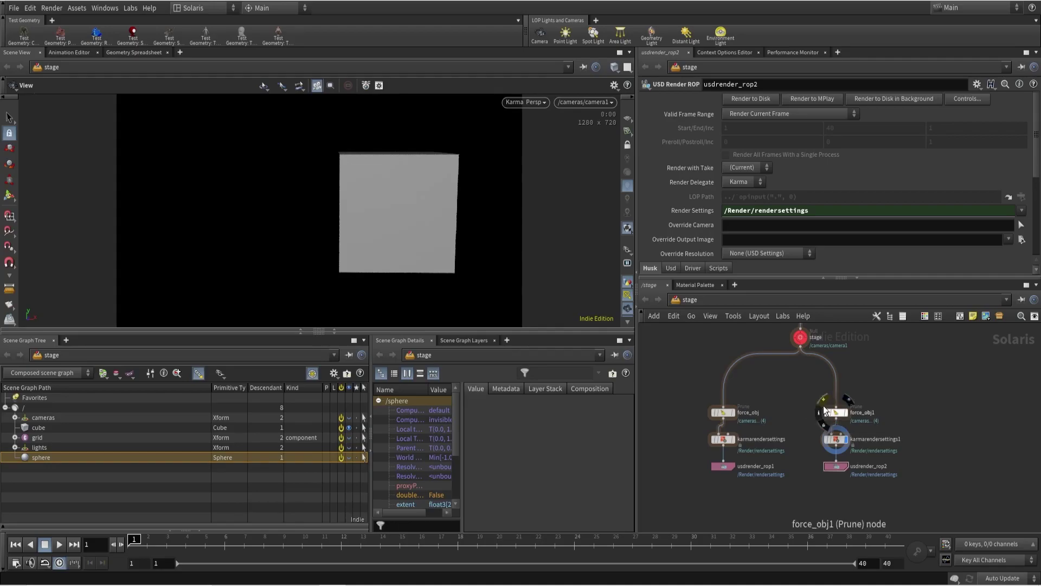
left_click(837, 413)
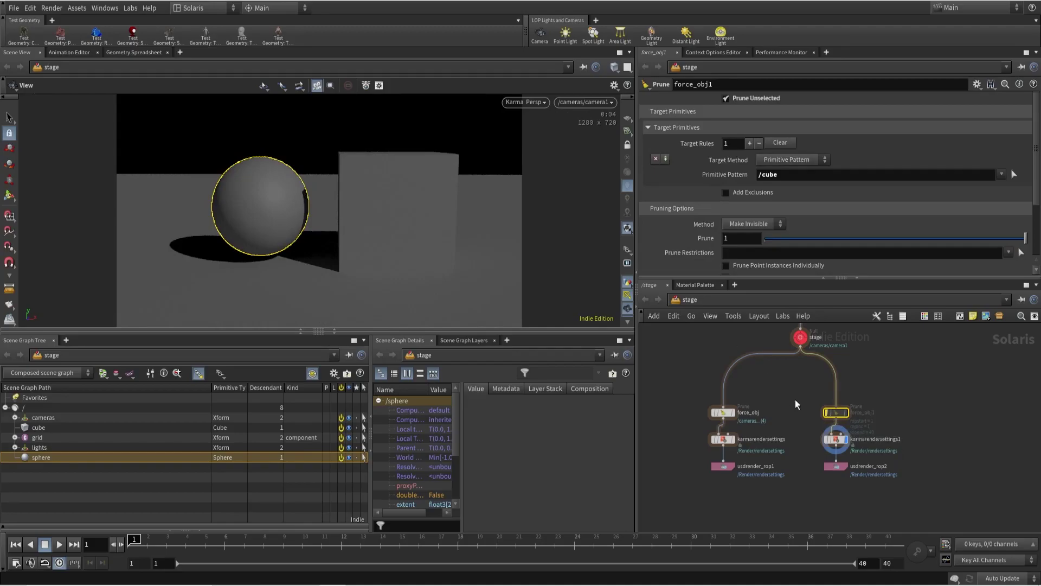
- Delete the bypassed force_obj1 prune node from the second branch
mouse_move(833, 426)
left_click_drag(819, 428, 856, 475)
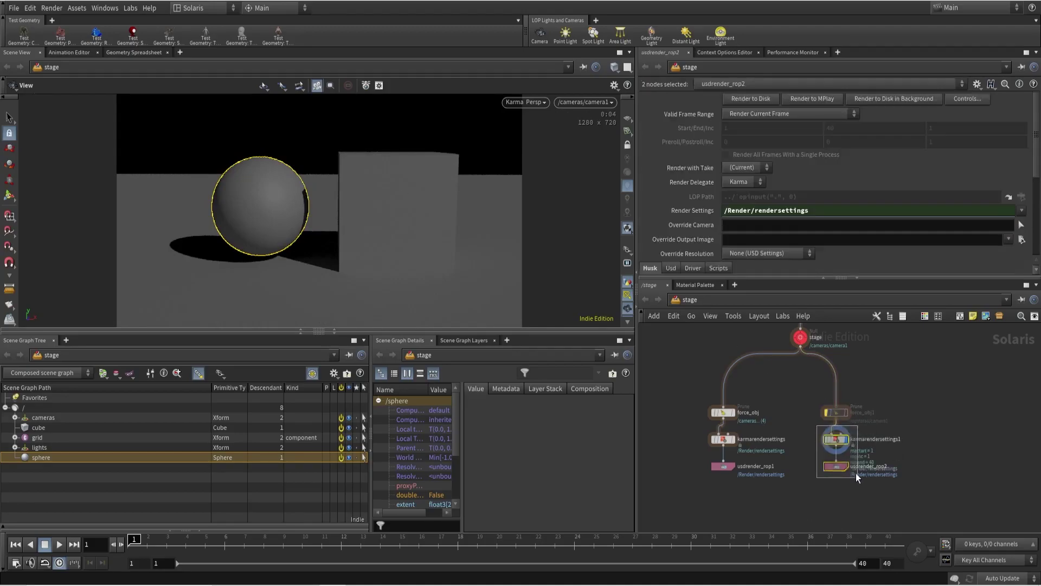
left_click_drag(800, 408, 855, 421)
key("Delete")
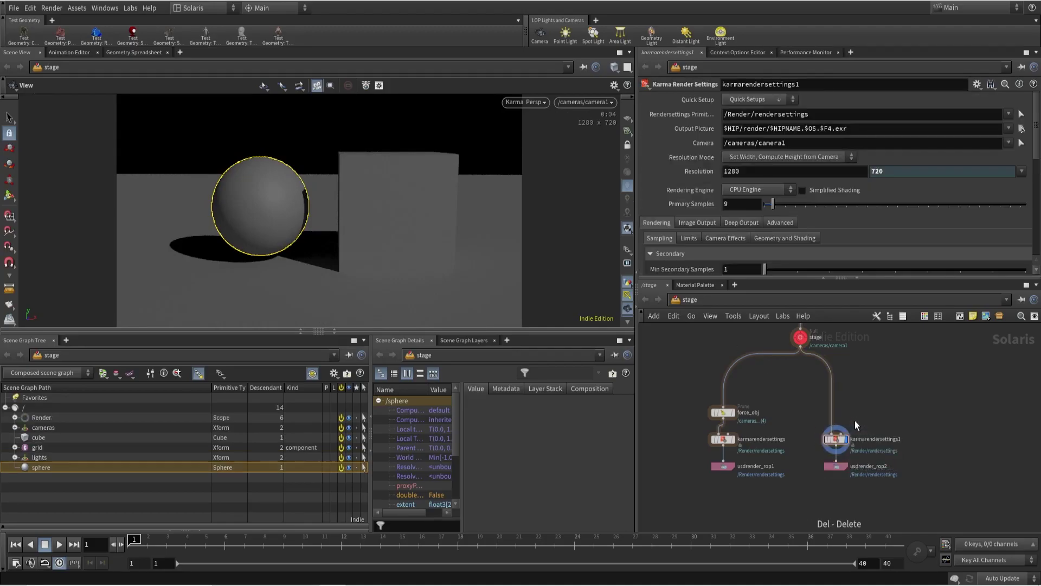
- Insert a Render Geometry Settings node above karmarendersettings1 in the second branch and name it matte
key("Tab")
type("render")
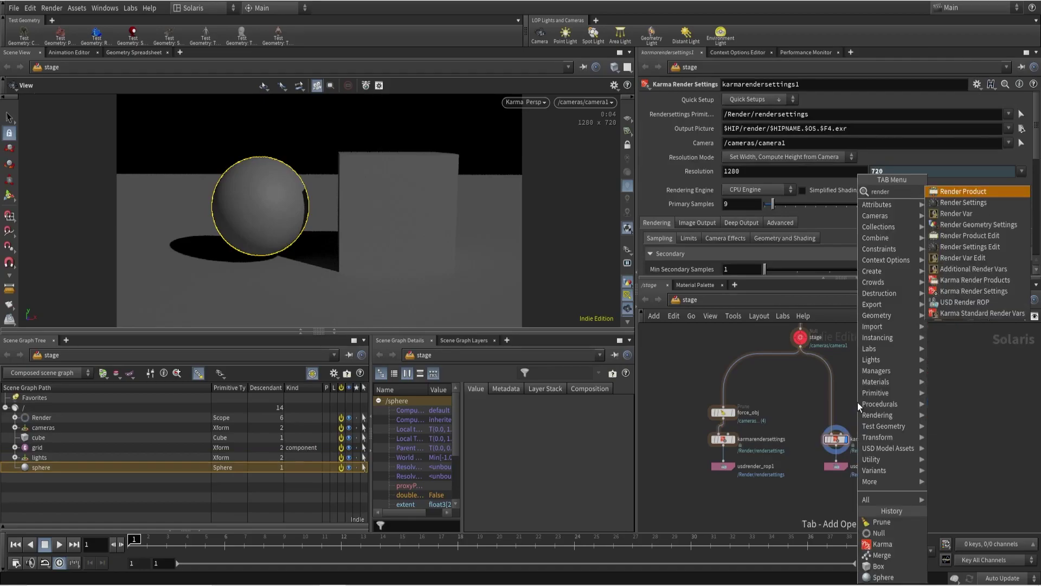
left_click(952, 225)
left_click(824, 399)
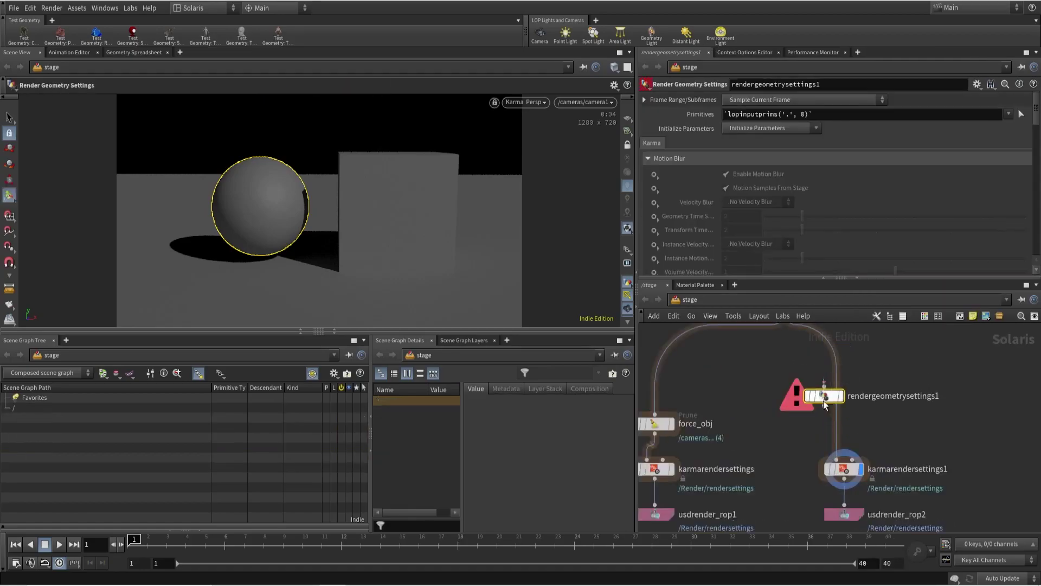
double_click(874, 422)
type("matte")
key("Return")
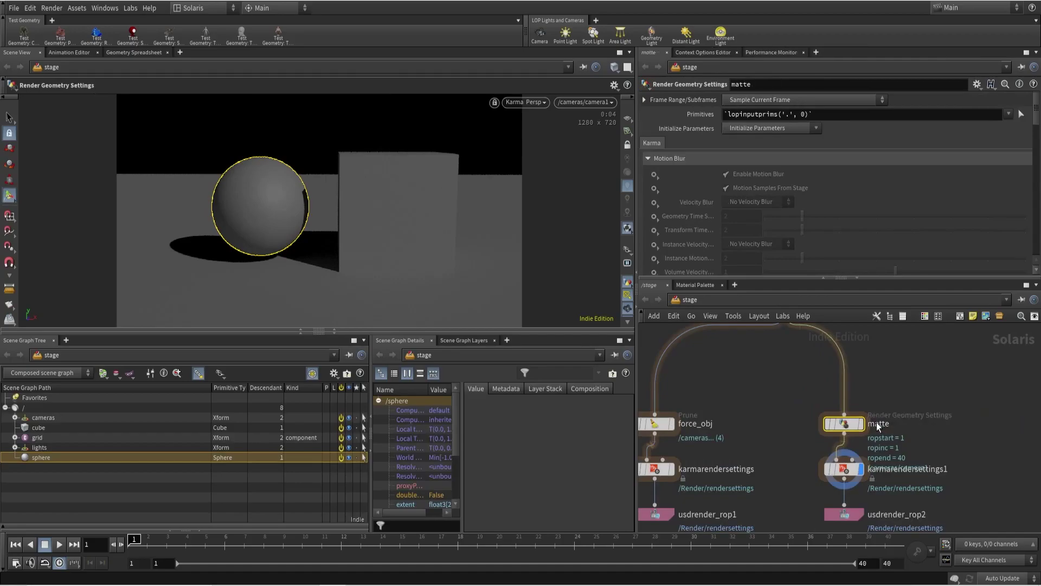
- Set the matte node's primitives to /cube
left_click(808, 118)
type("/")
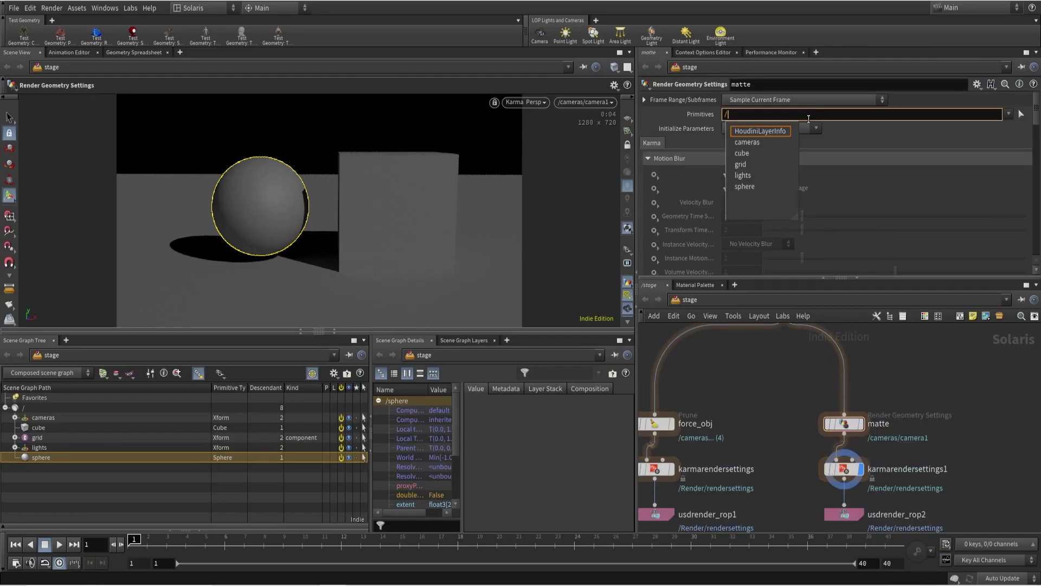
type("cu")
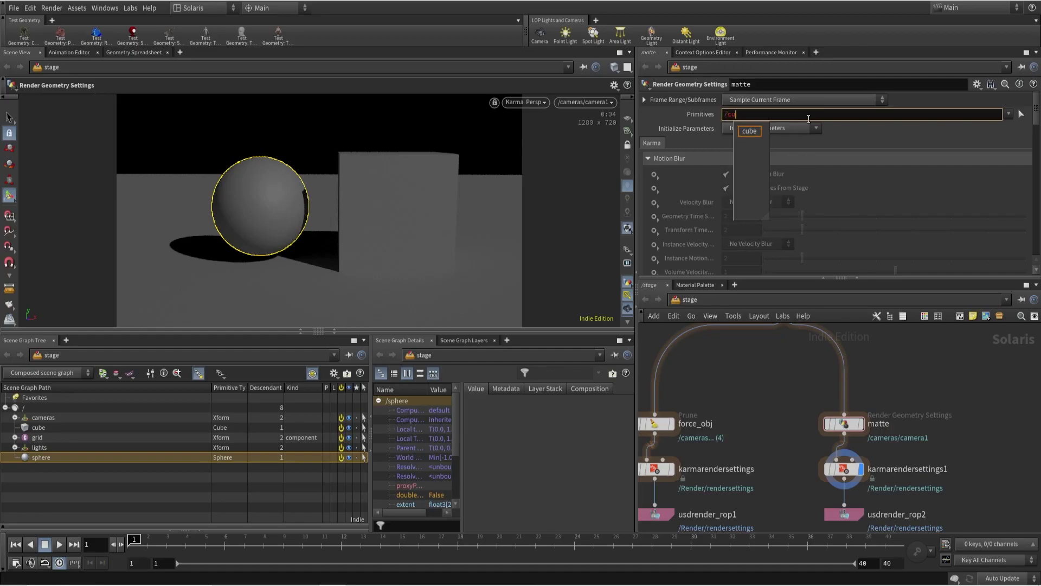
type("be")
key("Return")
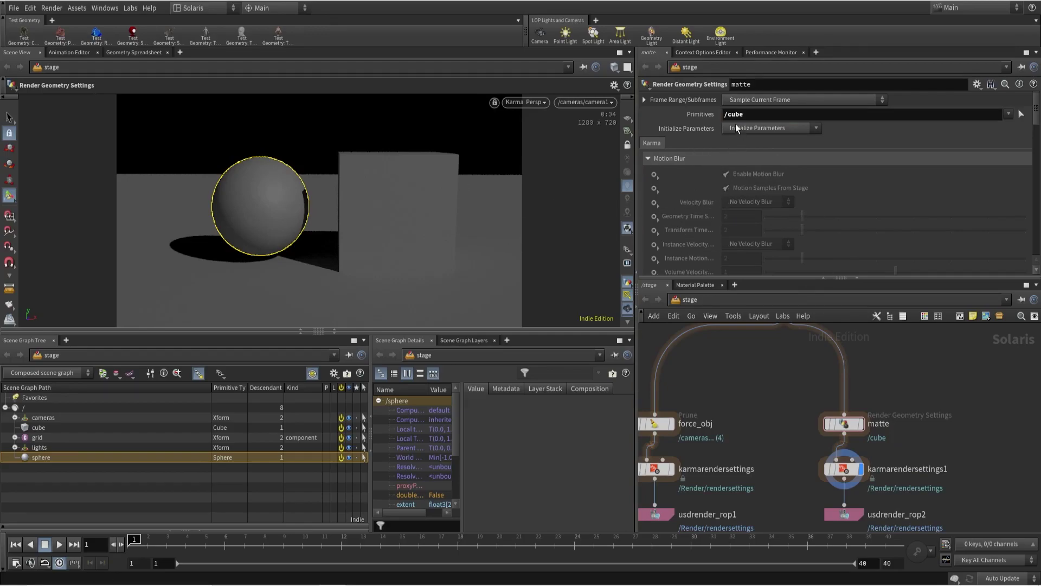
- Enable the matte node's Holdout Mode with Set or Create and set it to Matte
scroll(749, 182, "down", 10)
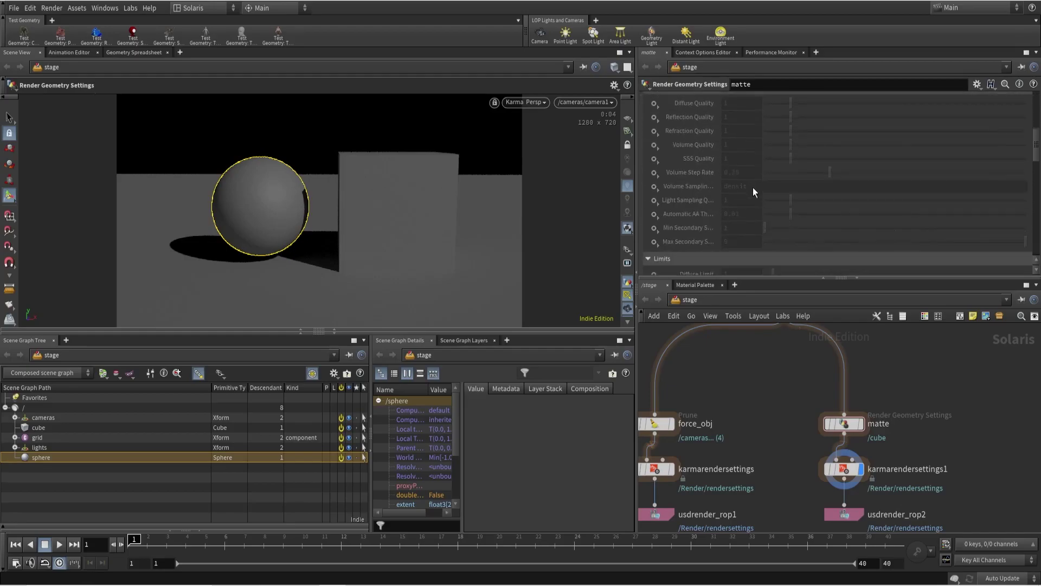
scroll(757, 200, "down", 5)
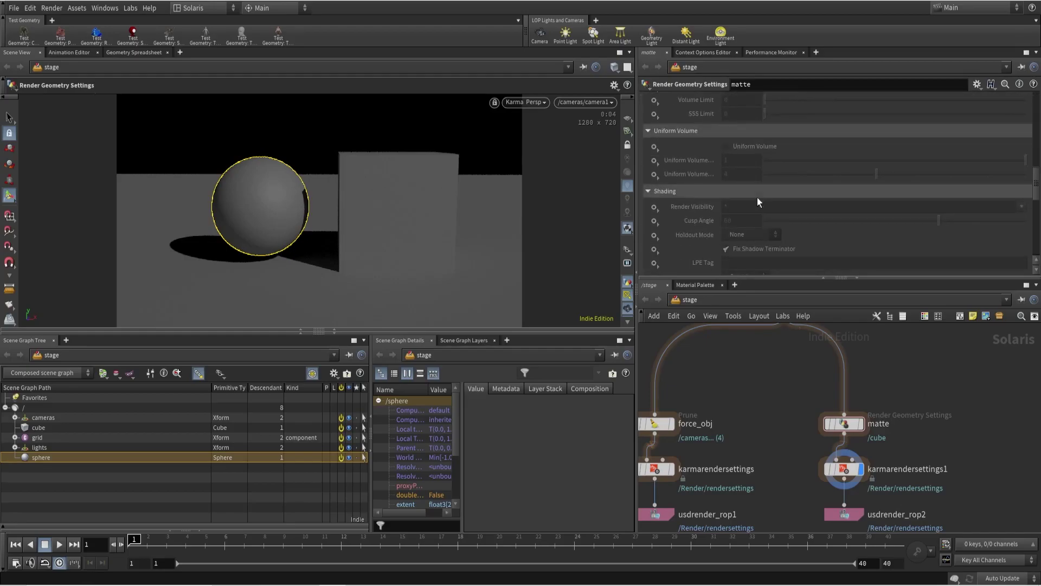
scroll(667, 189, "down", 3)
left_click(654, 192)
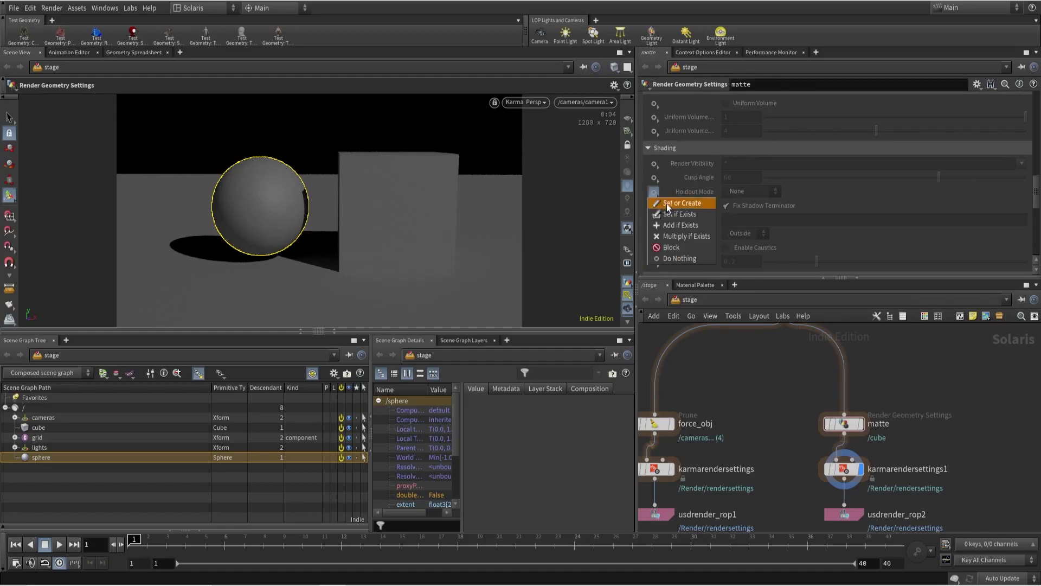
left_click(760, 191)
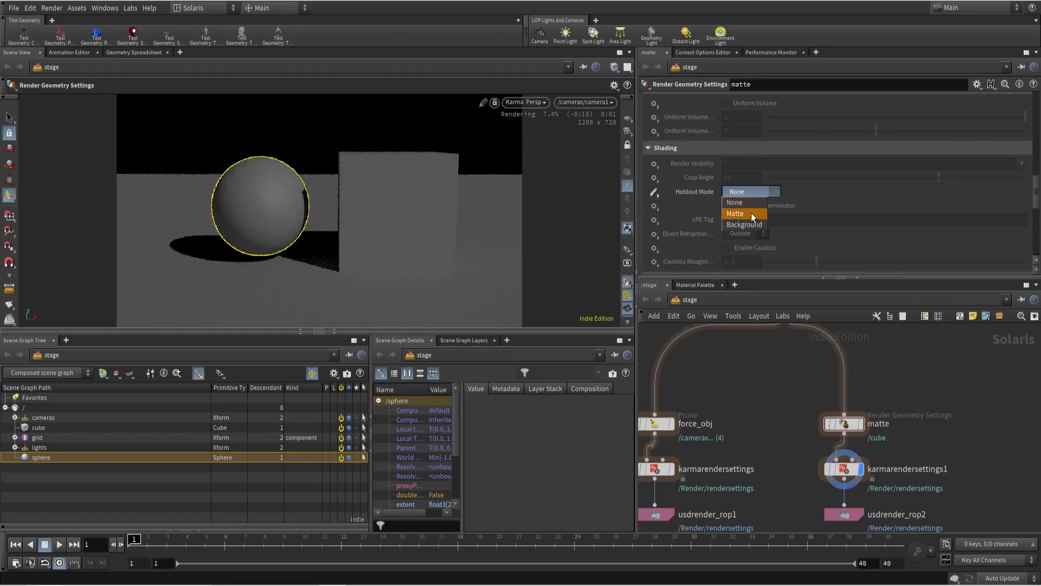
left_click(750, 213)
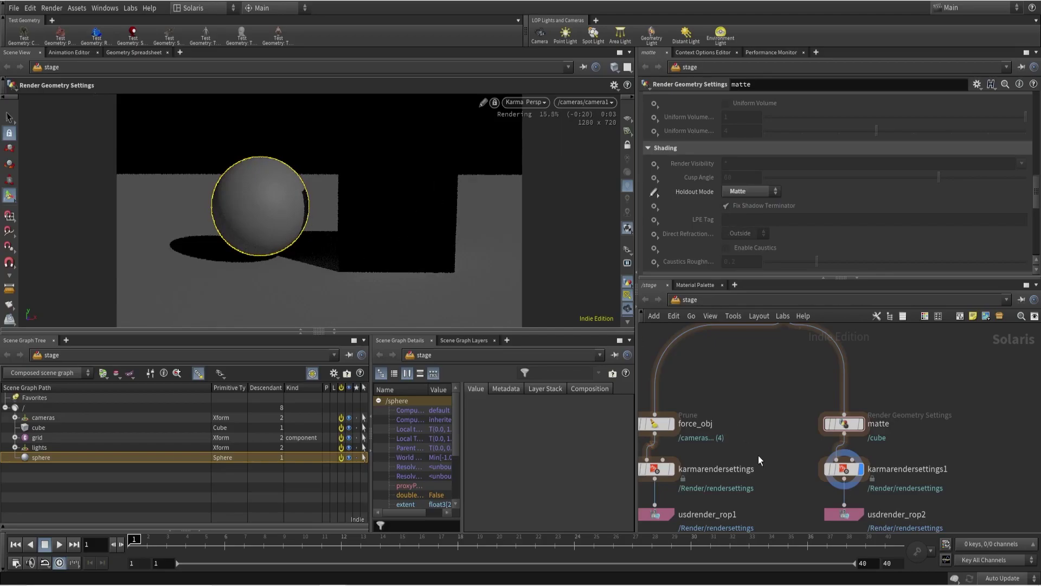
- Render the matte branch from usdrender_rop2 to MPlay and bring the render window fully into view
middle_click_drag(758, 454, 740, 404)
left_click(830, 465)
left_click(814, 100)
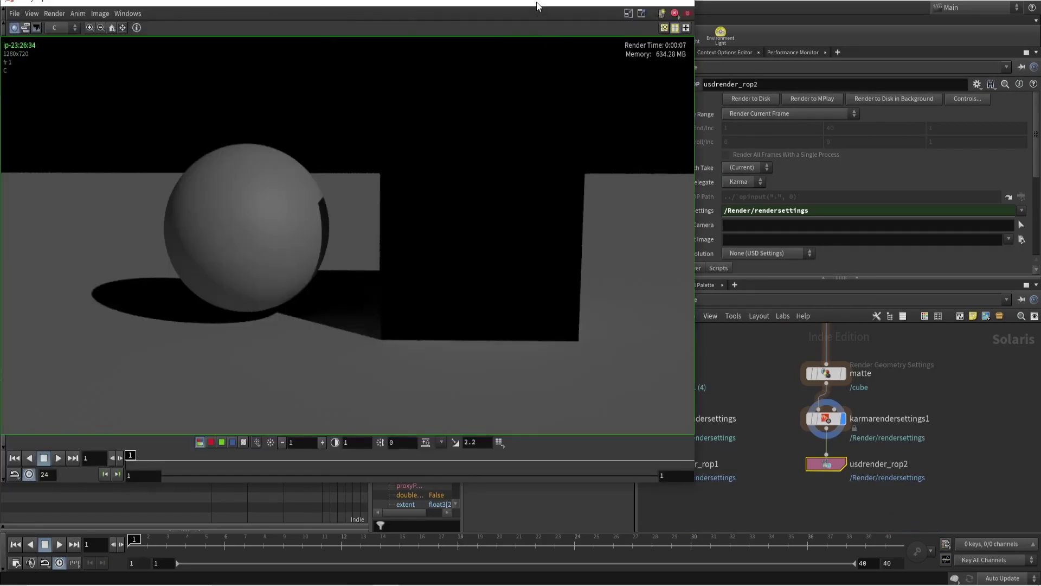
left_click_drag(536, 6, 542, 50)
left_click(524, 103)
left_click(528, 144)
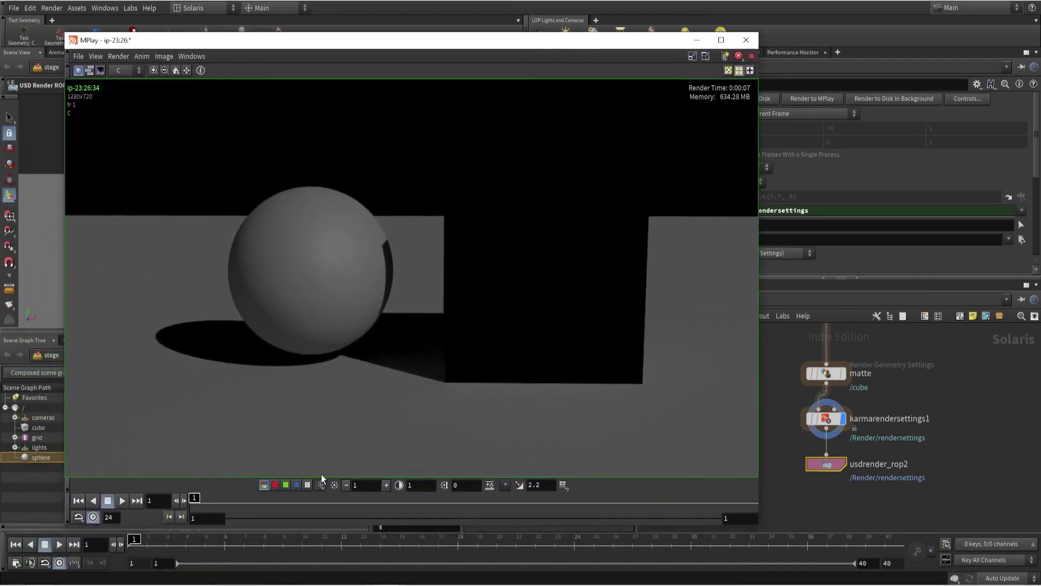
- Inspect the matte render's colour channels in MPlay and minimise the window
left_click(263, 485)
left_click(263, 485)
left_click(782, 379)
left_click(697, 41)
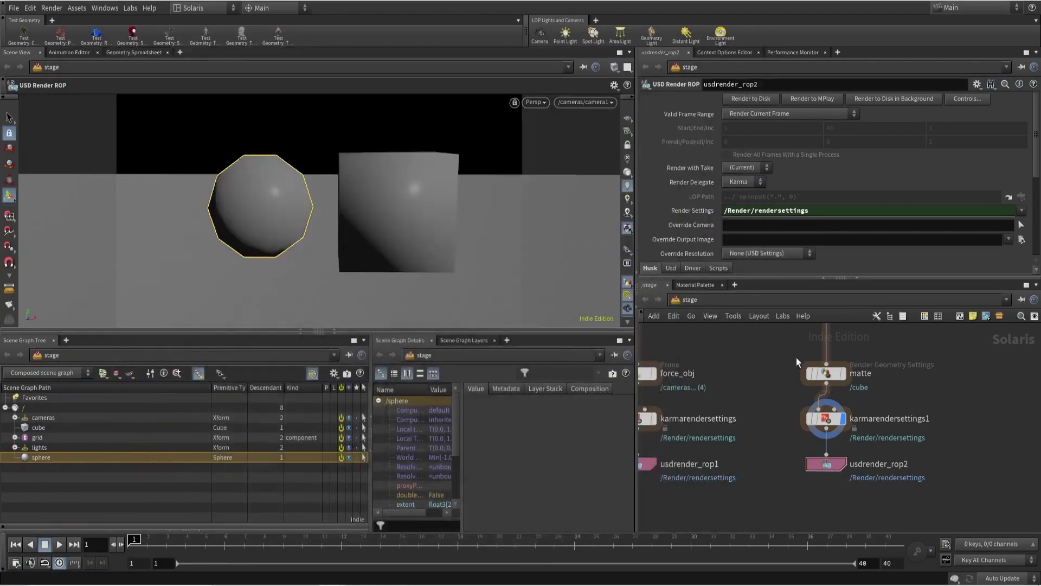
- Duplicate karmarendersettings1 and usdrender_rop2 as a third branch and wire the copy directly to the stage node
scroll(778, 402, "down", 3)
middle_click_drag(779, 398, 745, 399)
left_click_drag(747, 399, 868, 436)
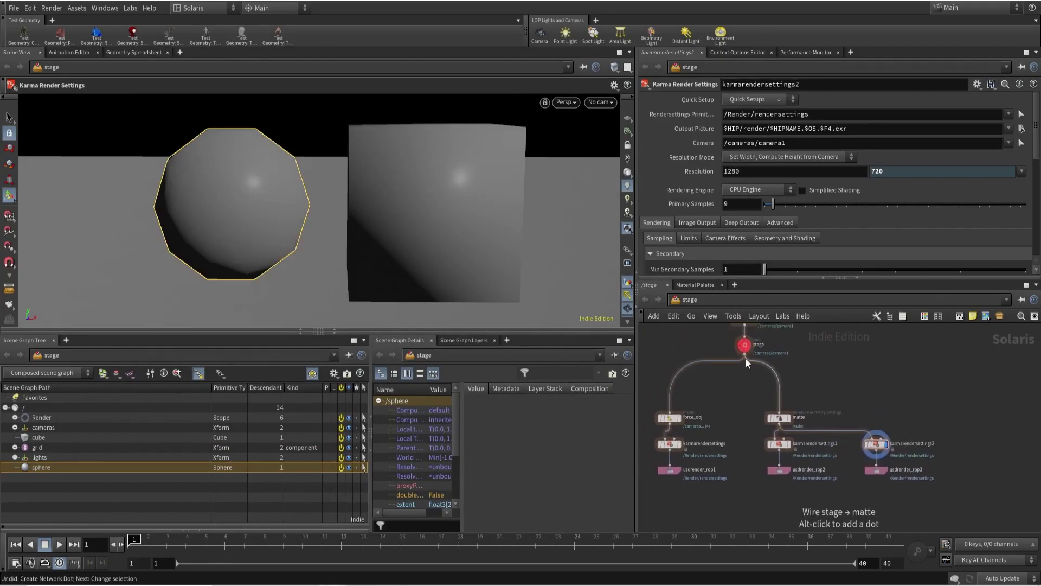
left_click(745, 354)
left_click(875, 436)
- Insert a Render Geometry Settings node above karmarendersettings2 in the third branch and name it phantom
key("Tab")
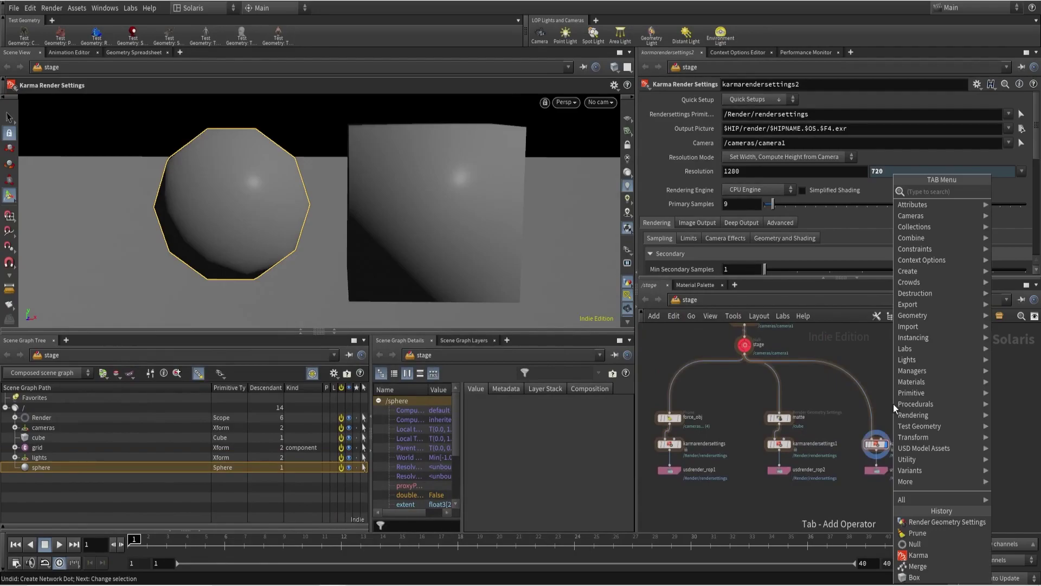
left_click(931, 522)
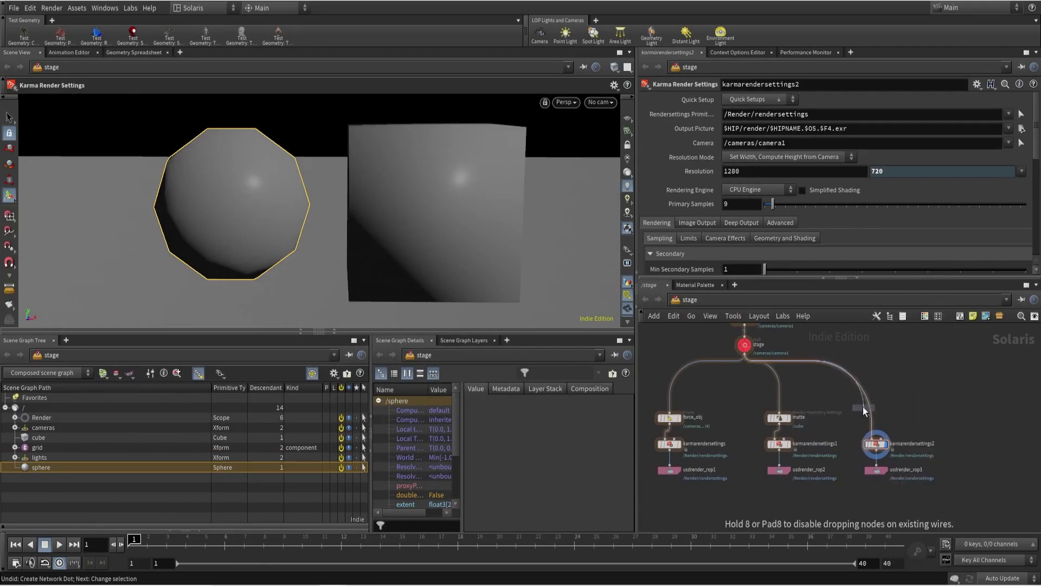
left_click(871, 411)
scroll(871, 411, "up", 3)
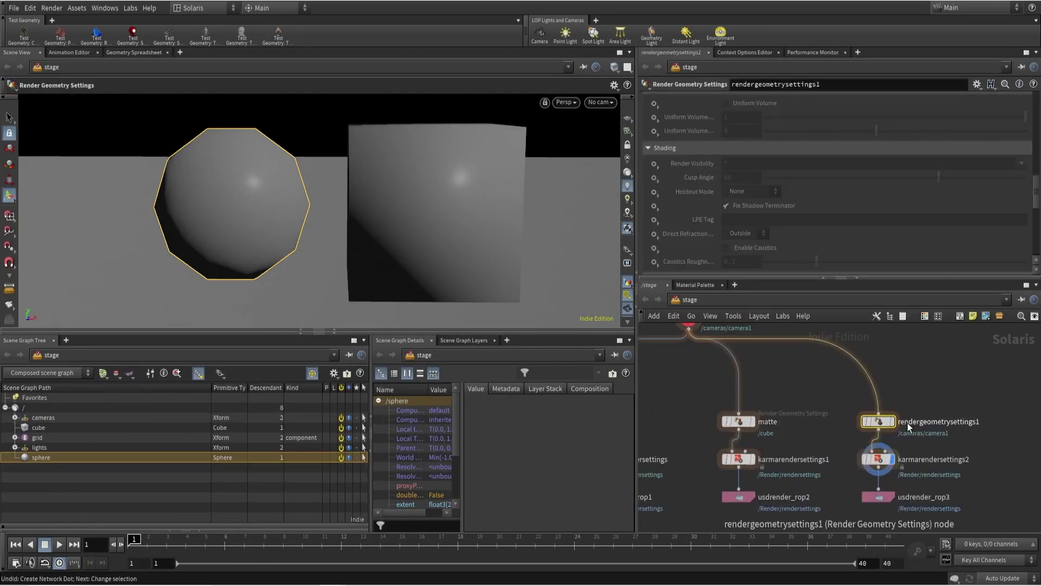
double_click(908, 422)
type("phantom")
key("Return")
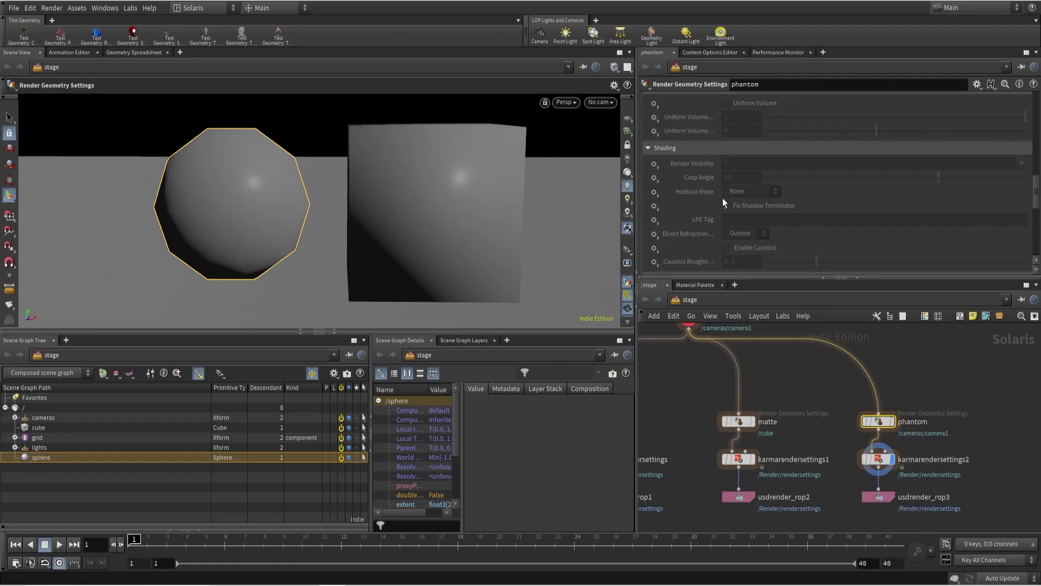
- Set the phantom node's primitives to /cube
scroll(723, 197, "up", 5)
left_click(774, 114)
type("/cube")
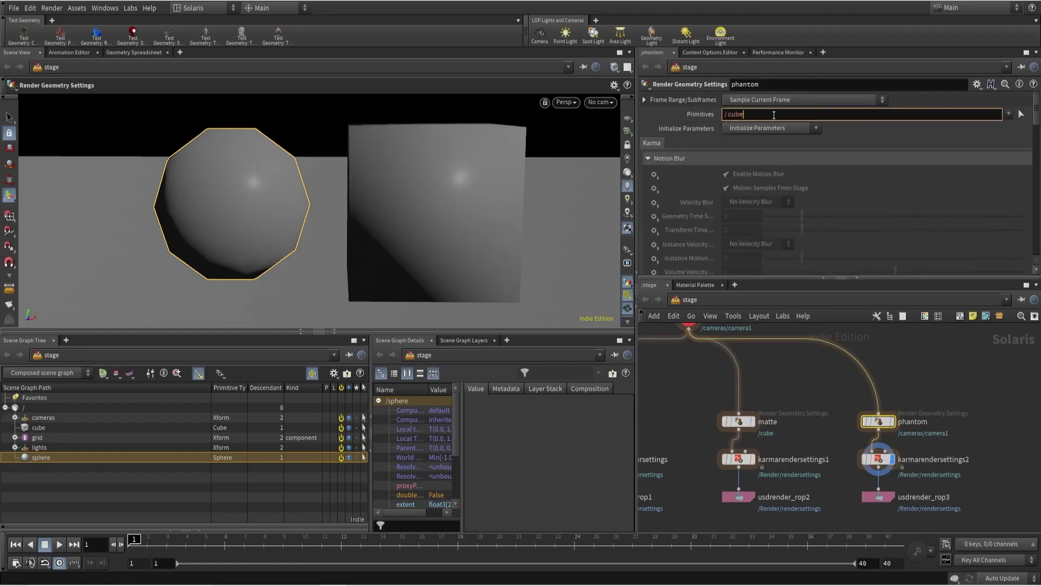
key("Return")
- Enable the phantom node's Render Visibility with Set or Create and set it to Invisible to primary rays (Phantom)
scroll(792, 146, "down", 2)
scroll(791, 151, "down", 8)
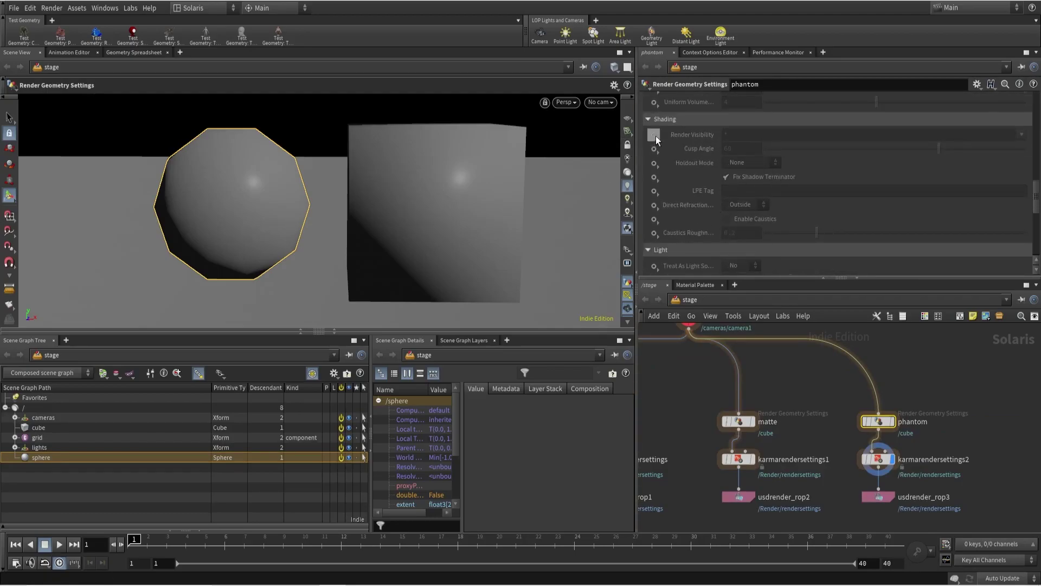
left_click(655, 135)
left_click(660, 146)
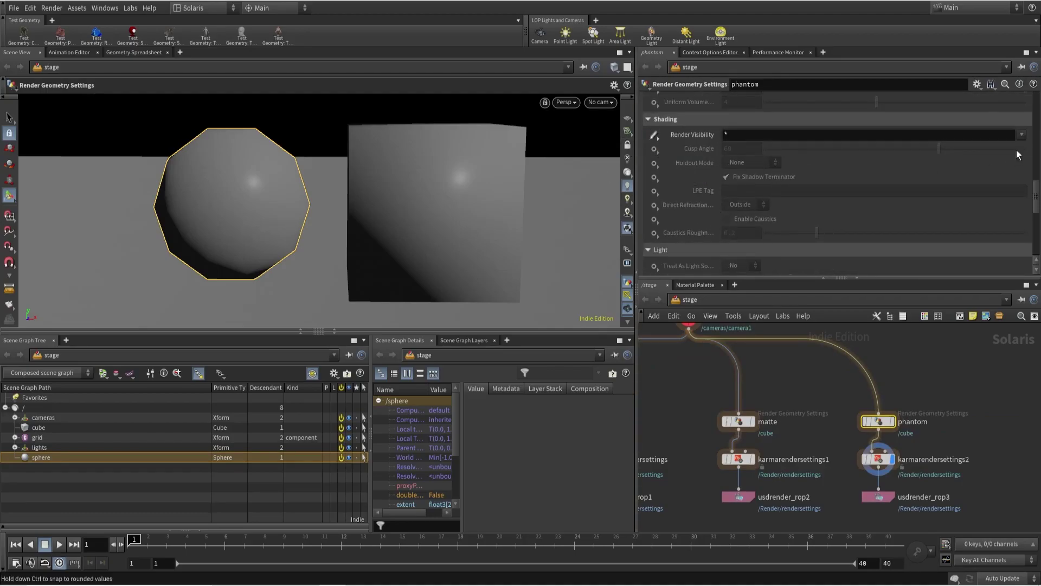
left_click(1021, 135)
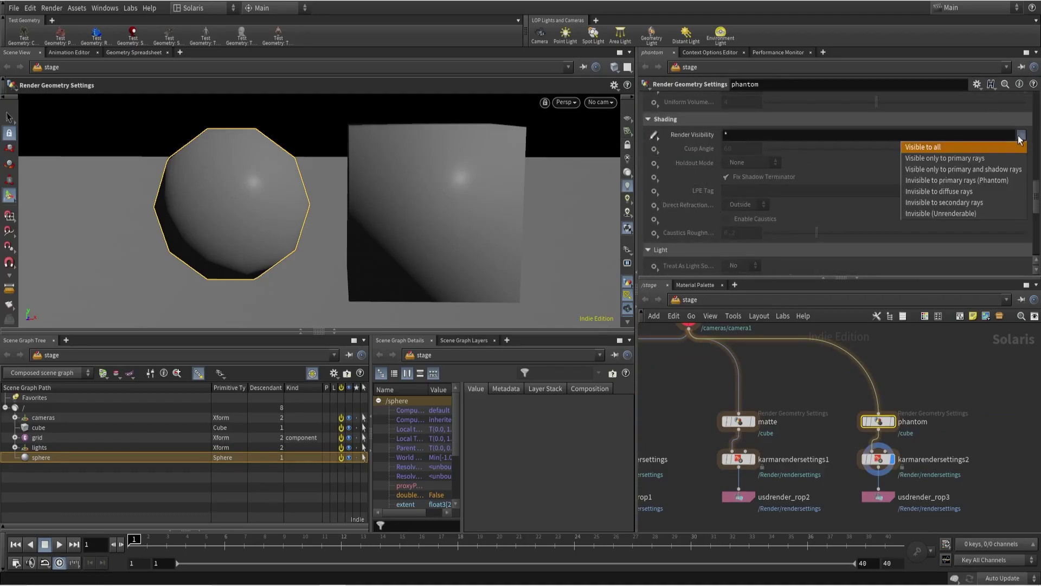
left_click(988, 180)
- Render the phantom branch from usdrender_rop3 to MPlay
scroll(844, 455, "down", 2)
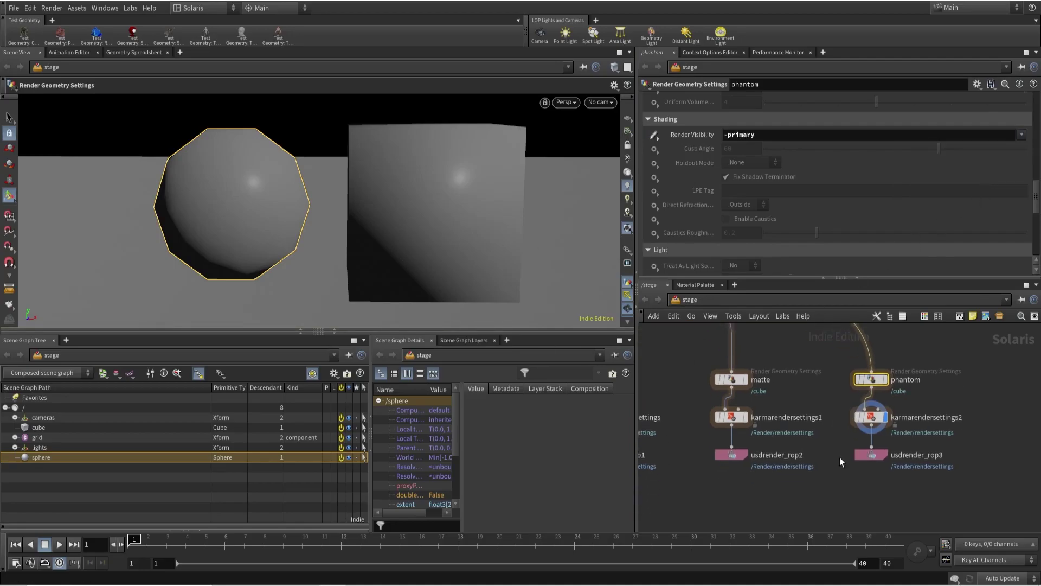
left_click(872, 455)
left_click(817, 101)
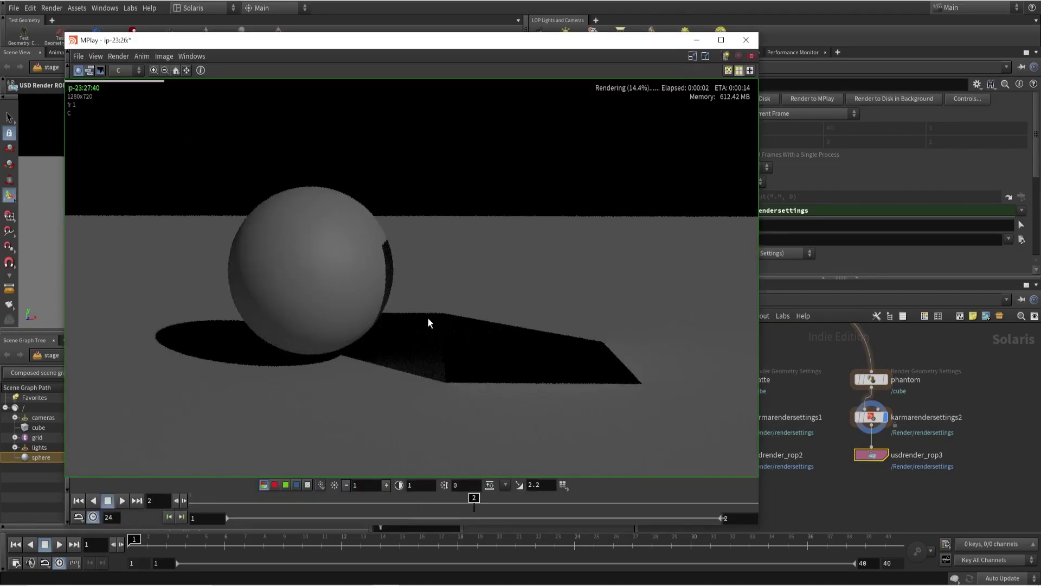
- Inspect the phantom render's alpha channel, return to the colour view and minimise MPlay
left_click(308, 486)
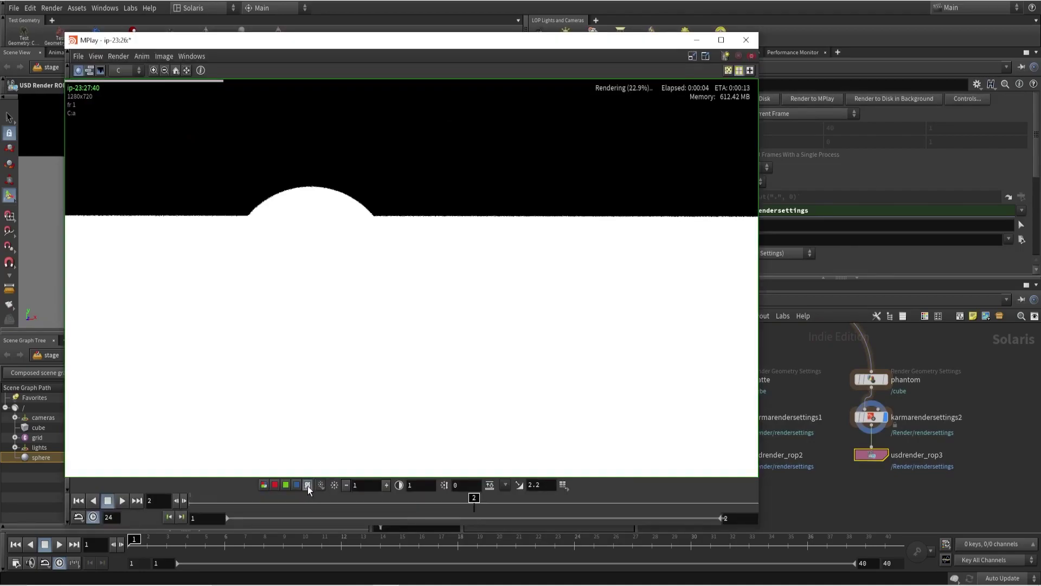
left_click(264, 485)
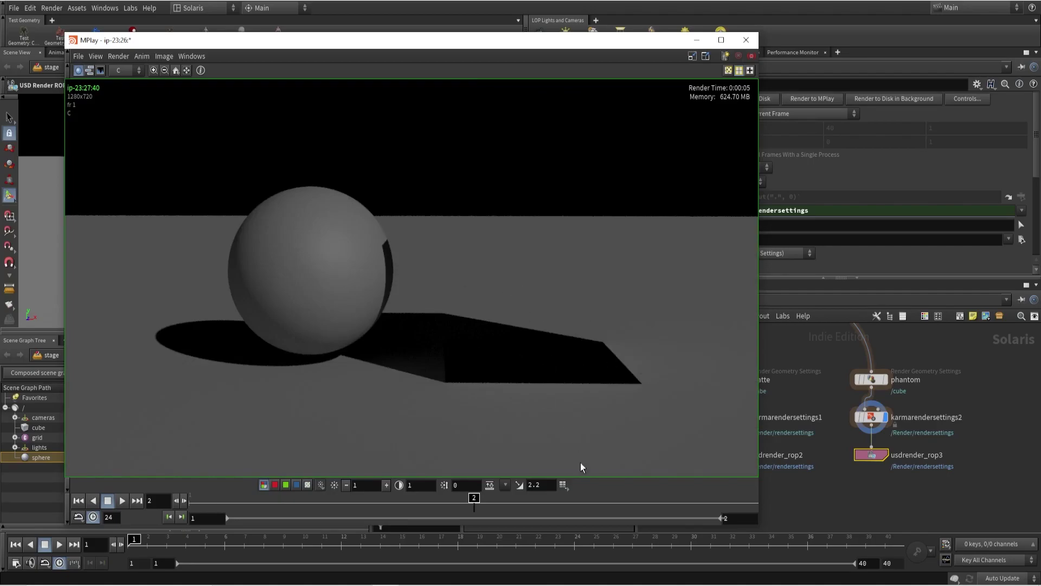
mouse_move(467, 509)
left_mouse_down()
mouse_move(363, 509)
mouse_move(473, 509)
left_mouse_up()
left_click(696, 42)
- Duplicate karmarendersettings2 and usdrender_rop3 as a fourth branch and wire the copy directly to the stage node
scroll(823, 451, "down", 3)
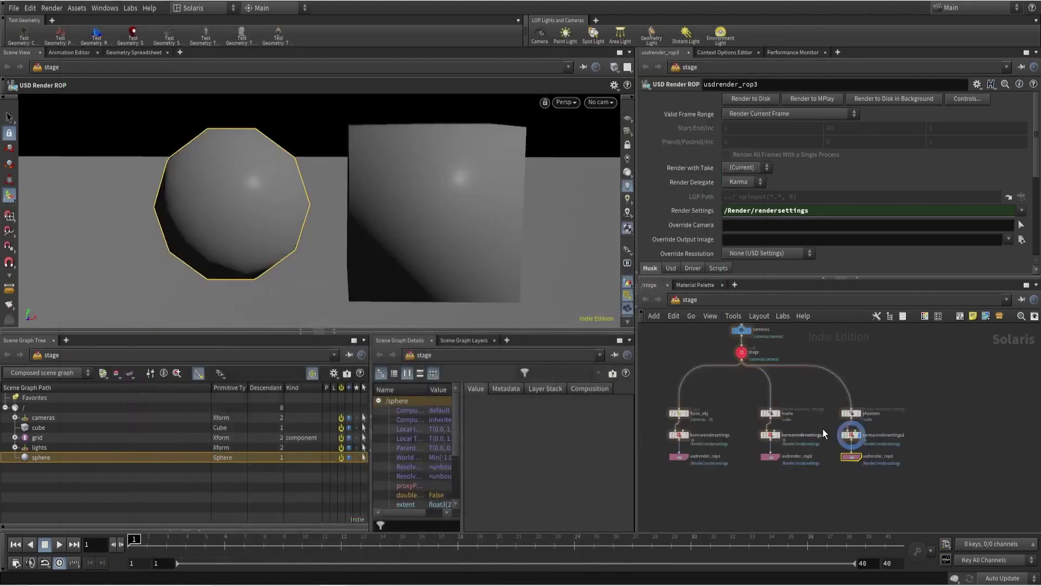
scroll(828, 430, "up", 2)
middle_click_drag(828, 430, 773, 411)
left_click_drag(774, 410, 823, 456)
left_click_drag(807, 418, 918, 418, "alt")
middle_click_drag(910, 369, 936, 410)
scroll(924, 395, "down", 3)
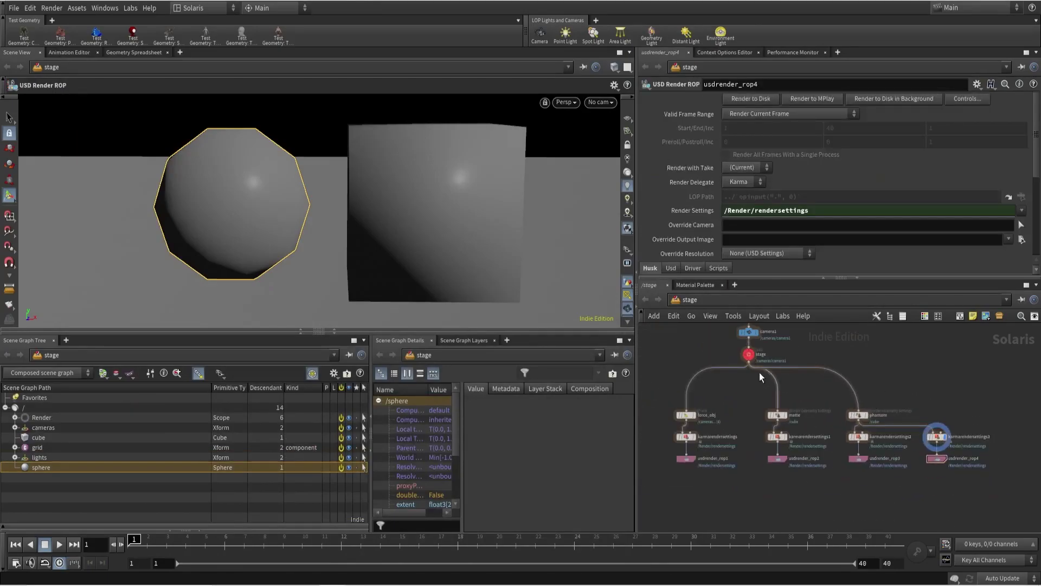
left_click(749, 362)
left_click(936, 429)
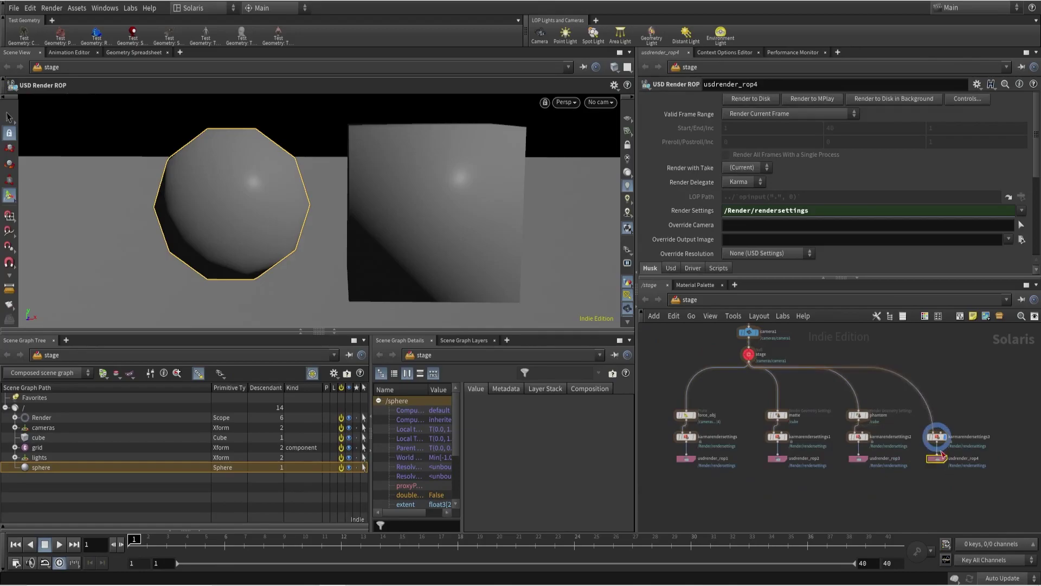
- Render the unmodified fourth branch from usdrender_rop4 to MPlay, view the result and minimise the window
left_click(813, 99)
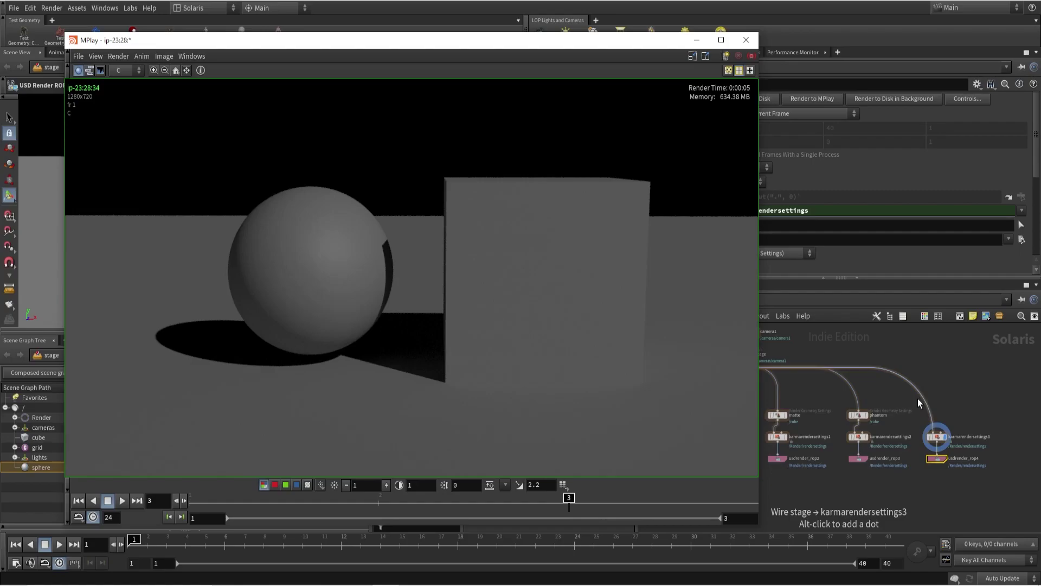
left_click(934, 395)
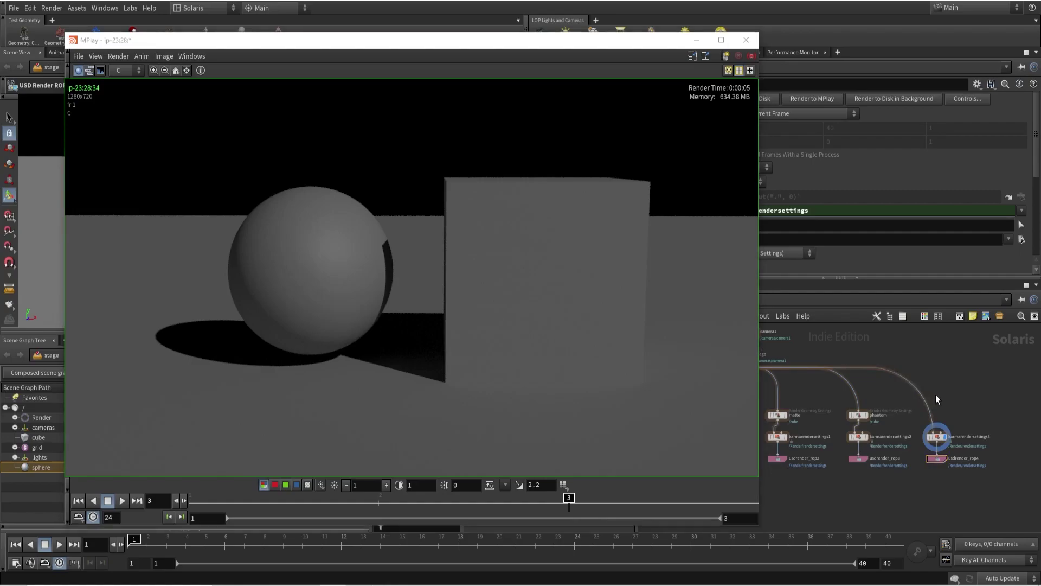
left_click(697, 40)
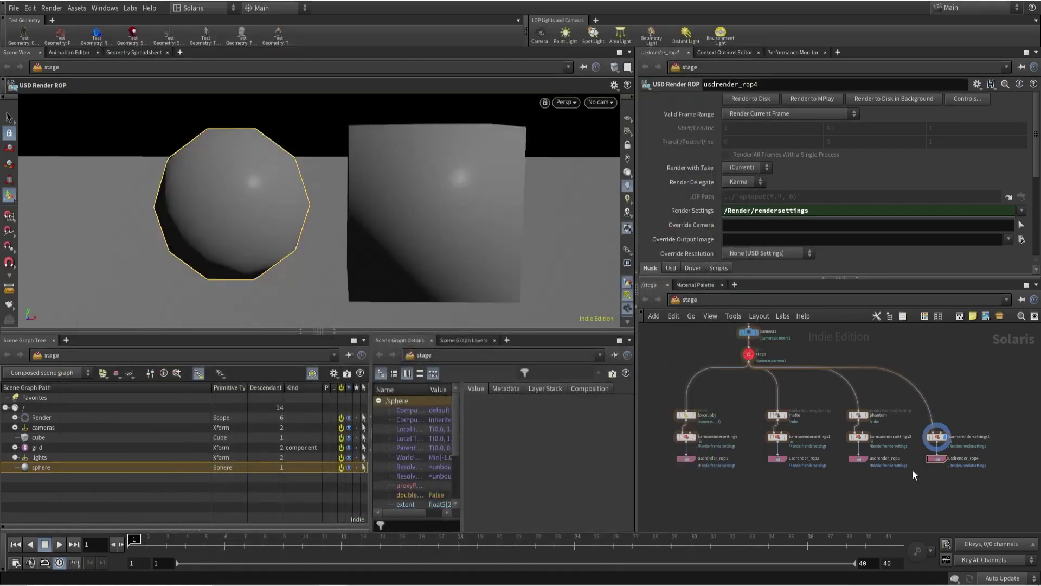
- Insert a Render Geometry Settings node above karmarendersettings3 in the fourth branch
scroll(894, 445, "up", 3)
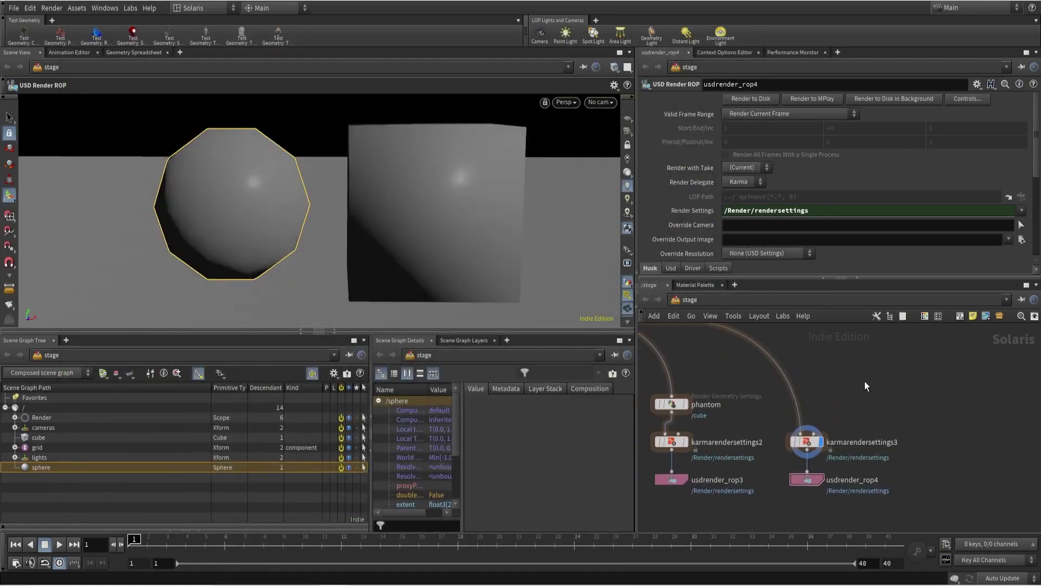
key("Tab")
left_click(905, 524)
scroll(879, 377, "up", 2)
left_click(854, 398)
left_click_drag(854, 398, 779, 402)
scroll(845, 378, "down", 3)
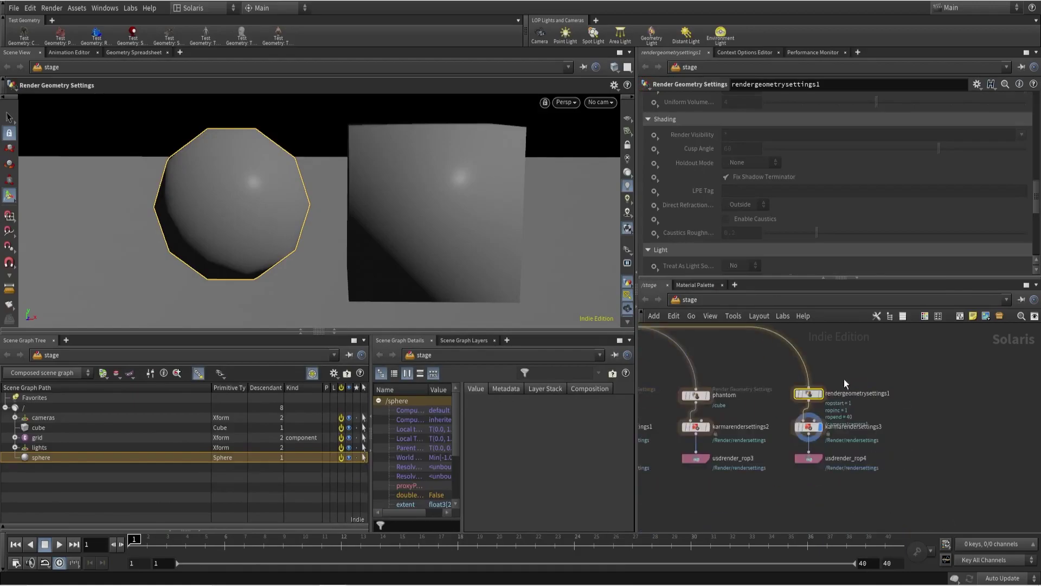
- Set the Primitives of rendergeometrysettings1 to /grid
scroll(823, 113, "up", 10)
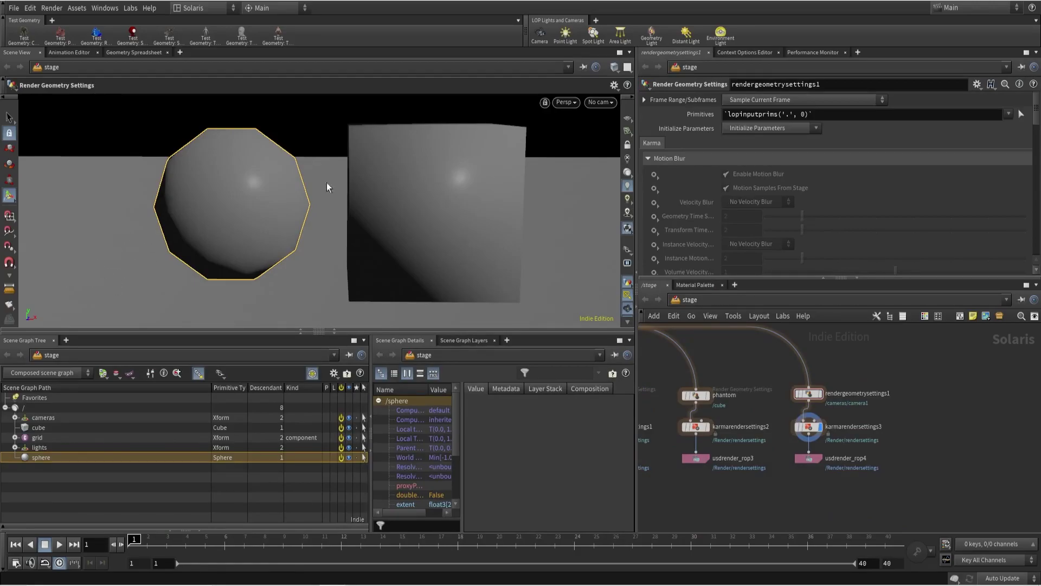
left_click(773, 113)
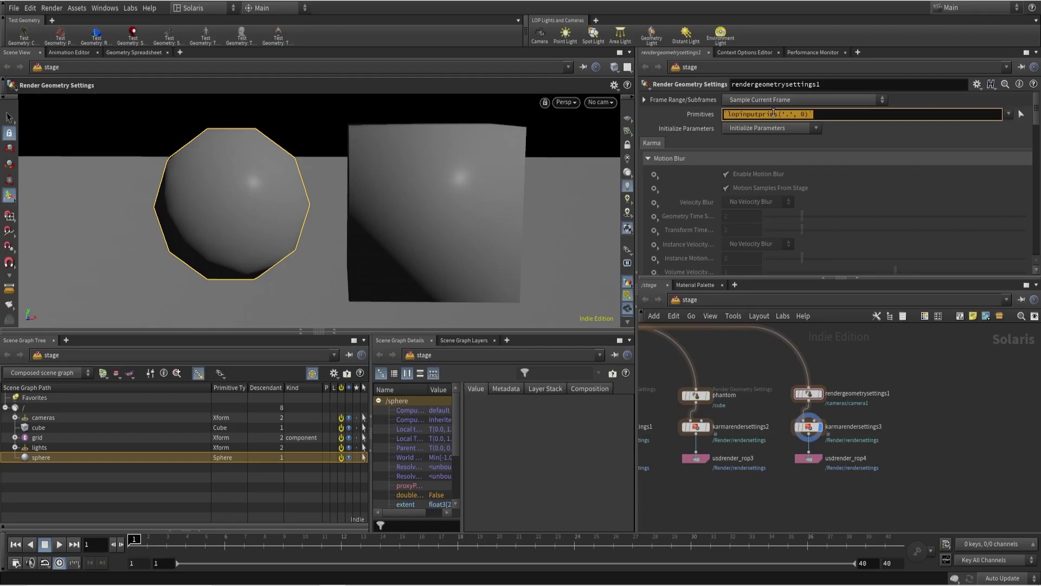
type("/")
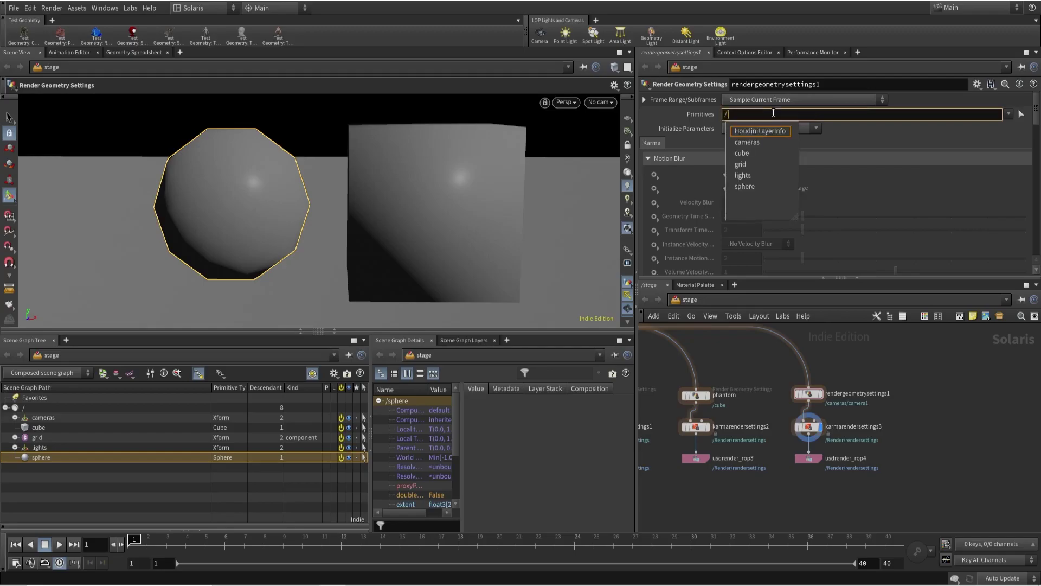
type("grid")
key("Return")
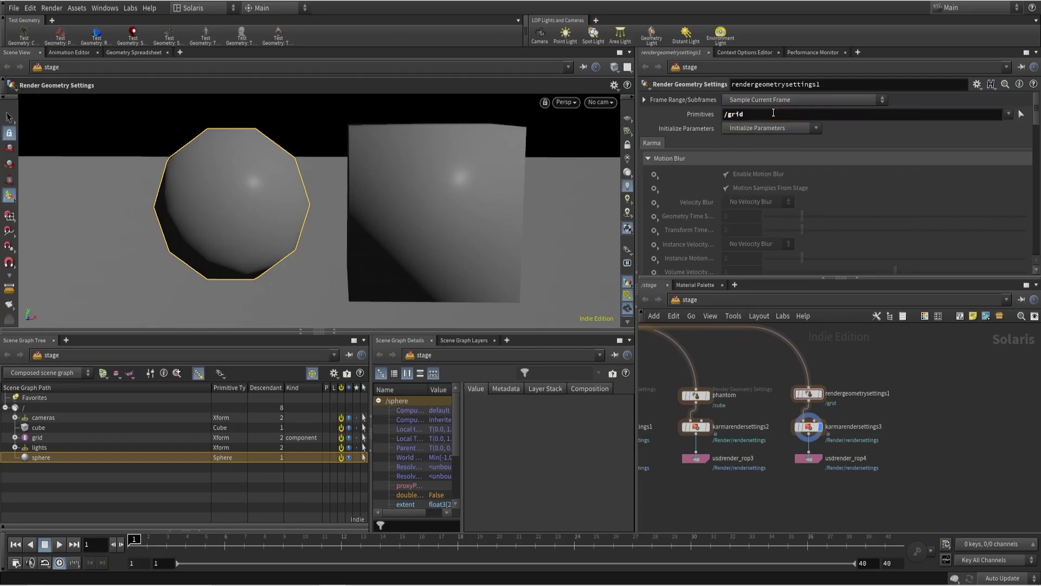
- Set the grid's Holdout Mode to Set or Create with the value Matte in rendergeometrysettings1
scroll(770, 171, "down", 10)
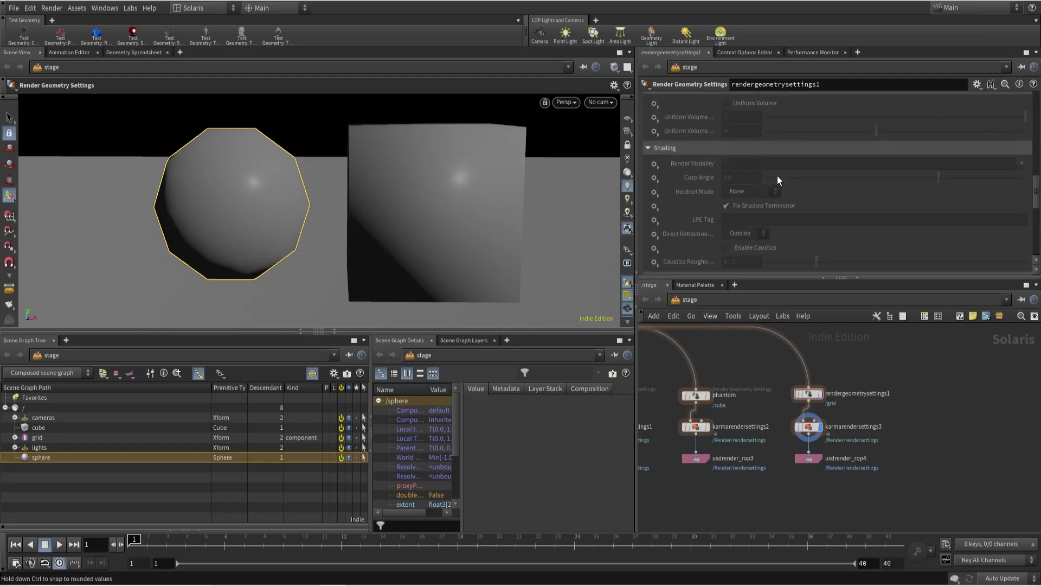
scroll(776, 176, "down", 3)
scroll(689, 131, "up", 1)
left_click(655, 134)
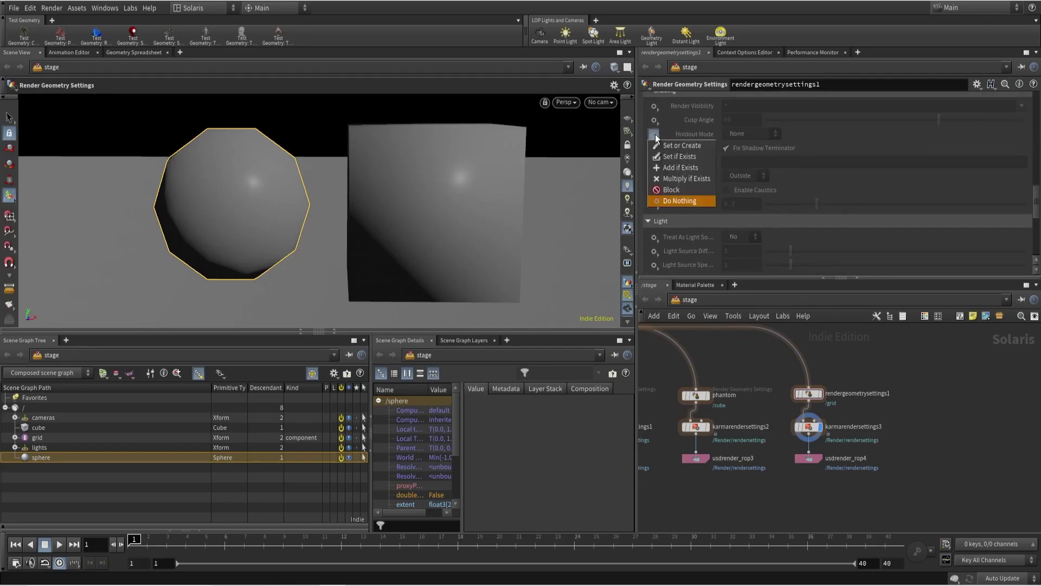
left_click(671, 145)
left_click(743, 135)
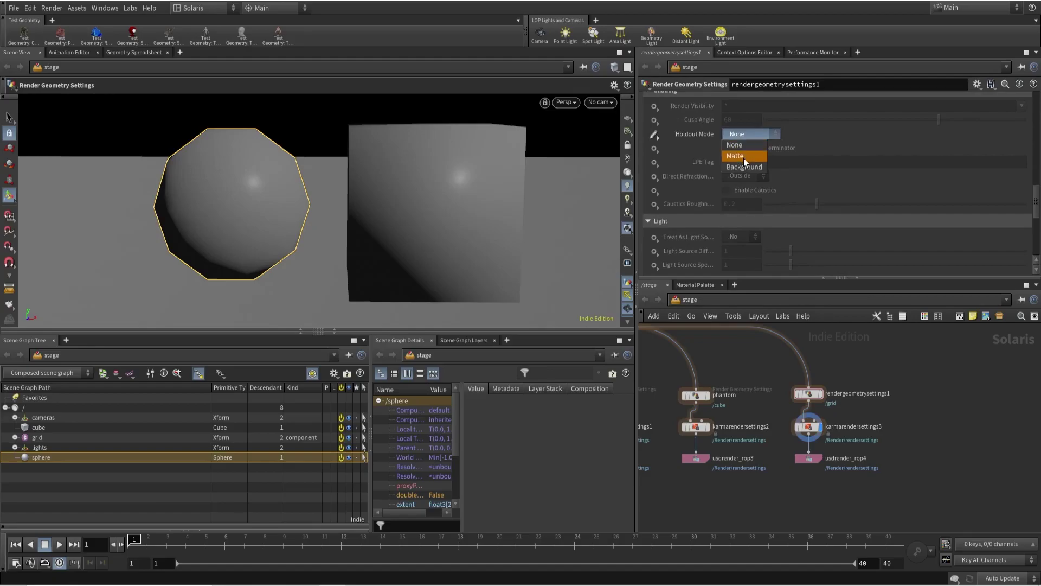
left_click(744, 158)
- Select karmarendersettings3 and switch the perspective viewport to the Karma renderer to preview the grid matte
left_click_drag(841, 435, 843, 437)
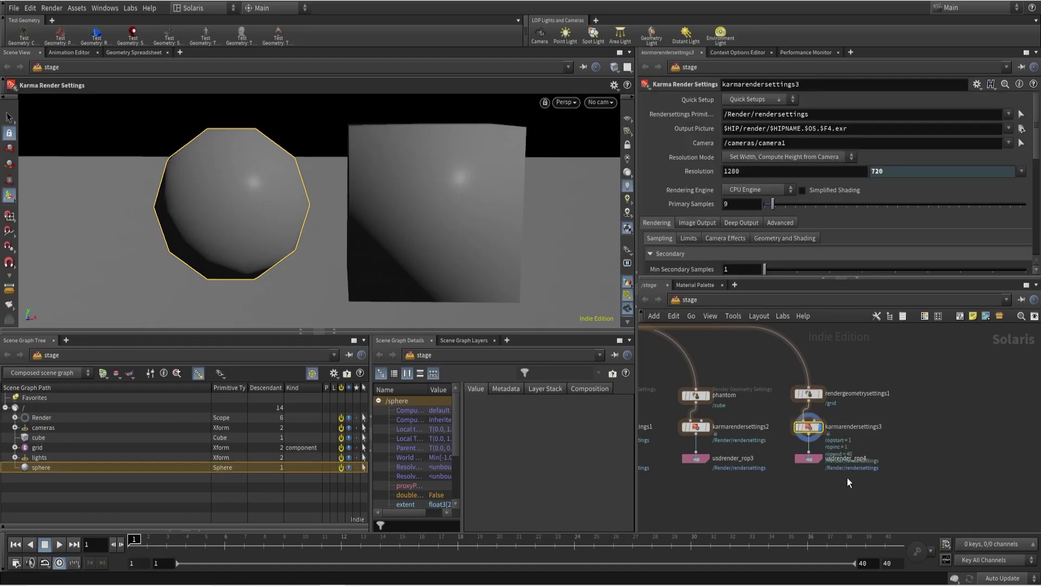
left_click(571, 103)
left_click(572, 148)
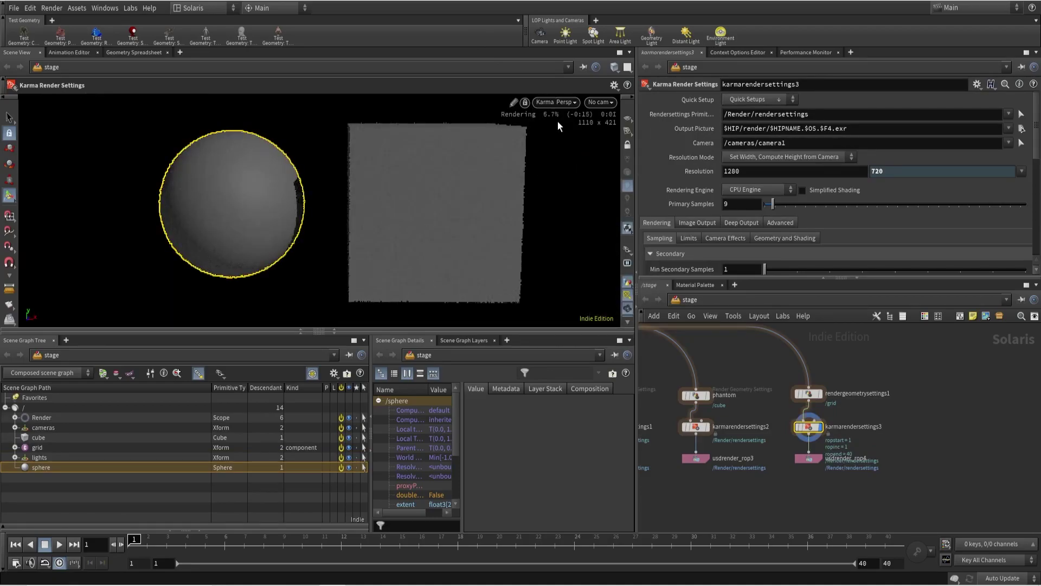
left_click(555, 101)
left_click(574, 154)
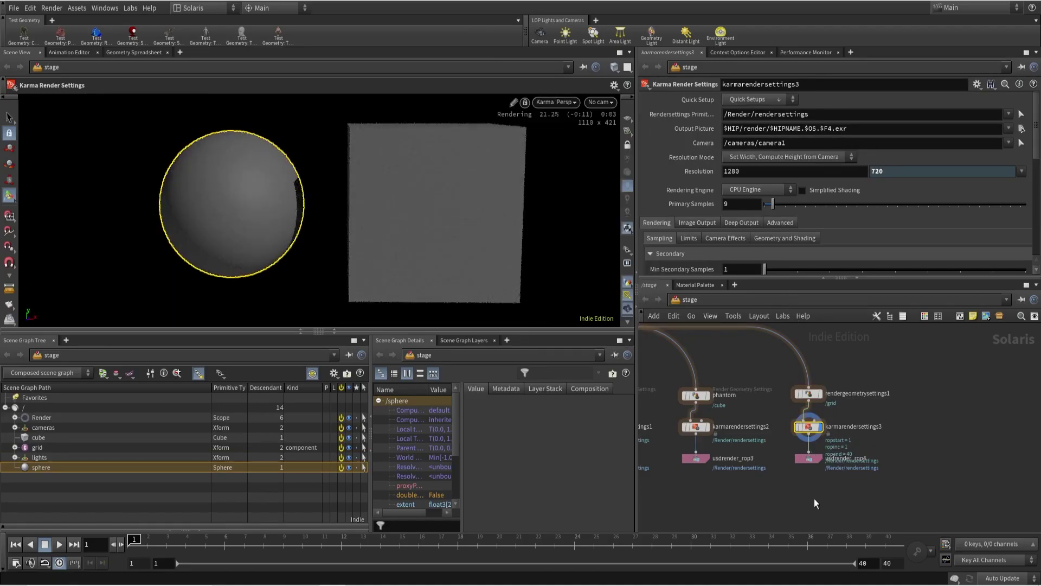
- Add one extra render var named shadow to the image output of karmarendersettings3
left_click(811, 461)
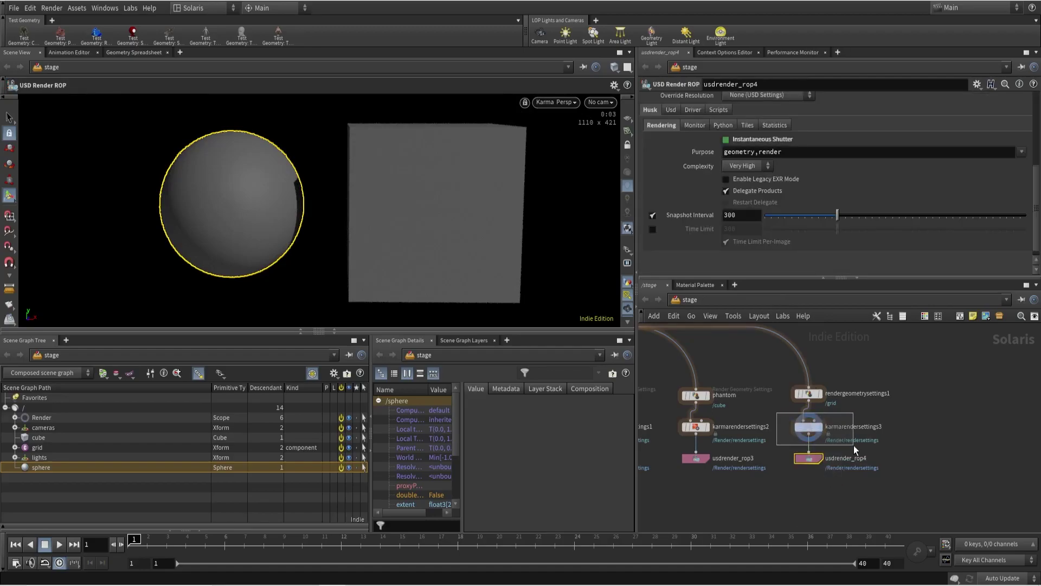
left_click(809, 426)
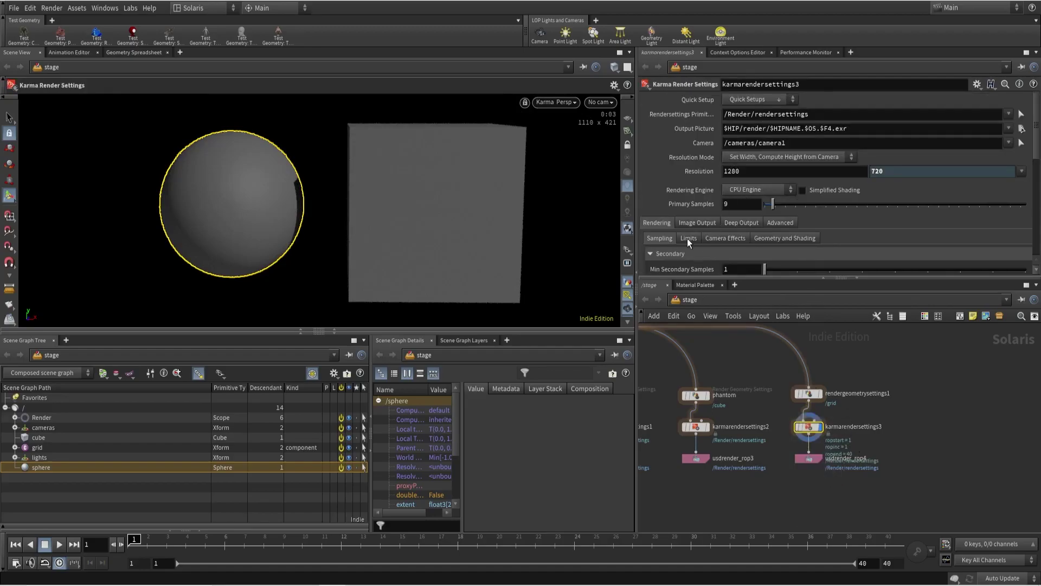
left_click(691, 223)
scroll(703, 188, "down", 5)
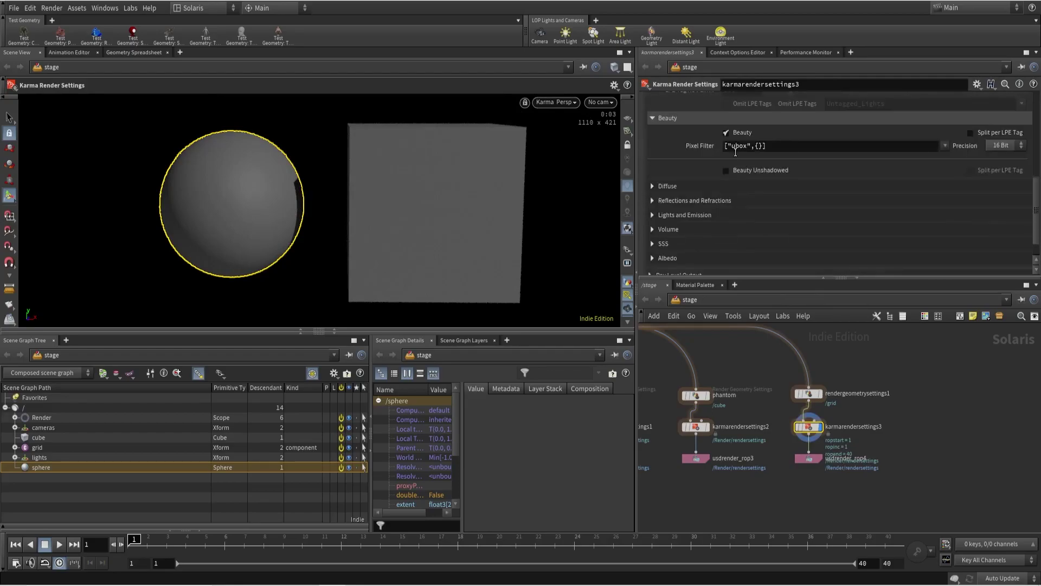
scroll(737, 168, "down", 2)
left_click(688, 259)
scroll(746, 204, "down", 2)
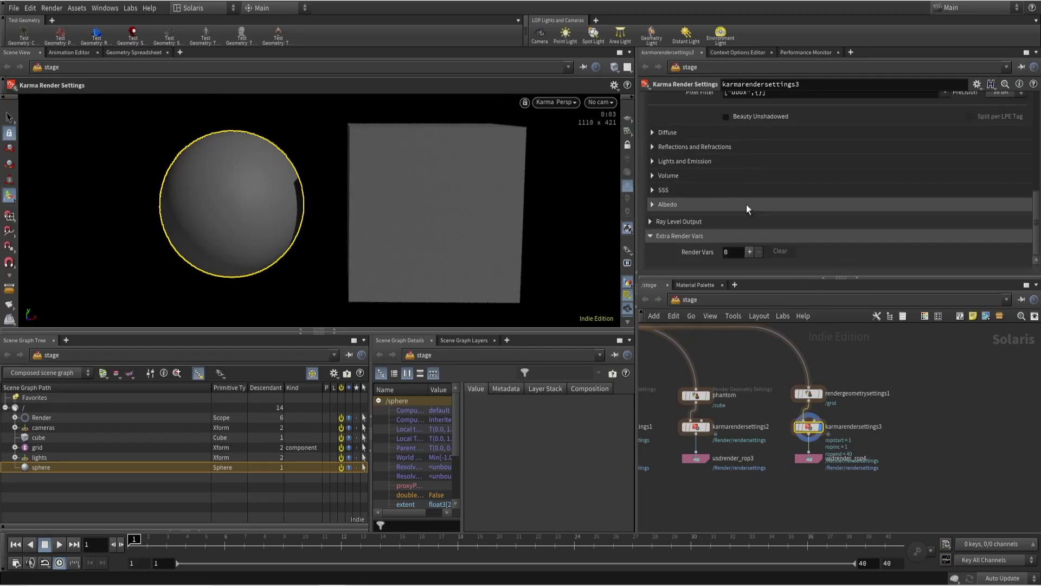
left_click(750, 252)
scroll(773, 168, "down", 4)
scroll(773, 168, "up", 2)
left_click(781, 185)
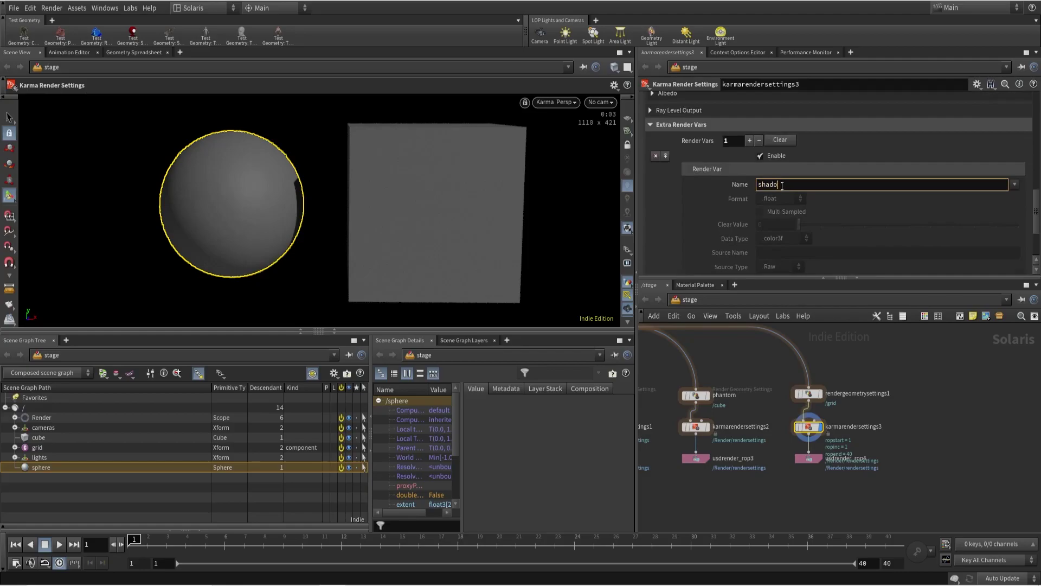
key("Return")
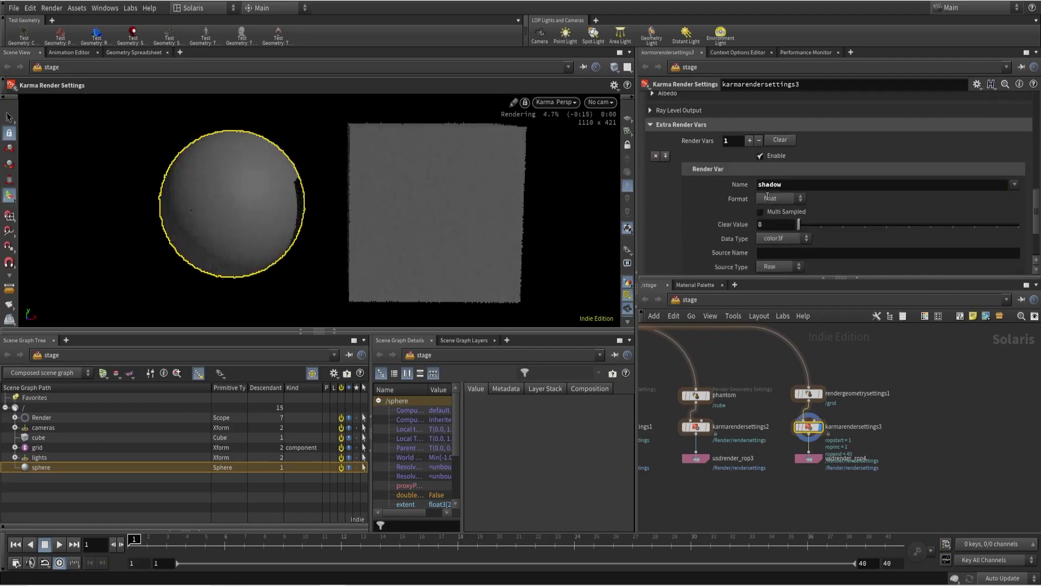
- Set the shadow render var's source name to holdouts;shadow;CDL, its source type to LPE and its format to color3f
left_click(765, 253)
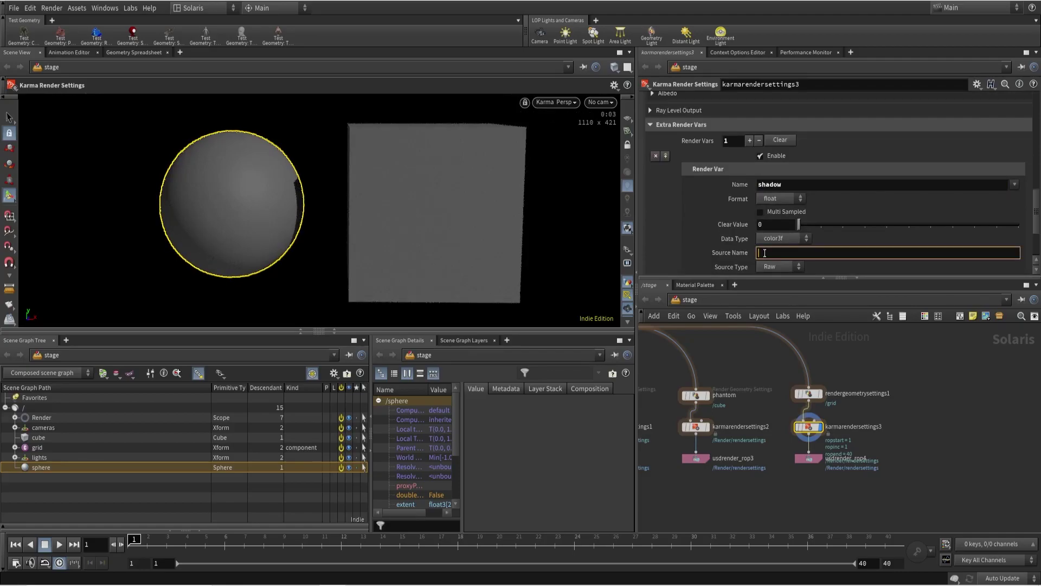
type("holdouts;shadow;CDL")
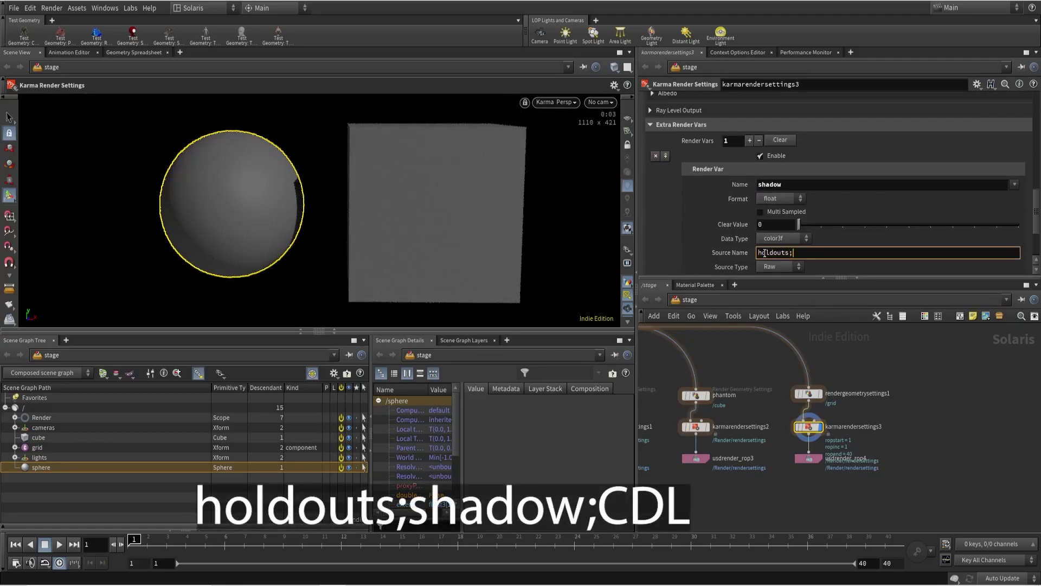
key("Return")
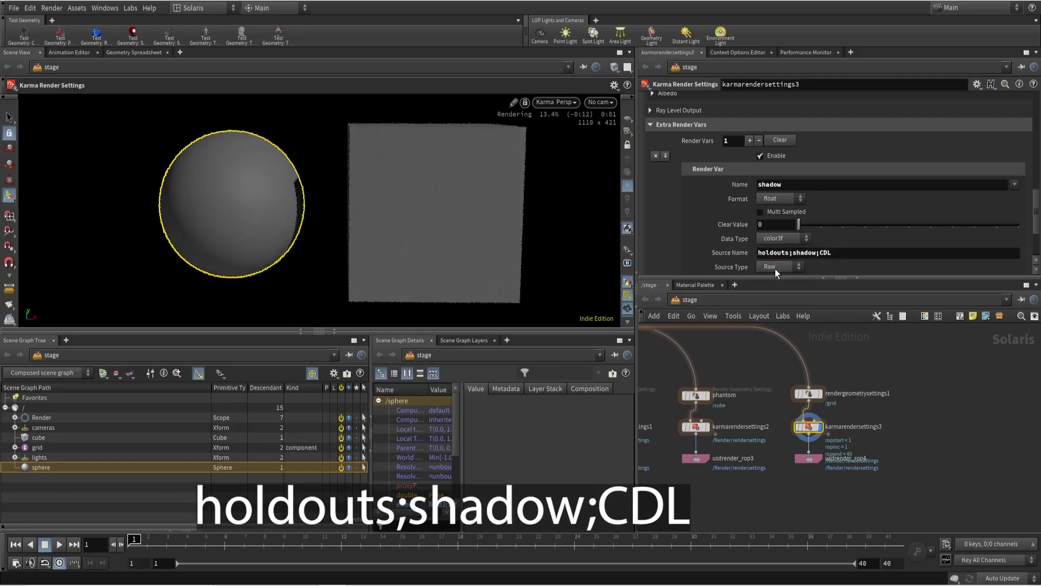
left_click(774, 268)
left_click(777, 300)
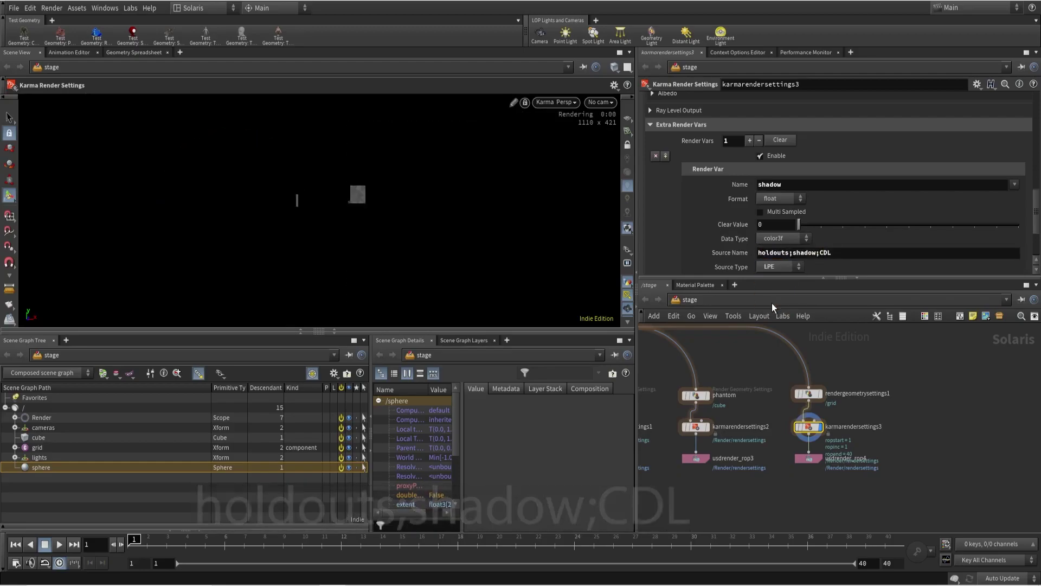
left_click(772, 197)
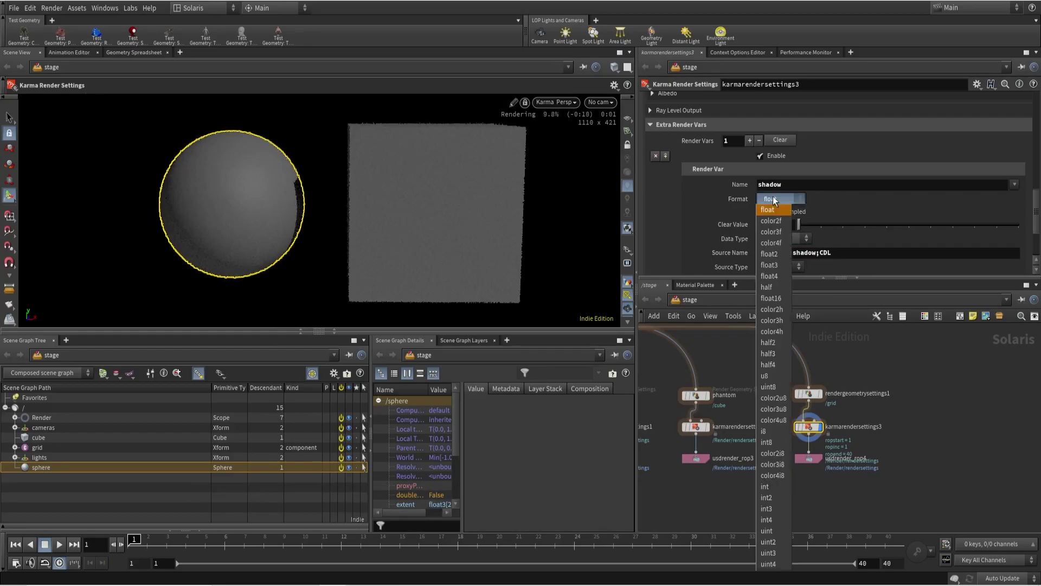
left_click(773, 234)
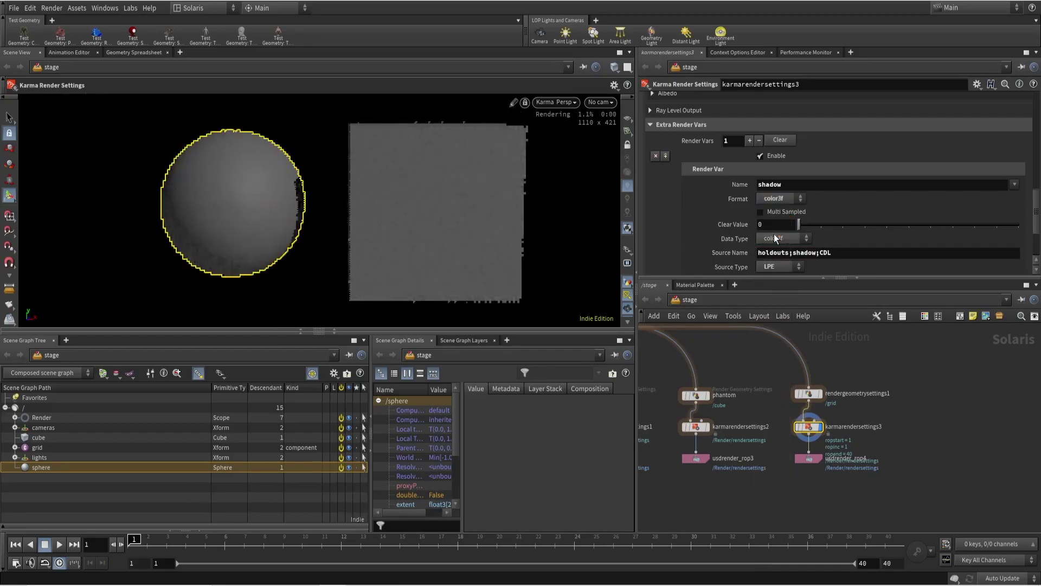
scroll(882, 206, "down", 1)
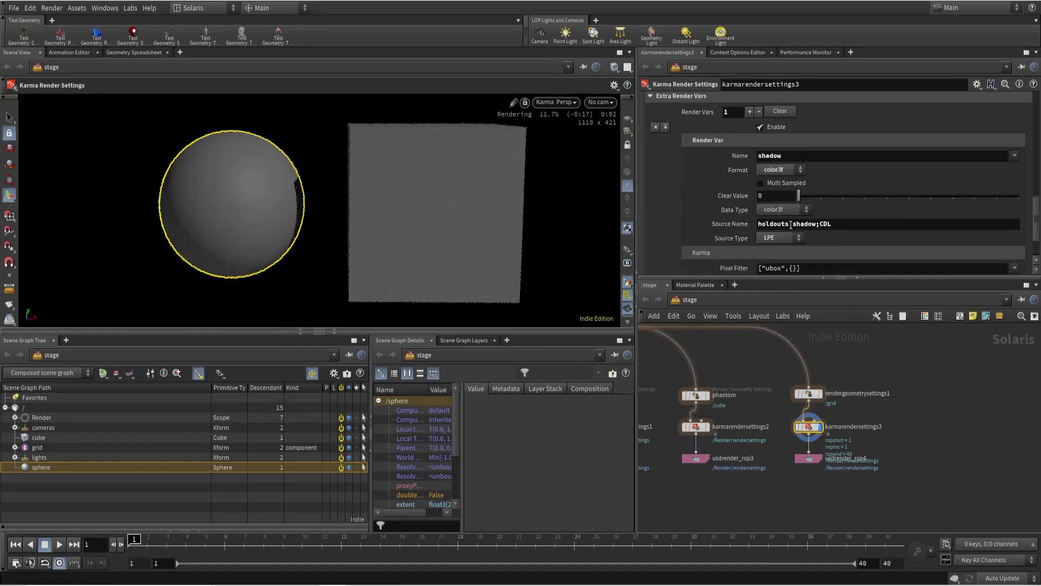
- Render usdrender_rop4 to MPlay, inspect the shadow plane and minimise the render window
left_click_drag(782, 442, 831, 483)
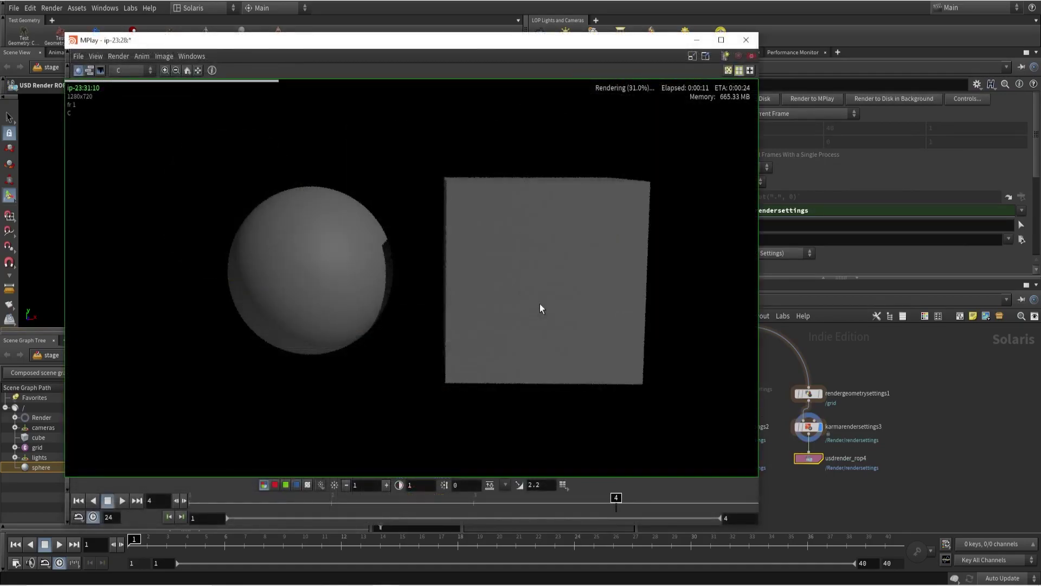
left_click(134, 71)
left_click(130, 93)
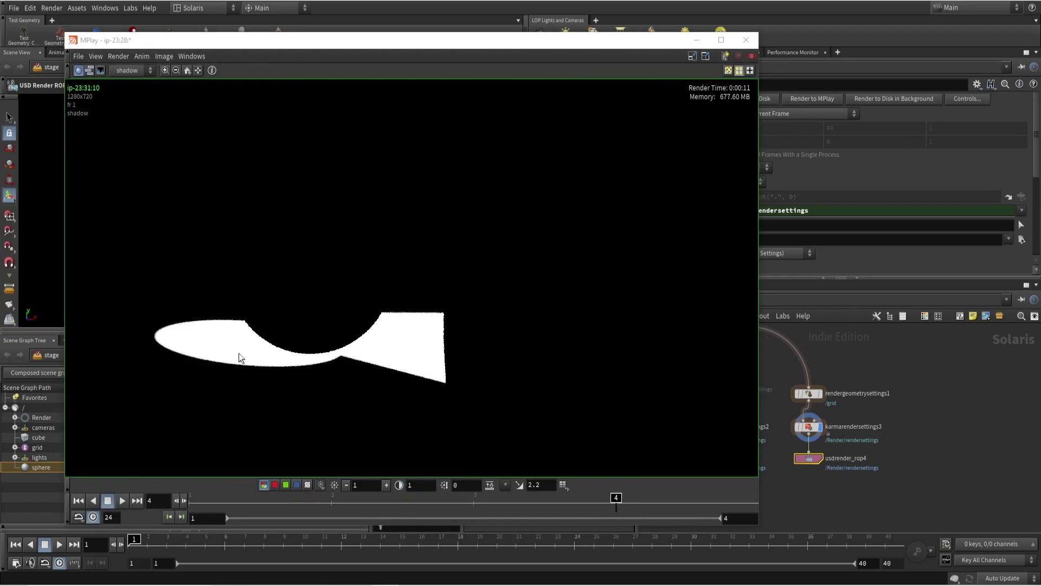
left_click(697, 40)
- Examine the Holdout Mode options of rendergeometrysettings1, including Background
left_click_drag(834, 411, 834, 412)
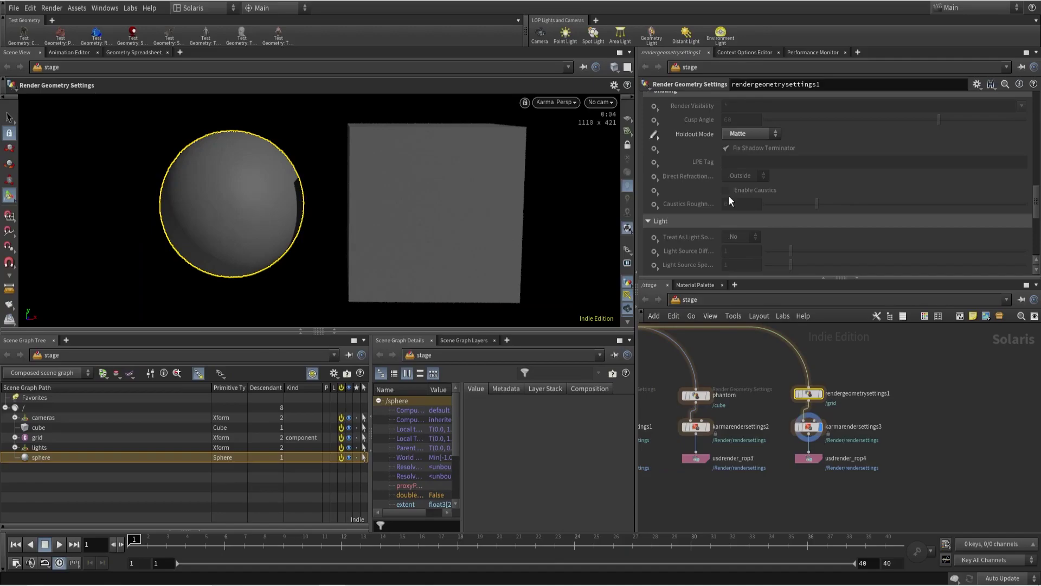
left_click(744, 135)
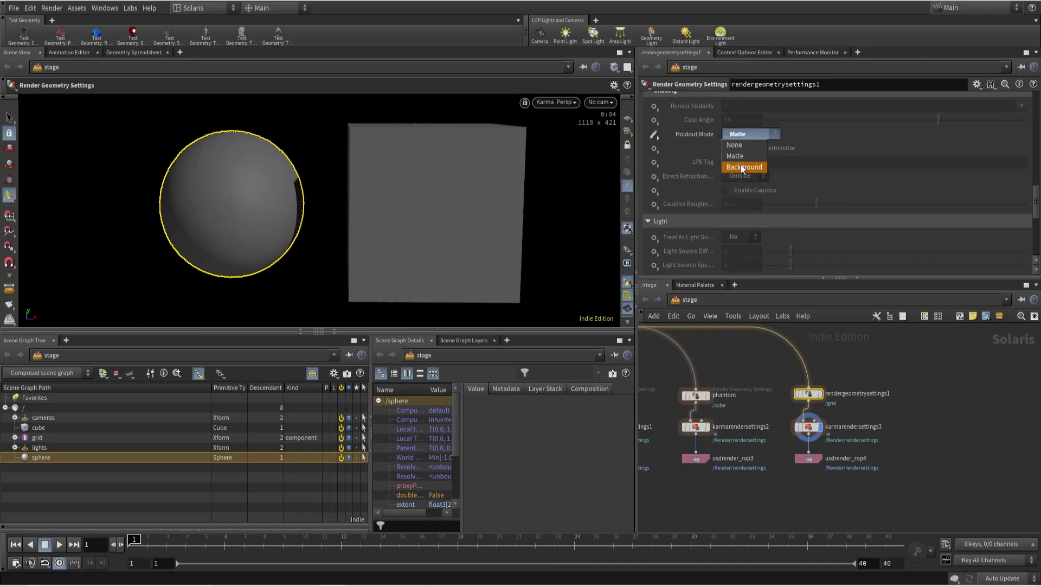
- Enter the grid node's create network and add a Test Geometry: Pig Head node beside grid1
left_click(763, 372)
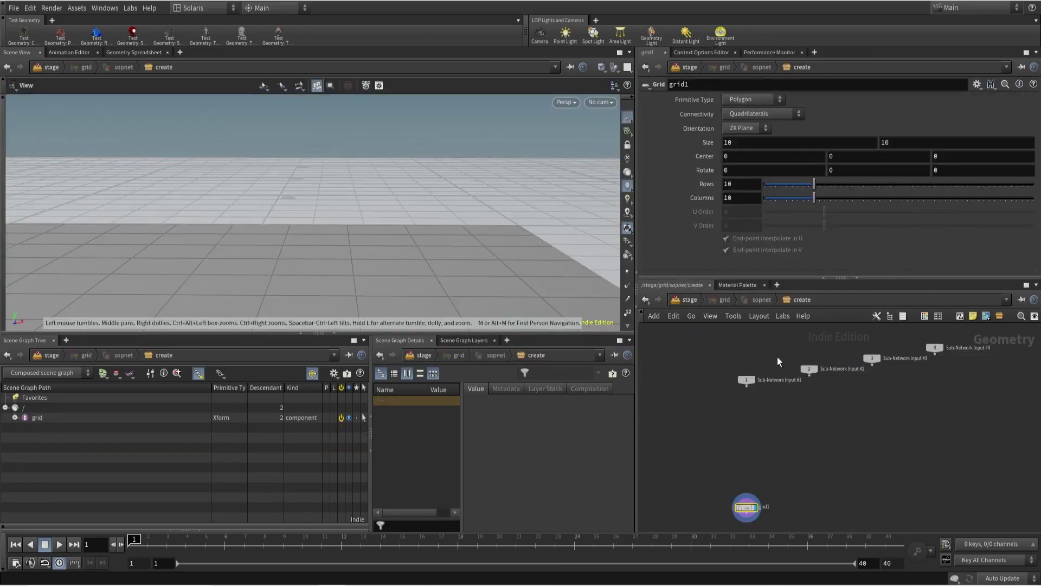
middle_click_drag(787, 460, 785, 409)
key("Tab")
type("pig")
key("Return")
key("Return")
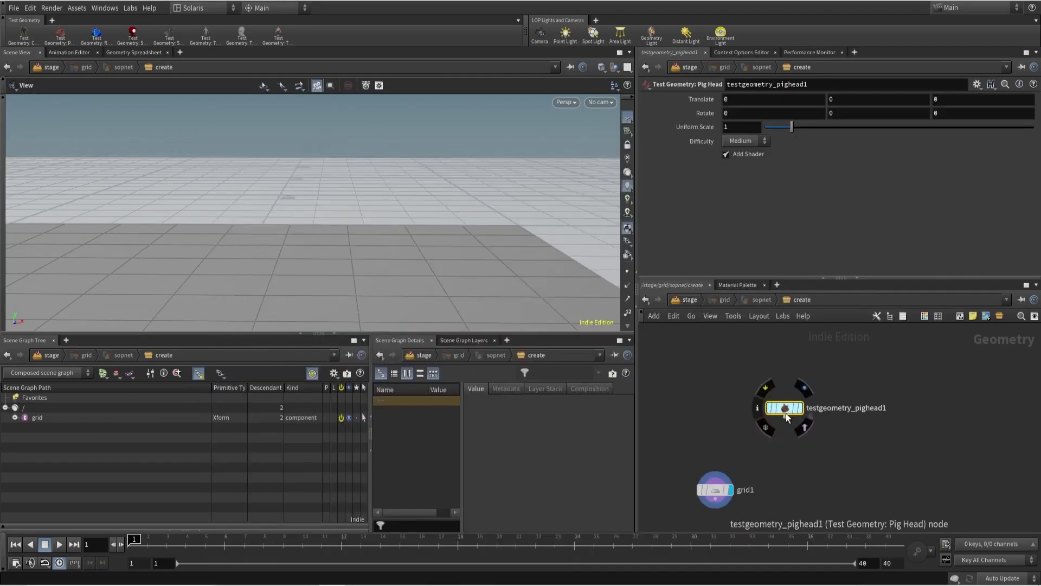
middle_click(786, 413)
key("l")
- Merge the pig head with grid1 inside the grid node, and view the stage through /cameras/camera1
middle_click_drag(766, 453, 765, 405)
scroll(764, 406, "down", 1)
key("Tab")
left_click(863, 126)
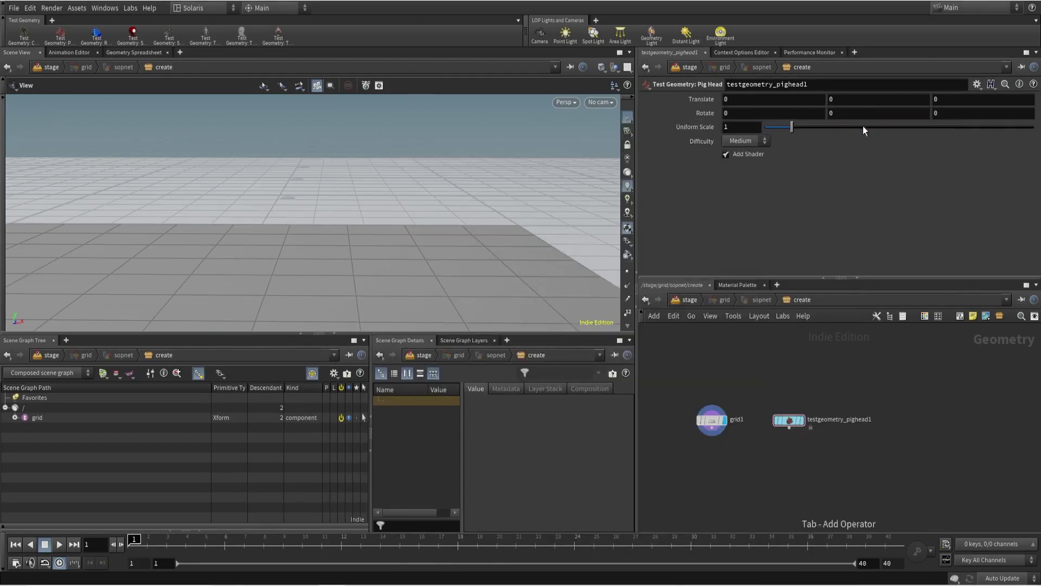
left_click(788, 441)
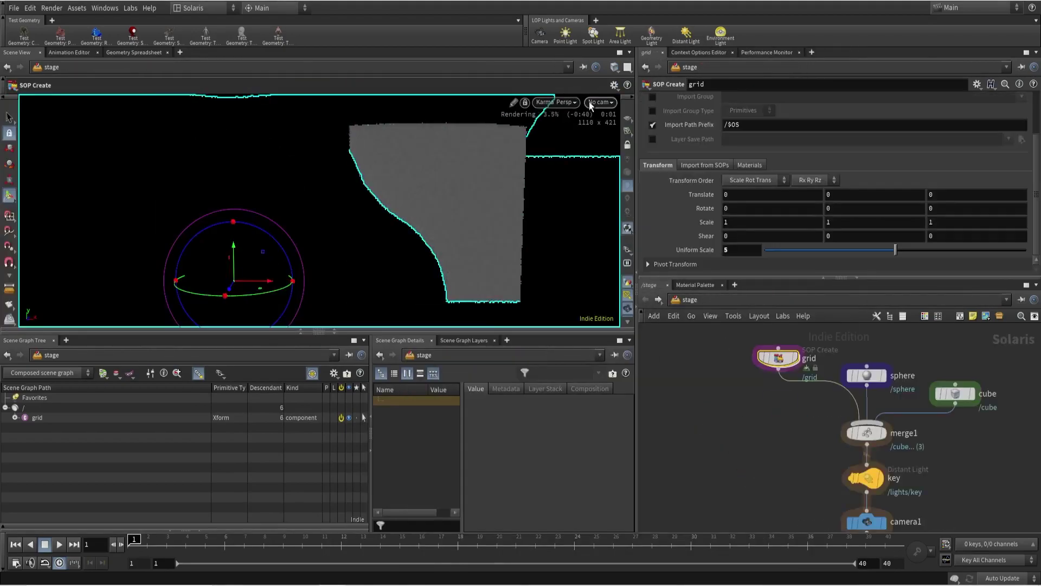
left_click(588, 102)
left_click(602, 126)
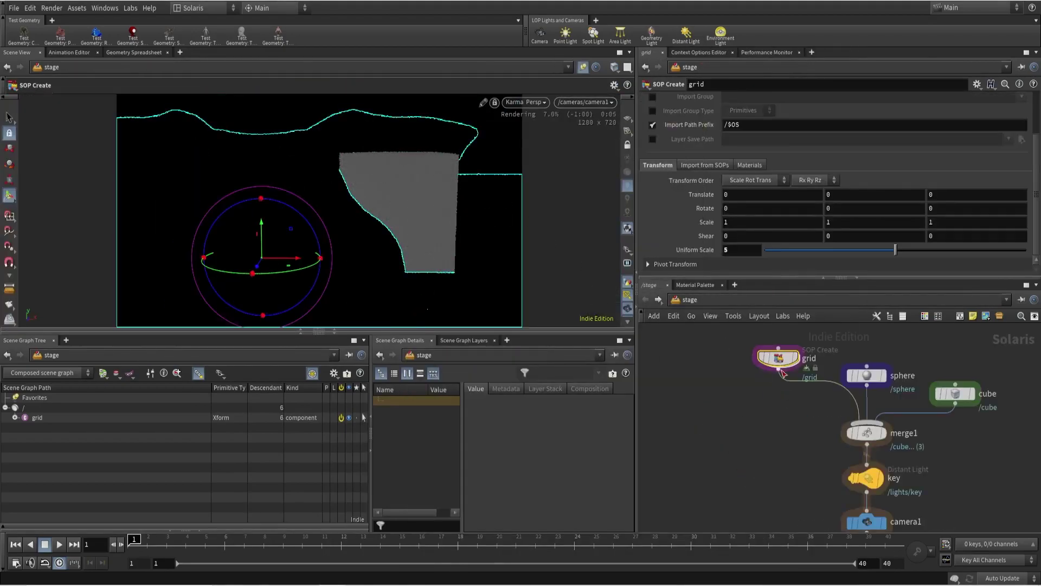
- Set the pig head's uniform scale to 0.53 and move the grid object along X until the head overlaps the cube
double_click(783, 373)
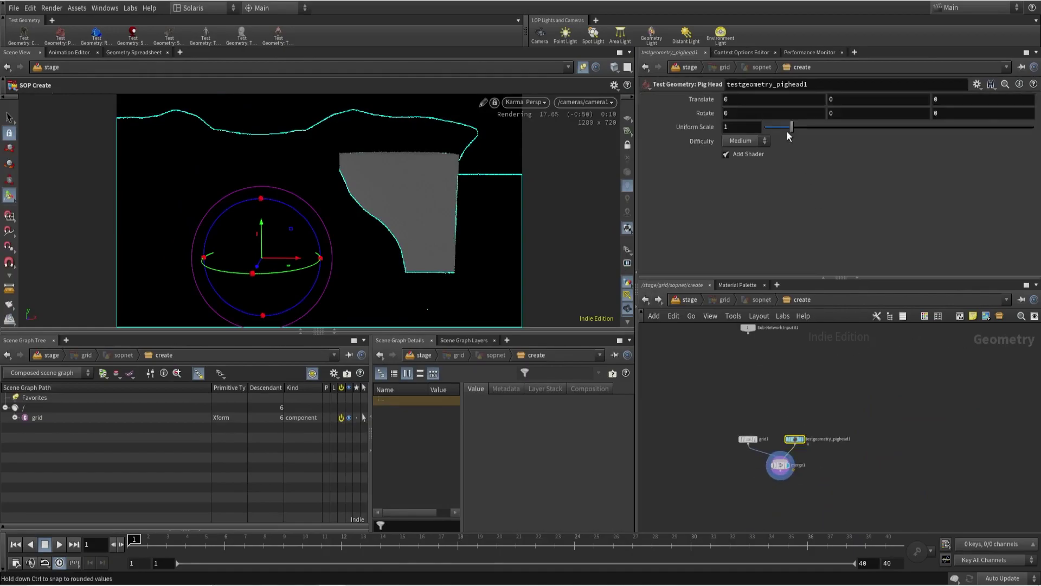
left_click_drag(787, 135, 779, 129)
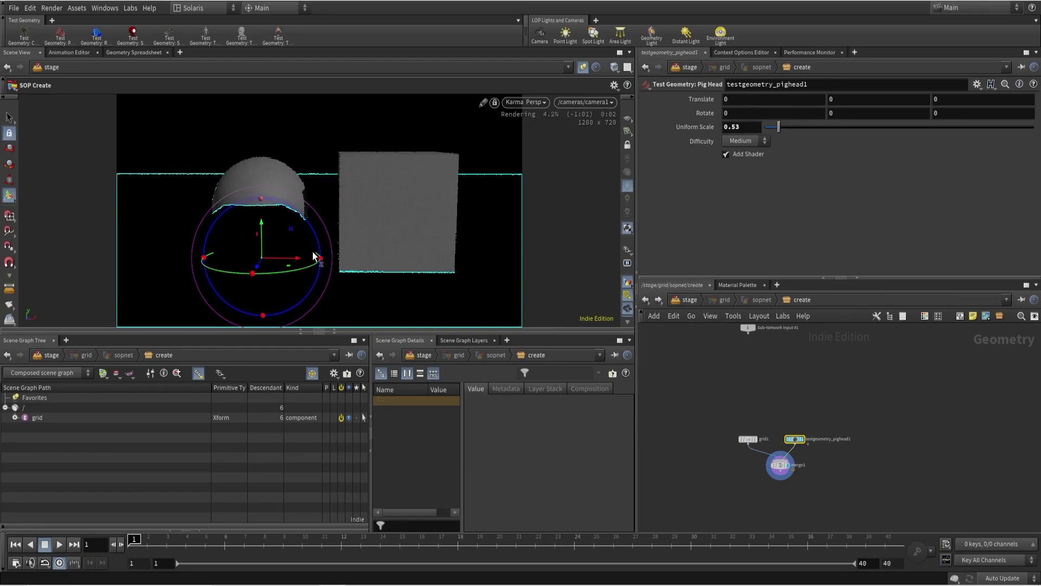
left_click_drag(294, 233, 405, 229)
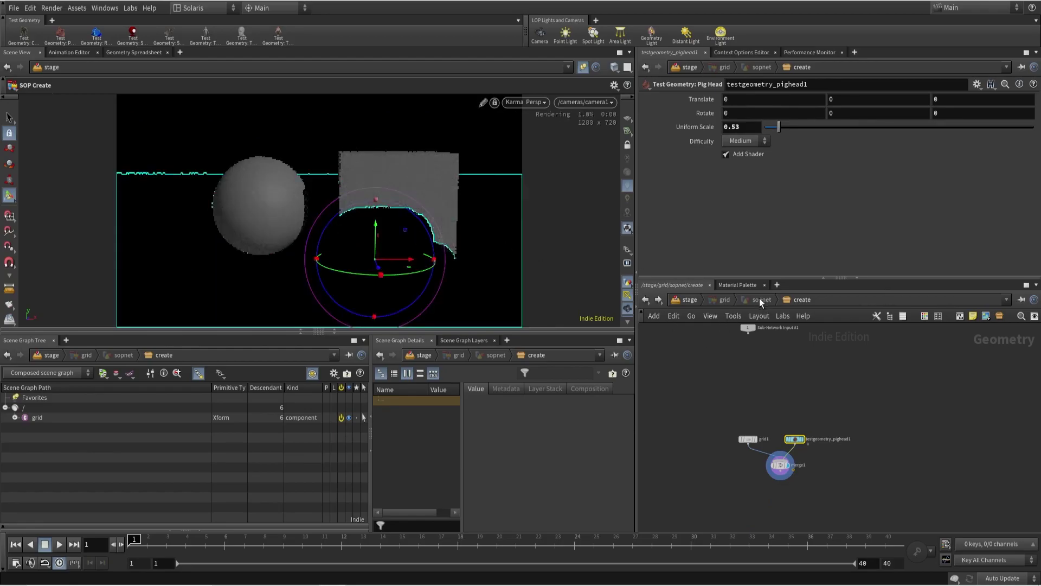
- Switch the viewport from Karma to a standard display, return to the stage network and render usdrender_rop4 to MPlay
left_click(525, 102)
left_click(530, 144)
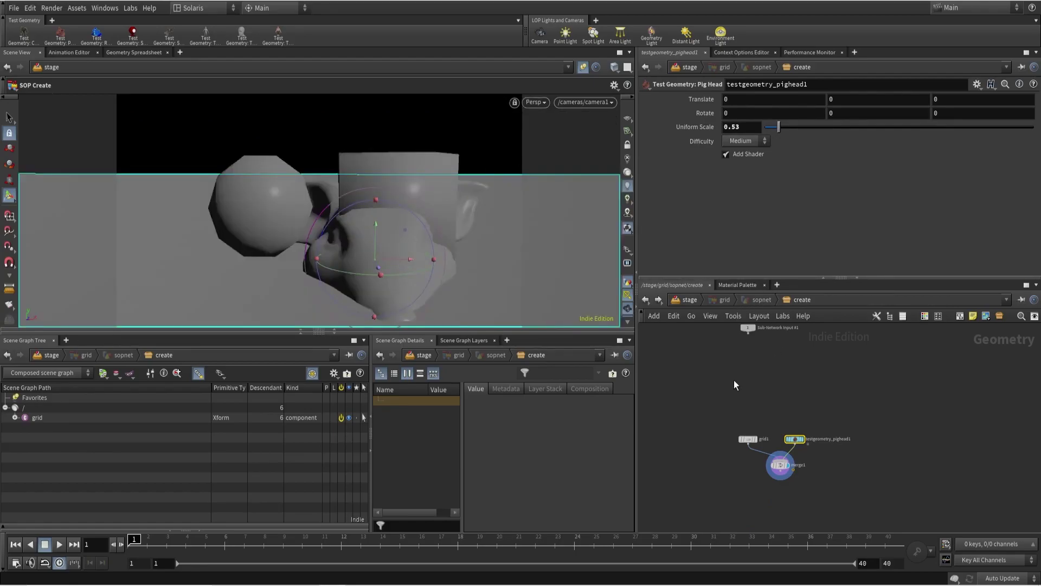
key("u")
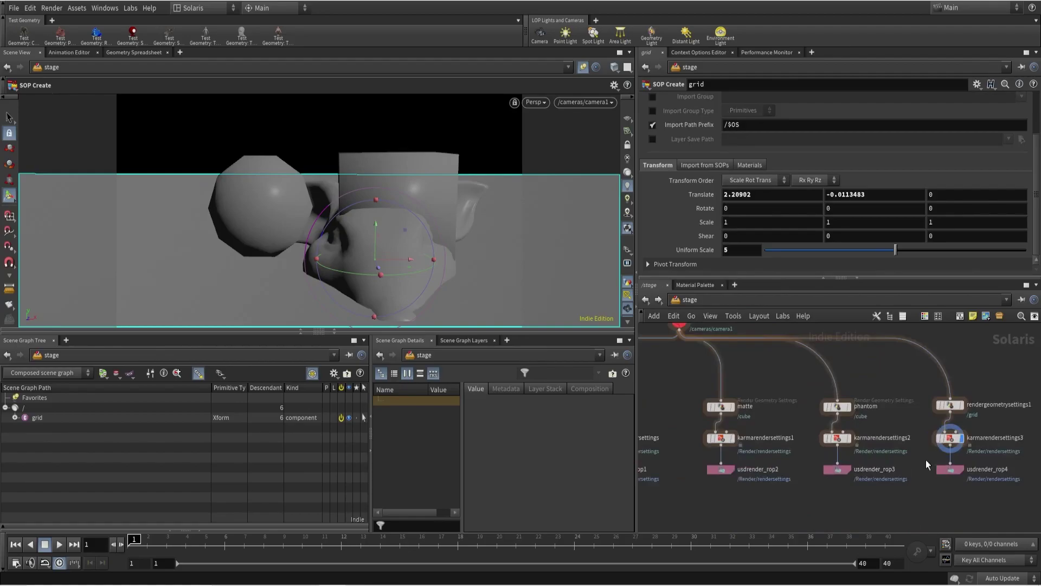
left_click(876, 446)
left_click(800, 98)
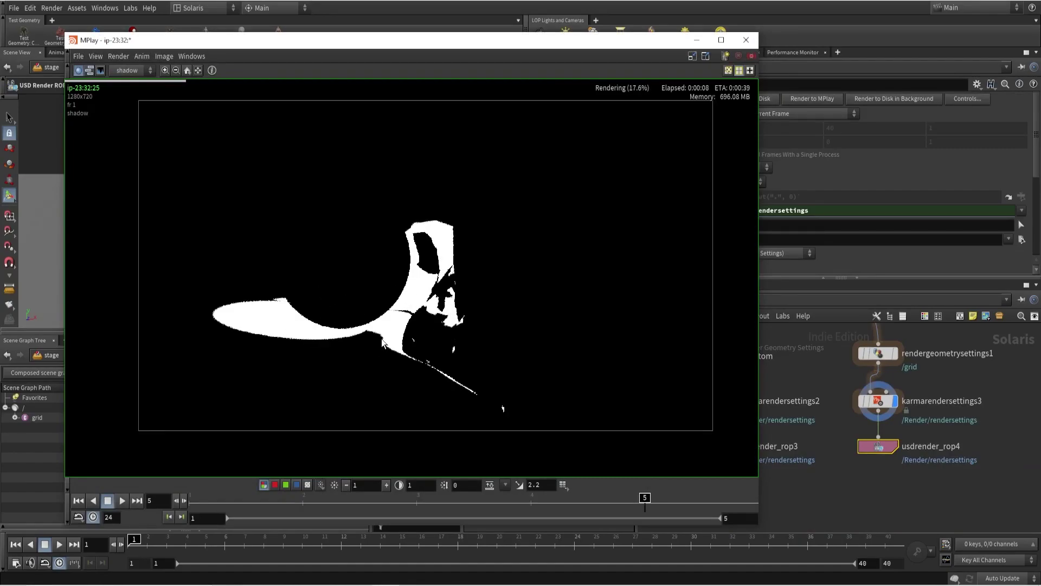
left_click(696, 40)
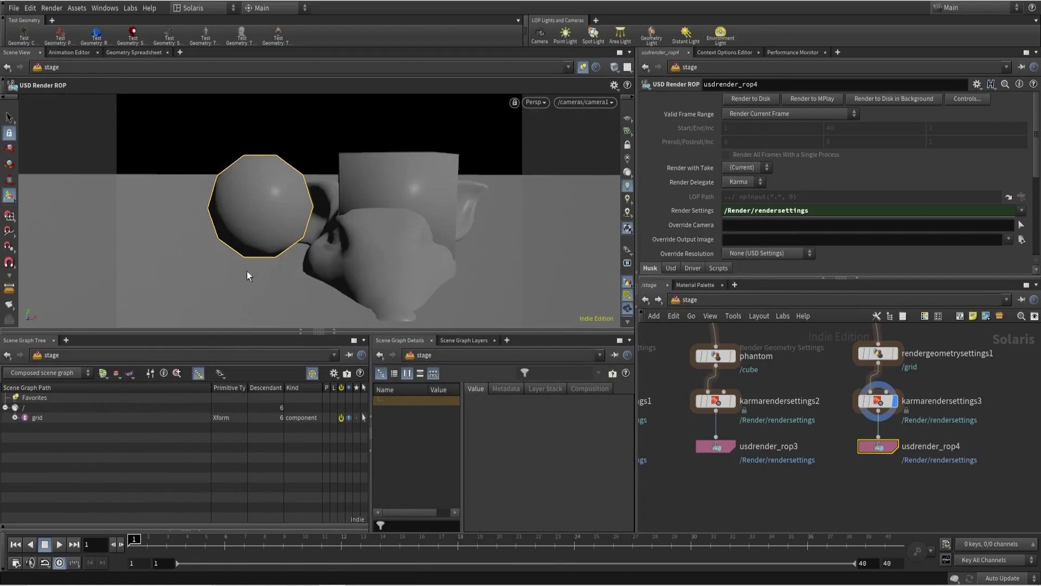
- Set the Holdout Mode of rendergeometrysettings1 to Background and render usdrender_rop4 to MPlay to inspect the shadow pass
left_click(878, 353)
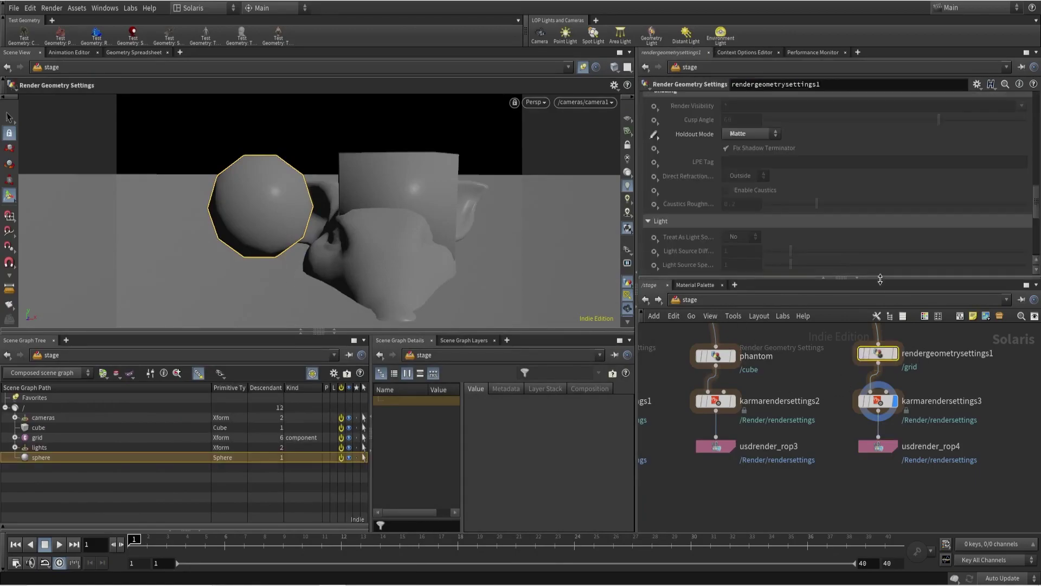
left_click(745, 133)
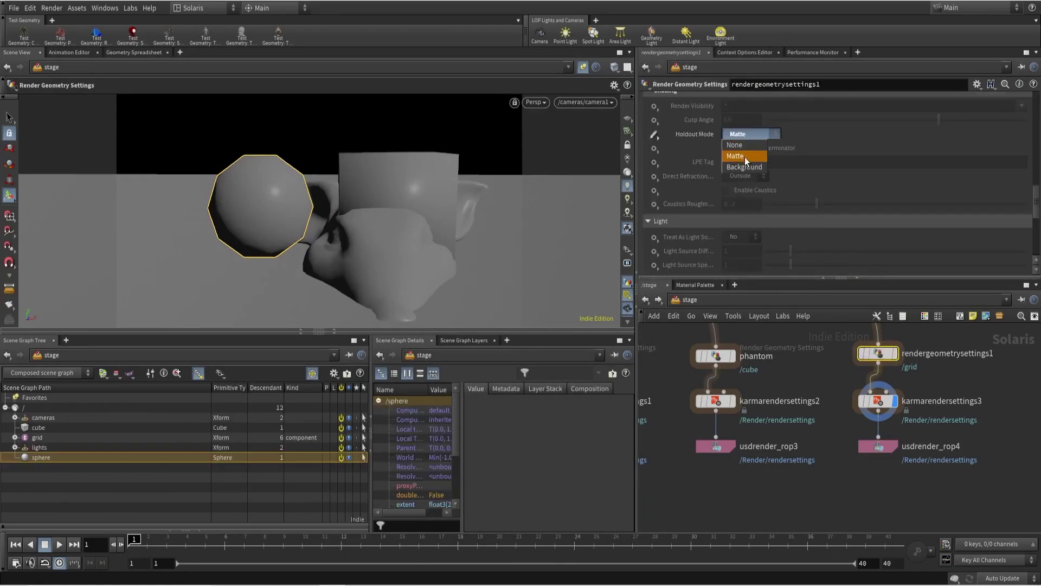
left_click(745, 167)
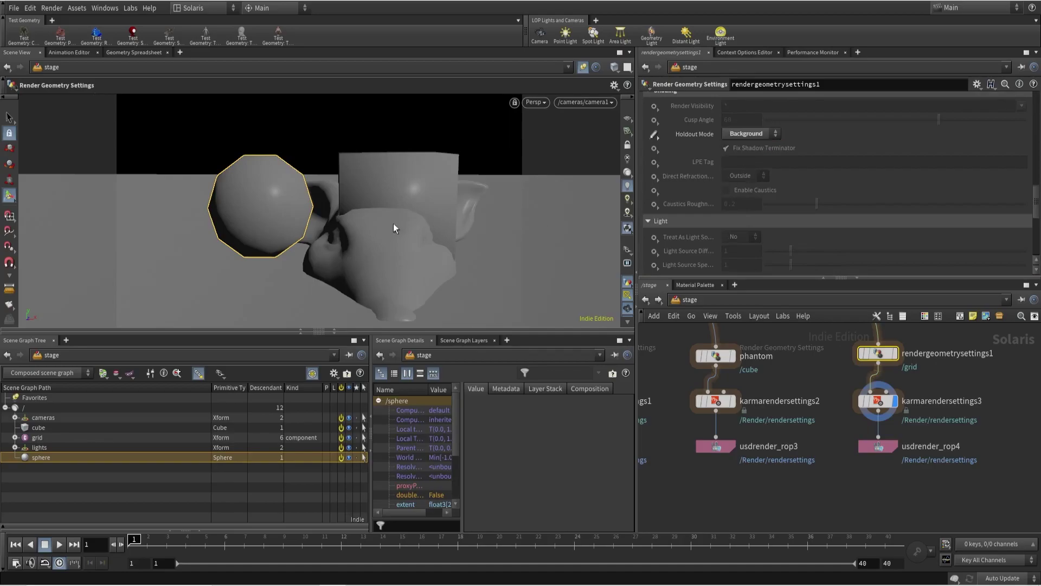
left_click(878, 445)
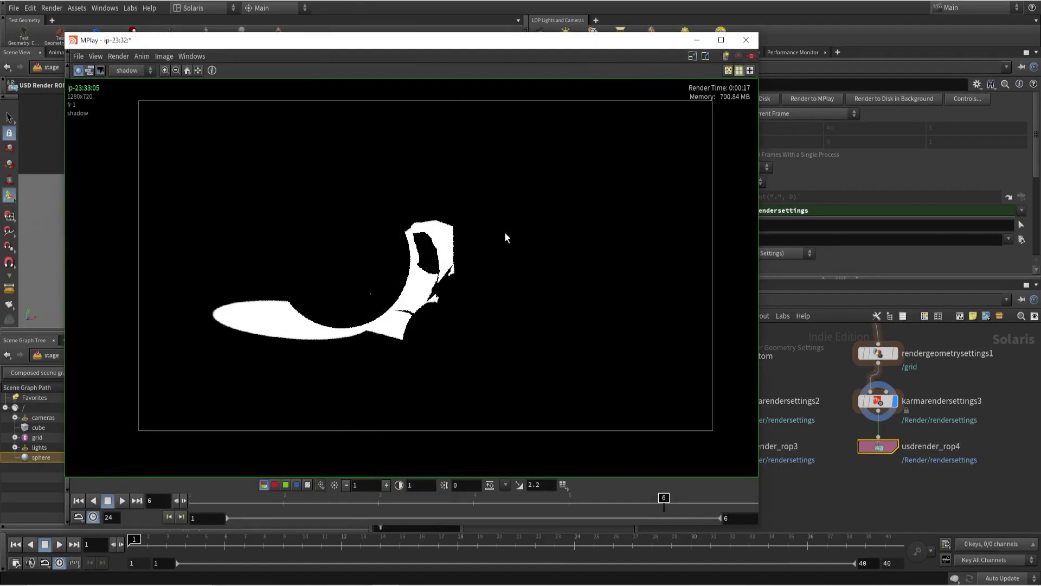
mouse_move(663, 497)
left_mouse_down()
mouse_move(584, 497)
mouse_move(663, 497)
left_mouse_up()
scroll(292, 315, "up", 5)
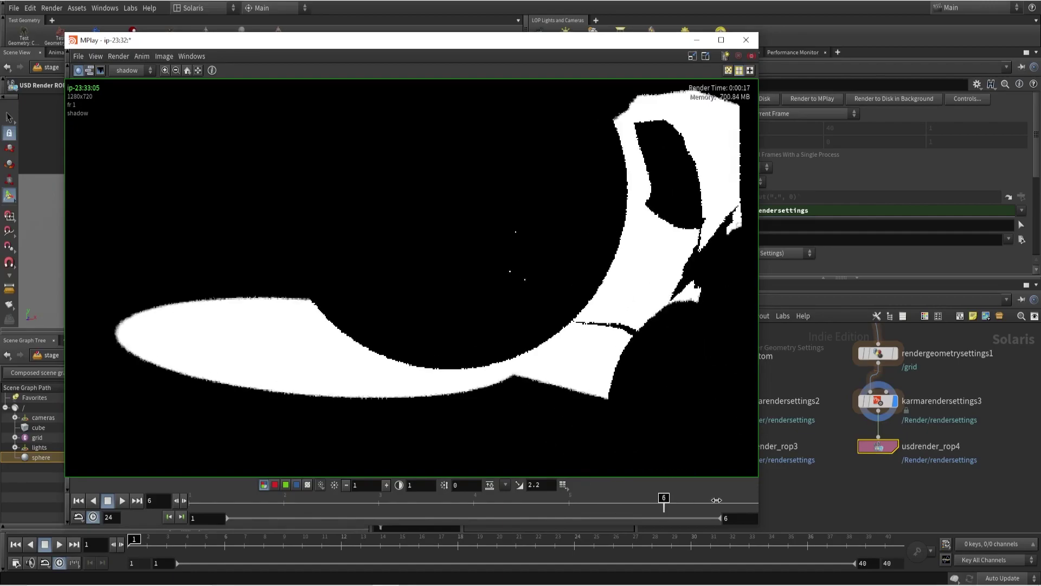
scroll(616, 223, "down", 5)
left_click(695, 41)
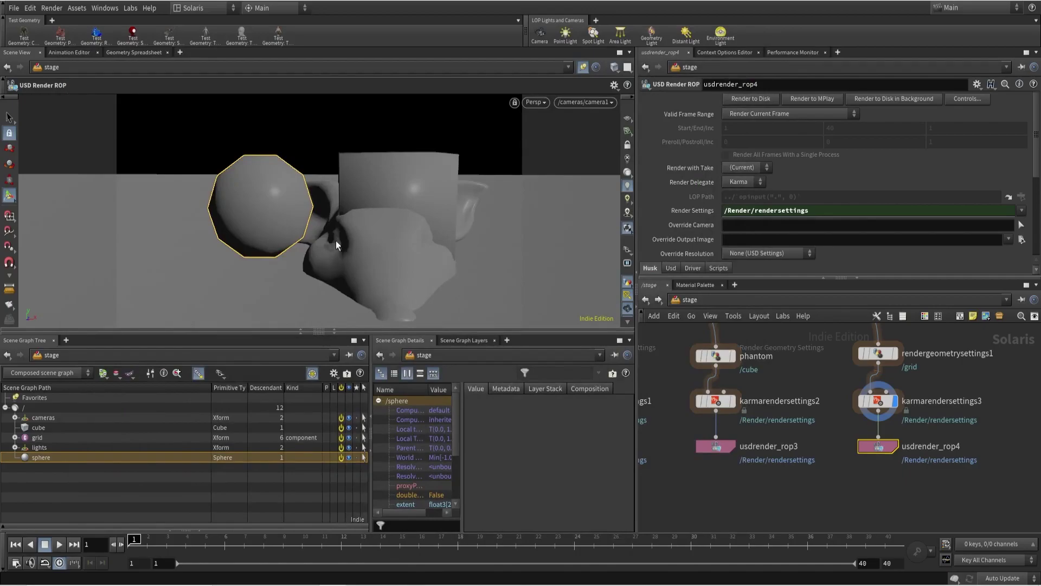
- Disconnect the cube from merge1 and render usdrender_rop4 to MPlay without it
scroll(838, 418, "down", 5)
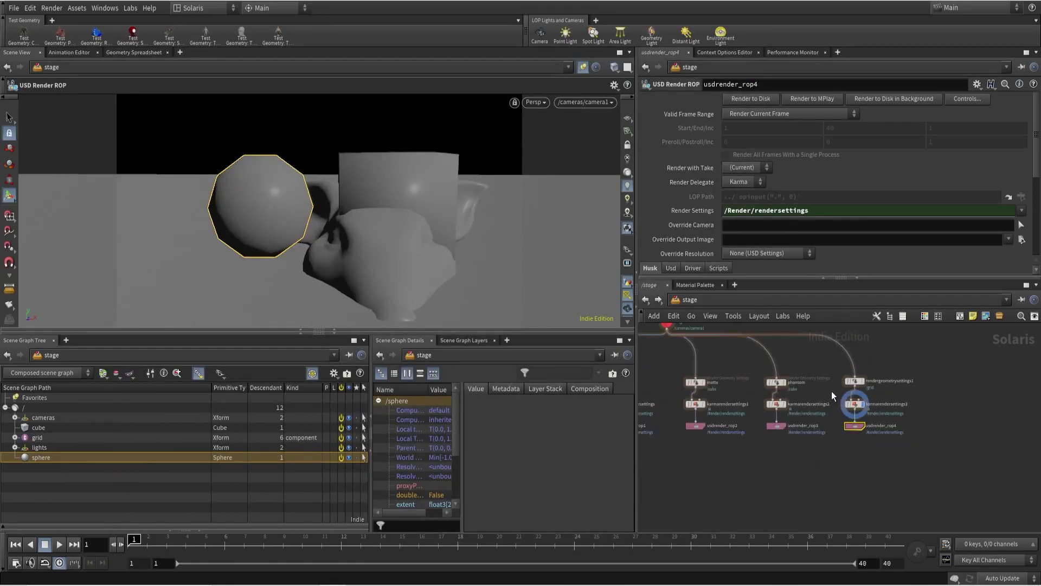
middle_click_drag(823, 359, 952, 515)
scroll(784, 391, "up", 4)
left_click_drag(807, 384, 894, 444)
key("y")
scroll(894, 445, "down", 4)
middle_click_drag(893, 445, 802, 377)
left_click(812, 99)
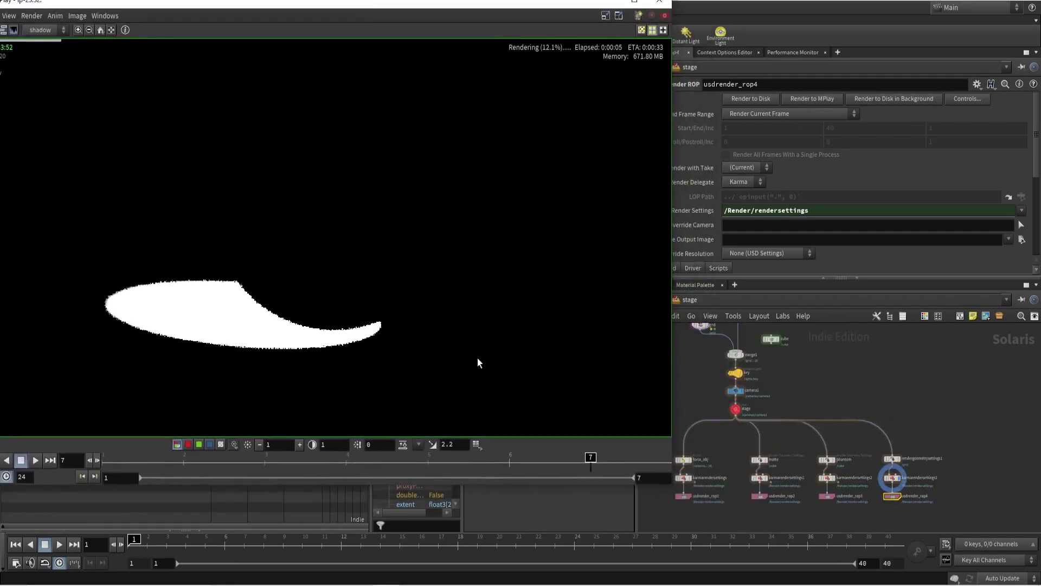
- Set the Holdout Mode of rendergeometrysettings1 to Matte and review the shadow render in MPlay
left_click(890, 459)
scroll(759, 173, "down", 5)
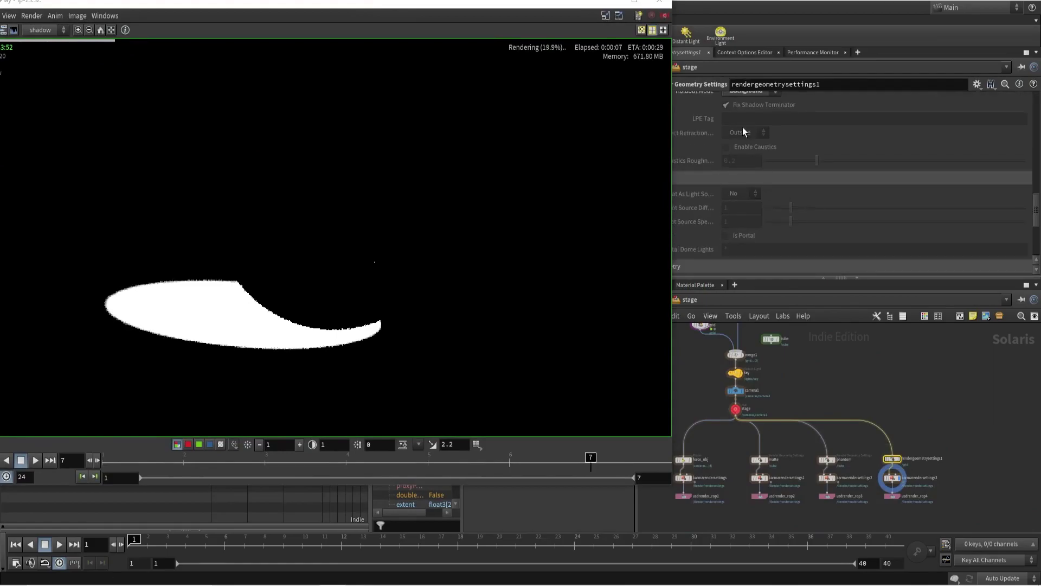
scroll(746, 124, "up", 2)
left_click(748, 121)
left_click(744, 139)
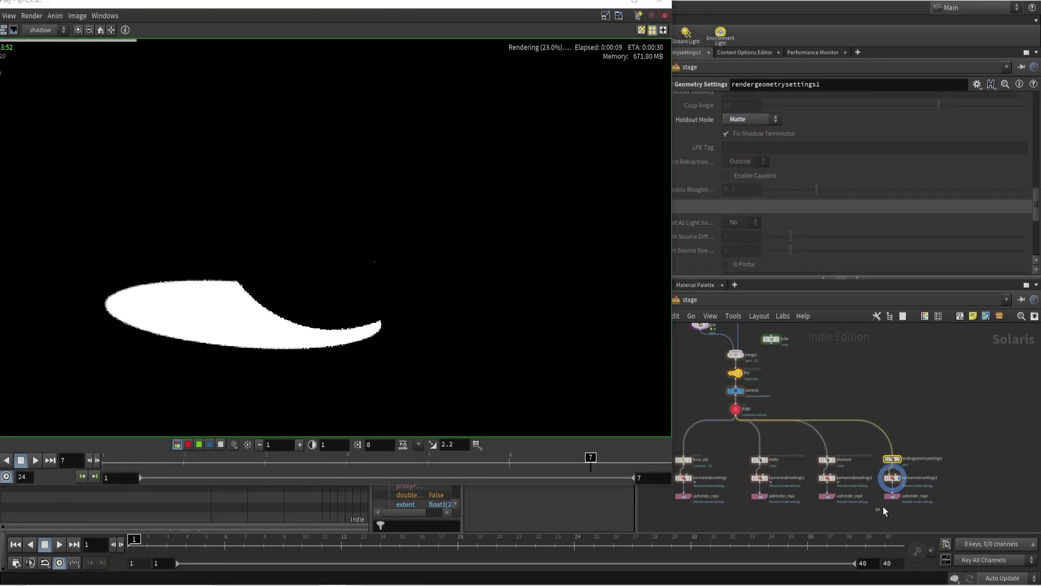
left_click(892, 496)
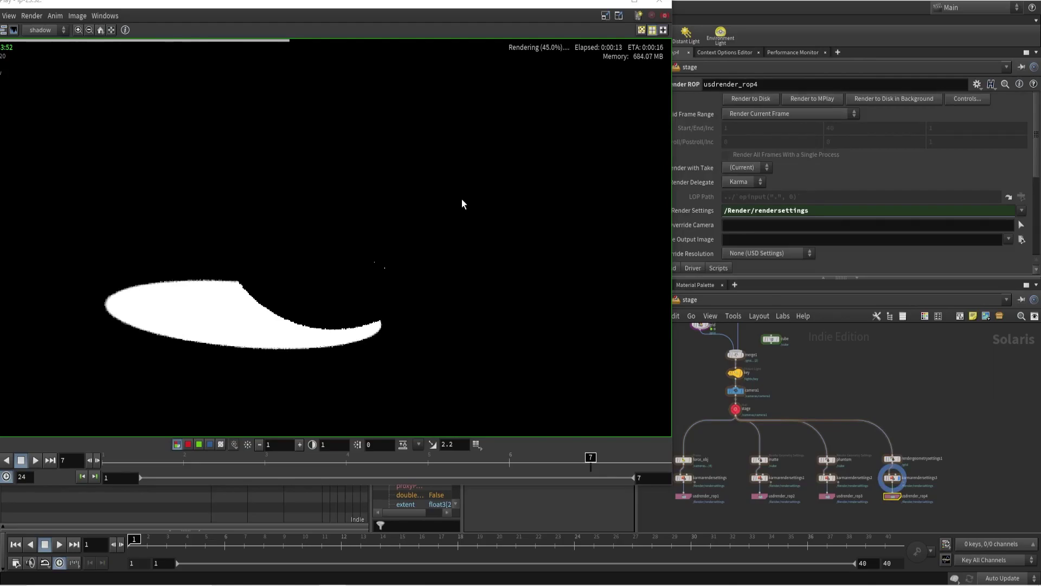
left_click_drag(541, 456, 601, 457)
left_click(609, 2)
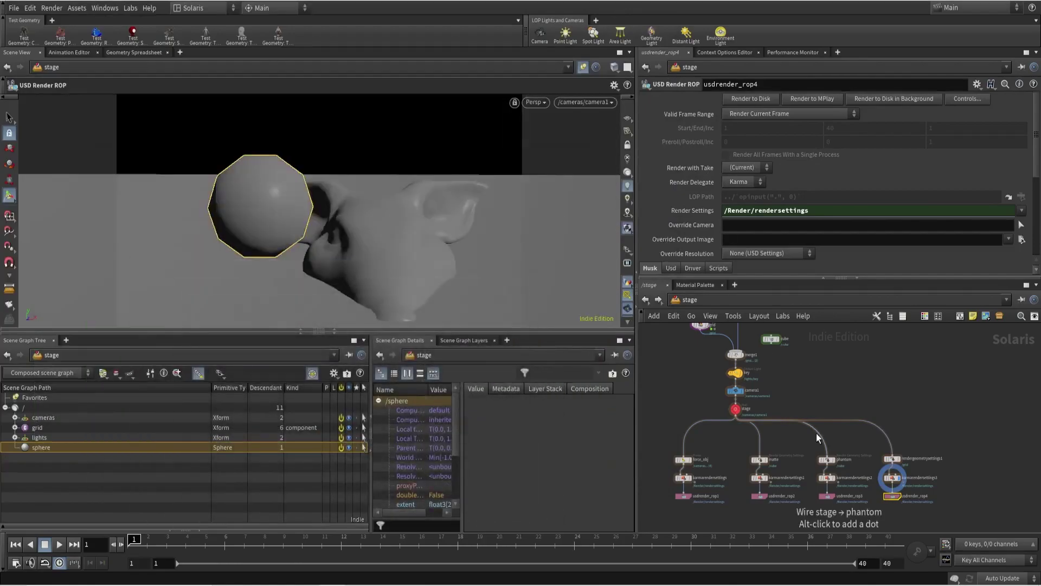
- Set the Holdout Mode of rendergeometrysettings1 back to Background
scroll(857, 448, "up", 3)
left_click(907, 461)
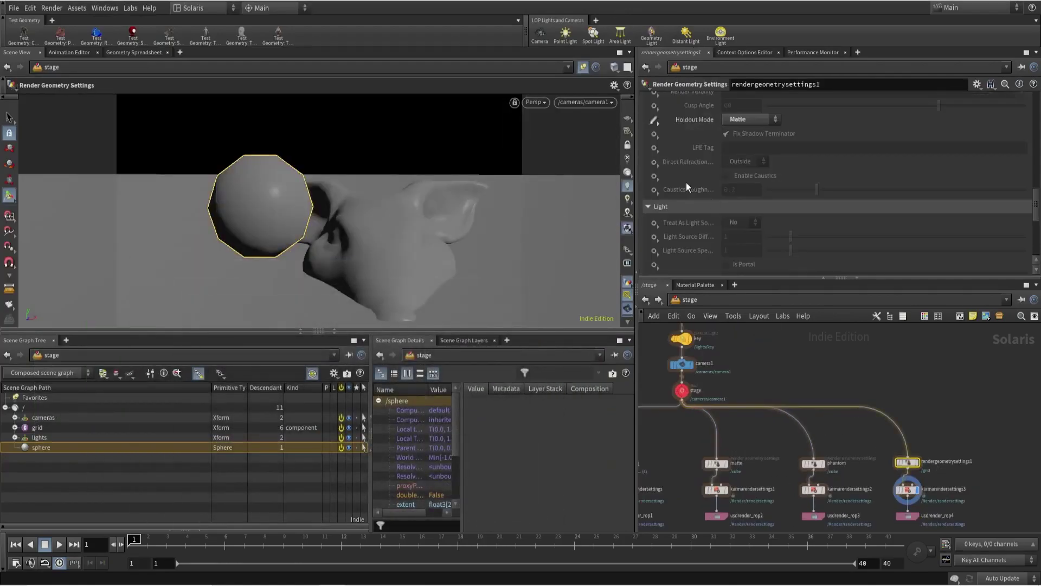
left_click(739, 121)
left_click(740, 141)
- Switch the viewport renderer to Karma and reconnect the cube to merge1
middle_click_drag(934, 388, 872, 374)
scroll(872, 374, "down", 3)
middle_click_drag(791, 334, 838, 450)
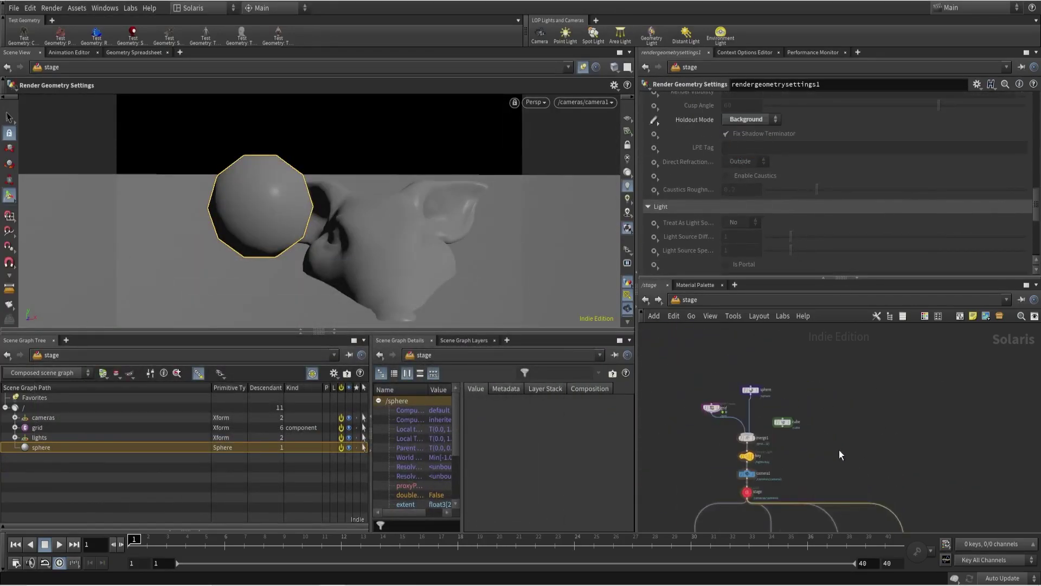
left_click(536, 102)
left_click(544, 154)
scroll(770, 353, "down", 4)
scroll(786, 379, "up", 5)
left_click_drag(737, 378, 691, 386)
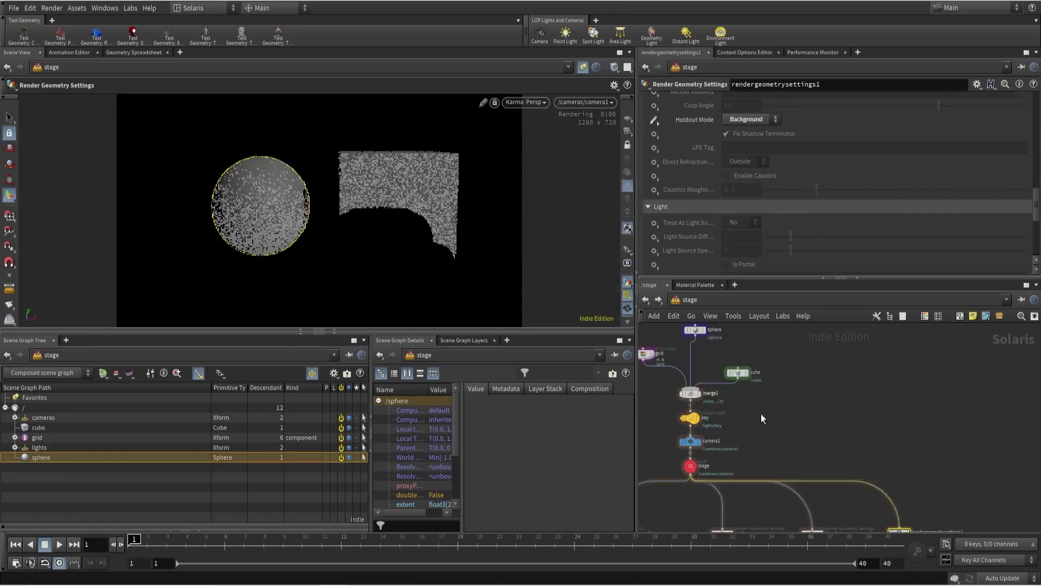
- Rename the rendergeometrysettings1 node to shadow
scroll(760, 414, "down", 1)
middle_click_drag(687, 421, 742, 431)
middle_click_drag(938, 510, 807, 400)
scroll(858, 422, "up", 1)
left_click_drag(860, 492, 759, 426)
scroll(824, 418, "up", 2)
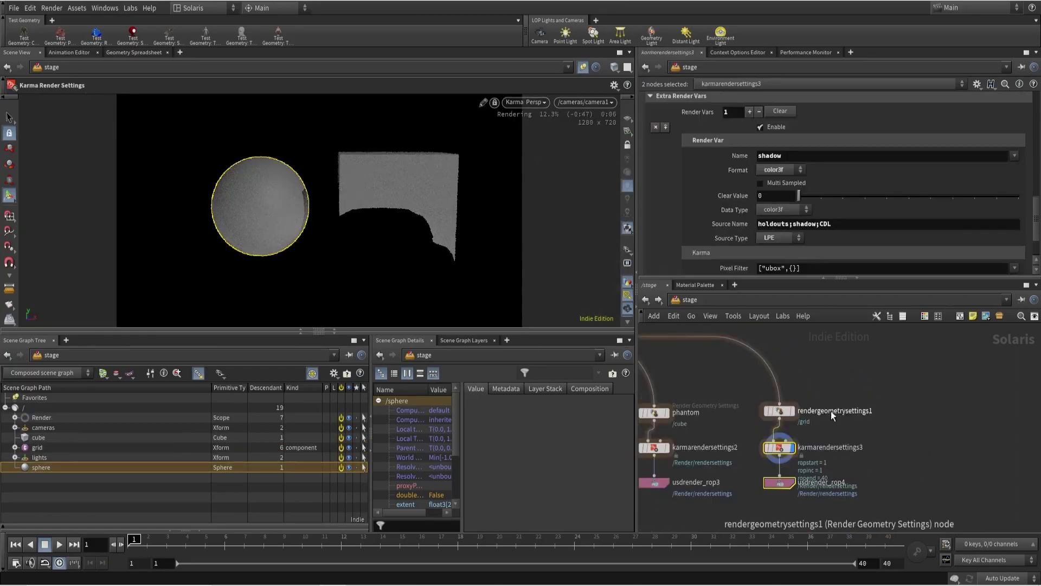
left_click(830, 410)
type("shadow")
key("Return")
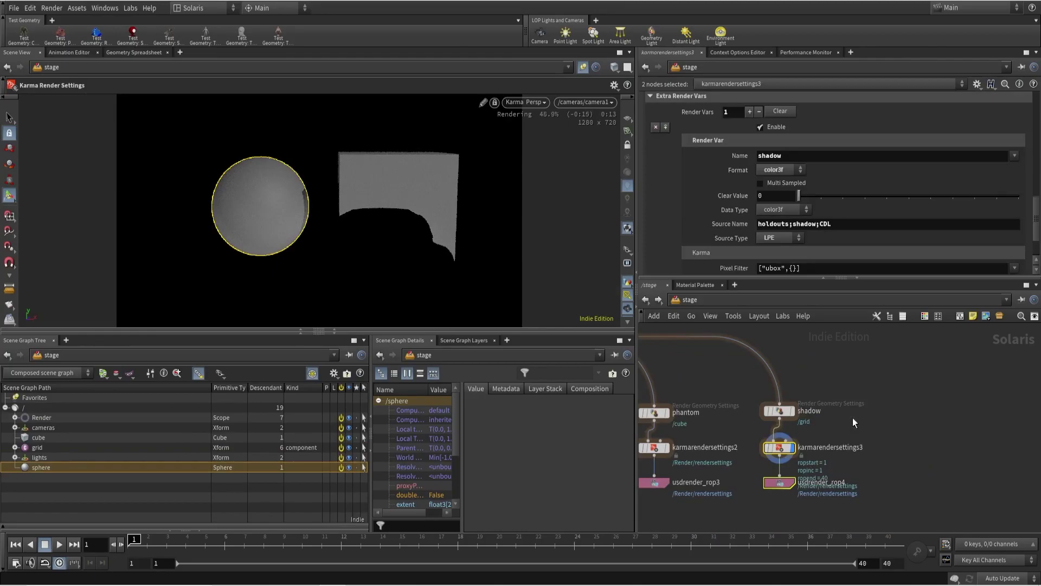
- Duplicate karmarendersettings3 with usdrender_rop4 as a new branch beside them and wire the copy directly to the stage null
left_click_drag(777, 484, 916, 481, "alt")
middle_click_drag(885, 369, 937, 390)
left_click(948, 415)
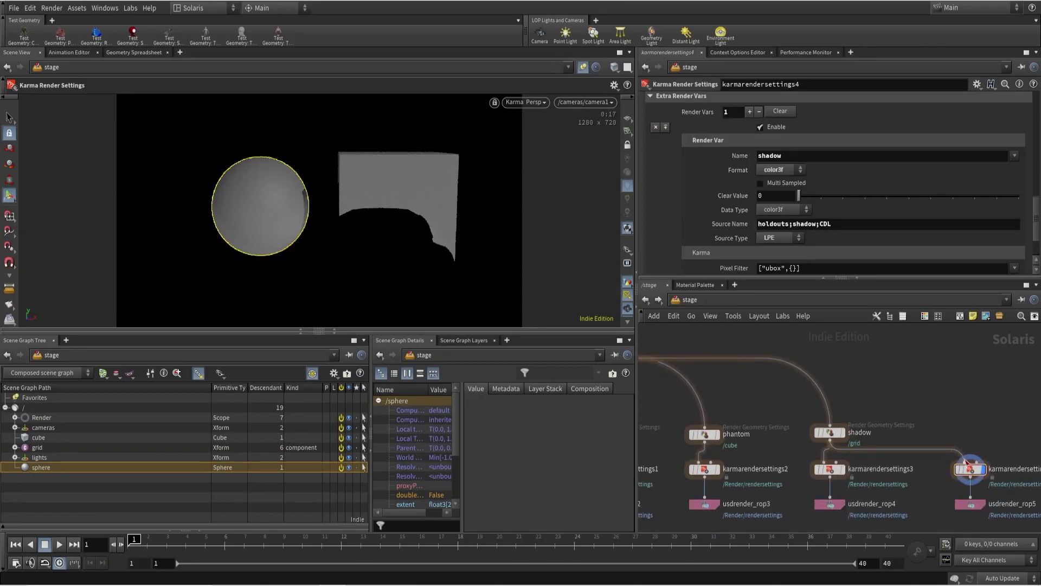
scroll(1009, 443, "down", 3)
left_click_drag(984, 454, 753, 405)
left_click(744, 400)
middle_click_drag(972, 368, 935, 385)
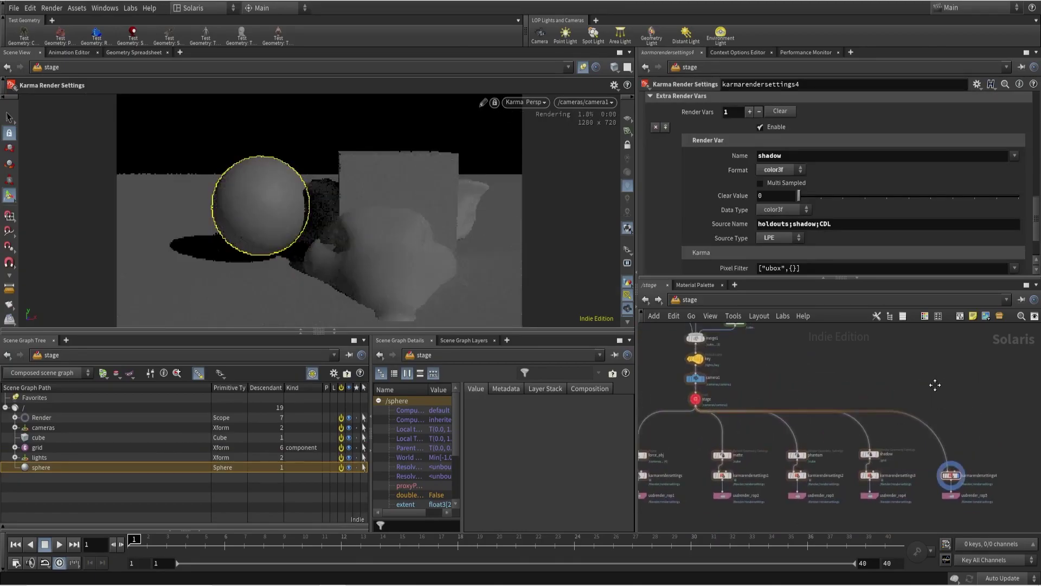
- Inside the grid node, disconnect the pig head from merge1 and return to the stage network
middle_click_drag(865, 374, 953, 454)
scroll(726, 369, "up", 3)
double_click(753, 394)
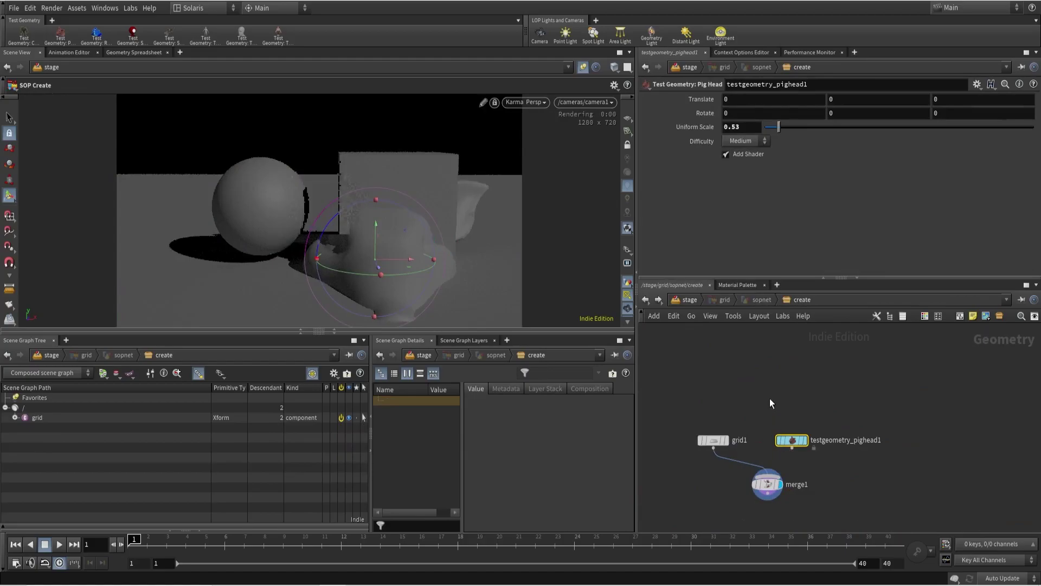
key("u")
- Move the sphere, grid, cube and merge1 nodes up to open space above the key light
scroll(770, 396, "down", 3)
middle_click_drag(853, 426, 898, 494)
scroll(793, 411, "up", 2)
left_click_drag(706, 368, 845, 460)
scroll(845, 459, "up", 3)
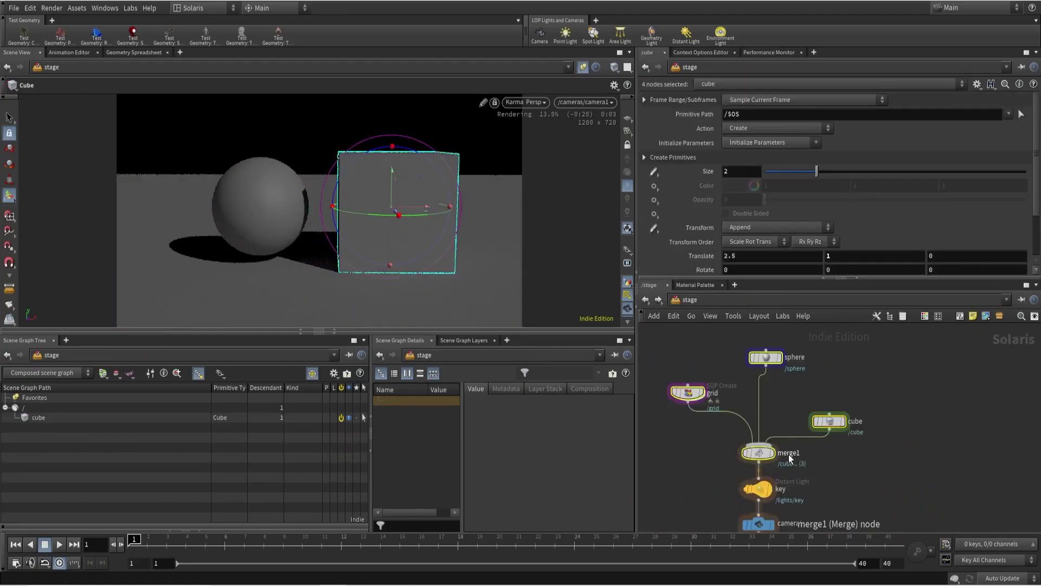
left_click_drag(760, 455, 760, 409)
left_click_drag(745, 451, 764, 488)
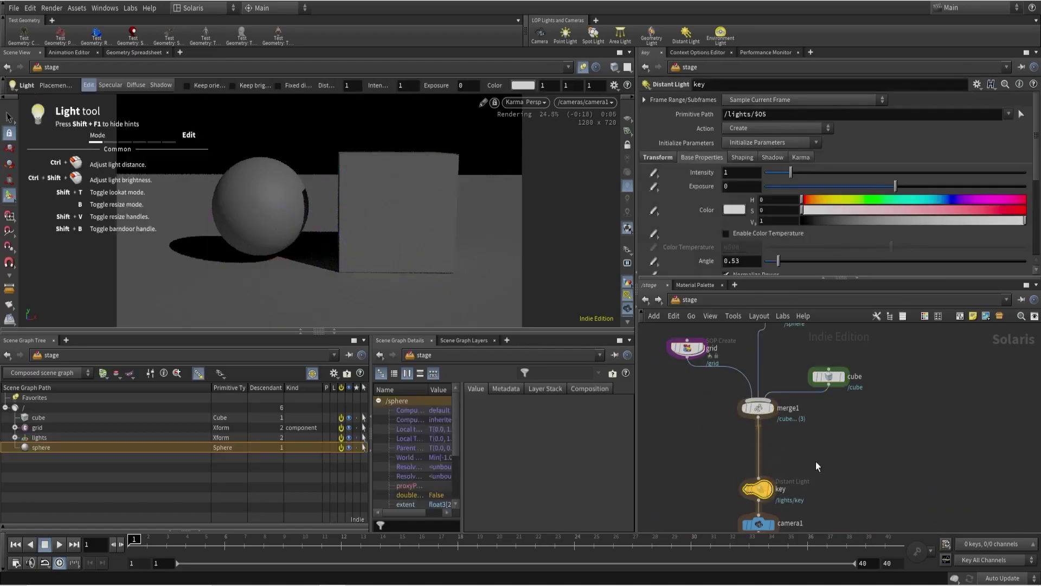
- Add a Dome Light node and insert it between merge1 and the key light
key("Tab")
type("dome")
key("Return")
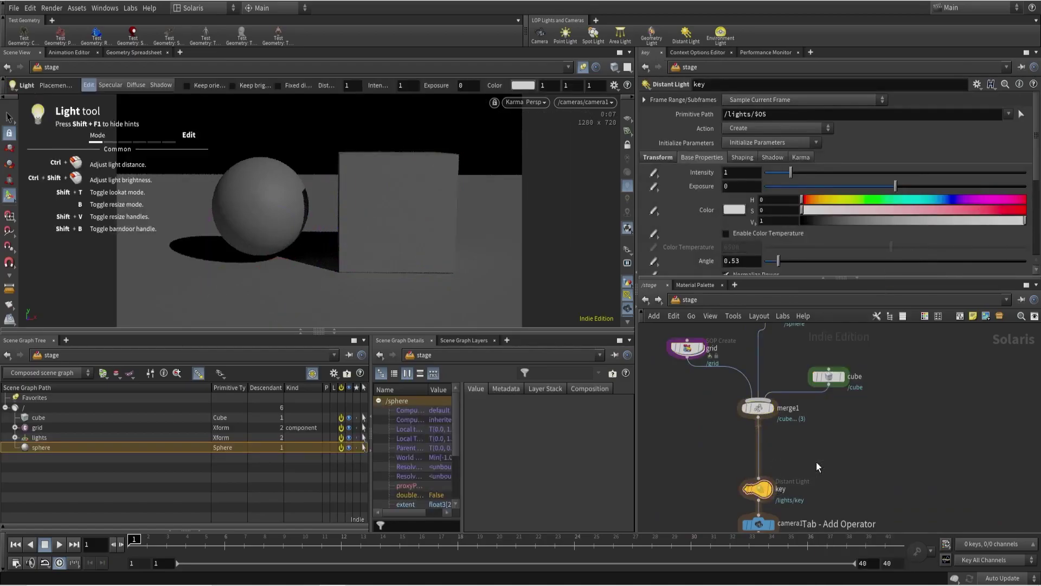
left_click(789, 461)
left_click_drag(790, 464, 760, 458)
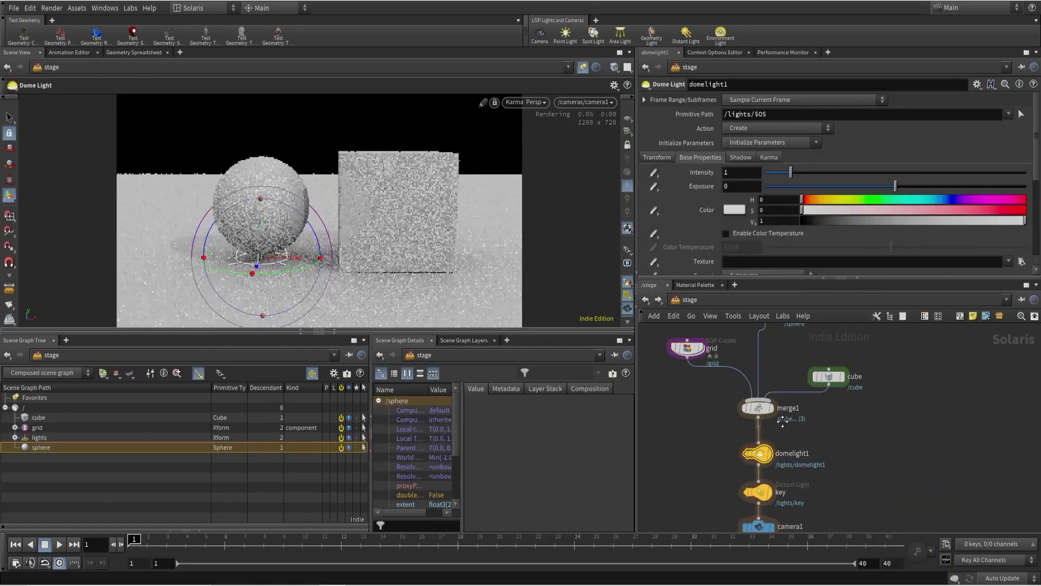
- Add a Light Mixer node and insert it between the stage null and karmarendersettings4
scroll(813, 444, "down", 3)
middle_click_drag(886, 478, 818, 426)
scroll(818, 426, "down", 3)
middle_click_drag(880, 455, 816, 408)
scroll(806, 412, "up", 5)
left_click(769, 417)
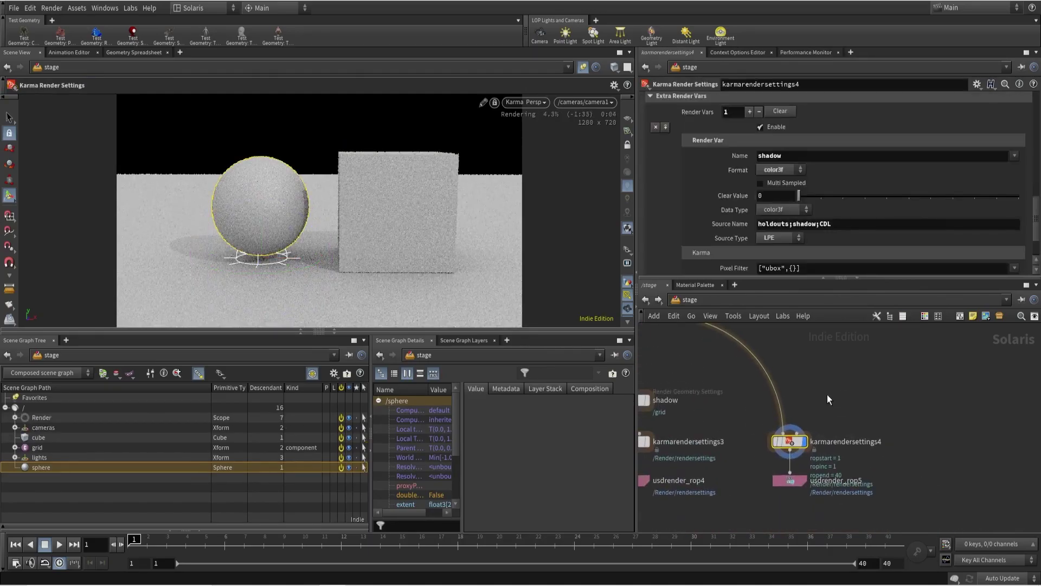
key("Tab")
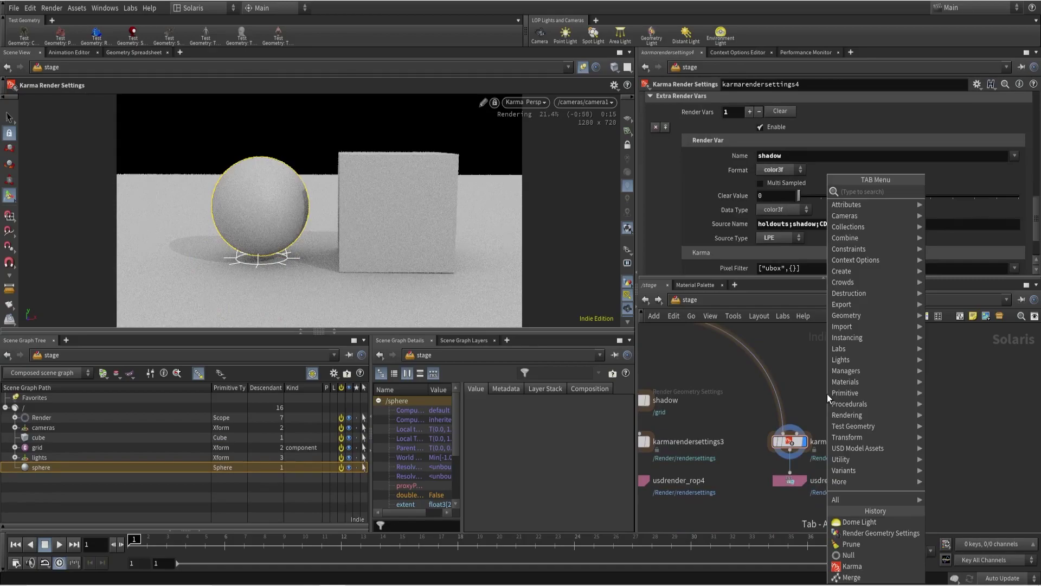
type("lightm")
key("Return")
left_click(828, 395)
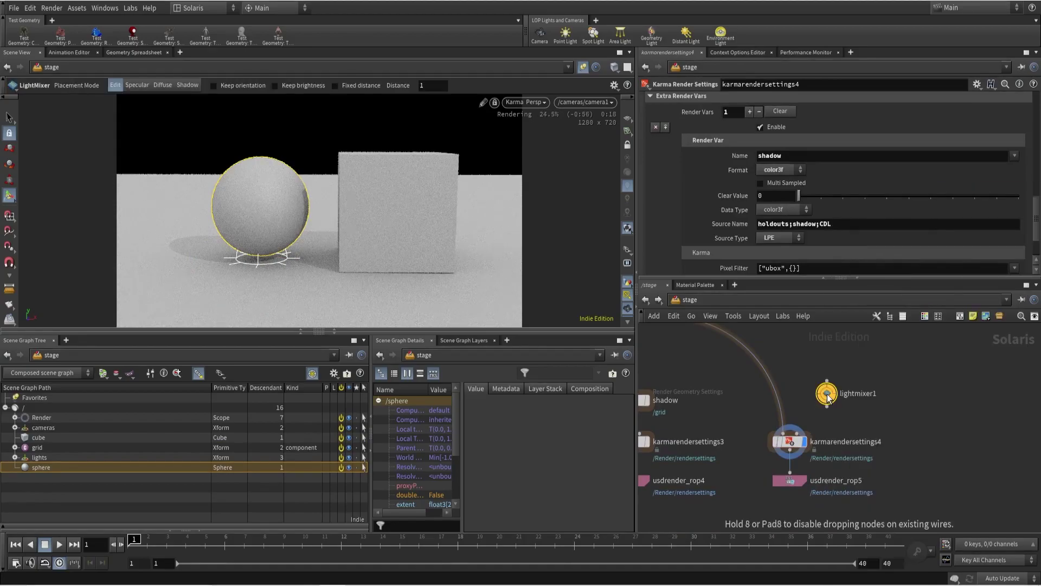
left_click(776, 400)
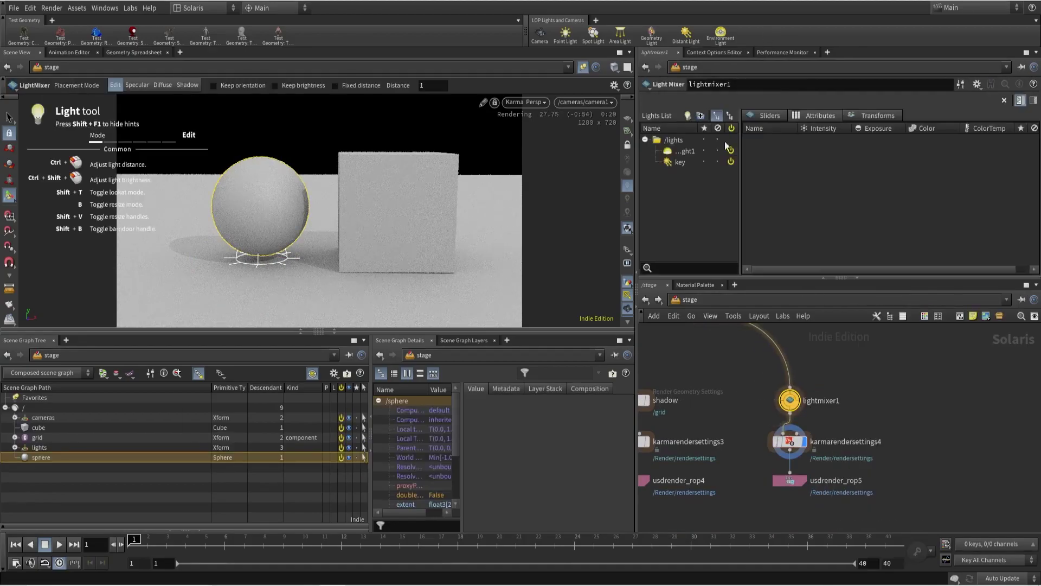
- Toggle the dome light and the key light in lightmixer1 to compare their effect on the Karma render
left_click(730, 149)
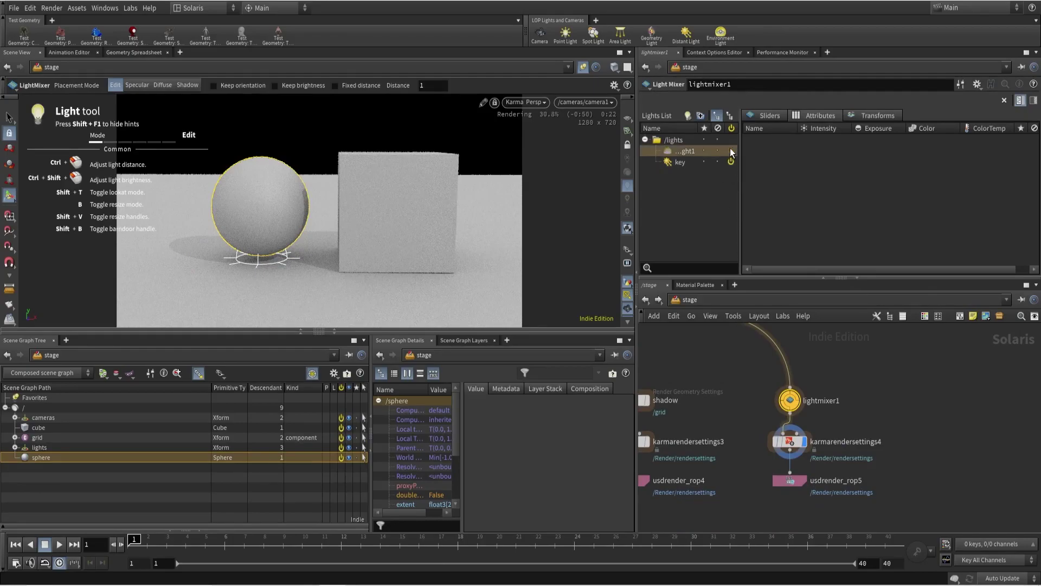
left_click(730, 148)
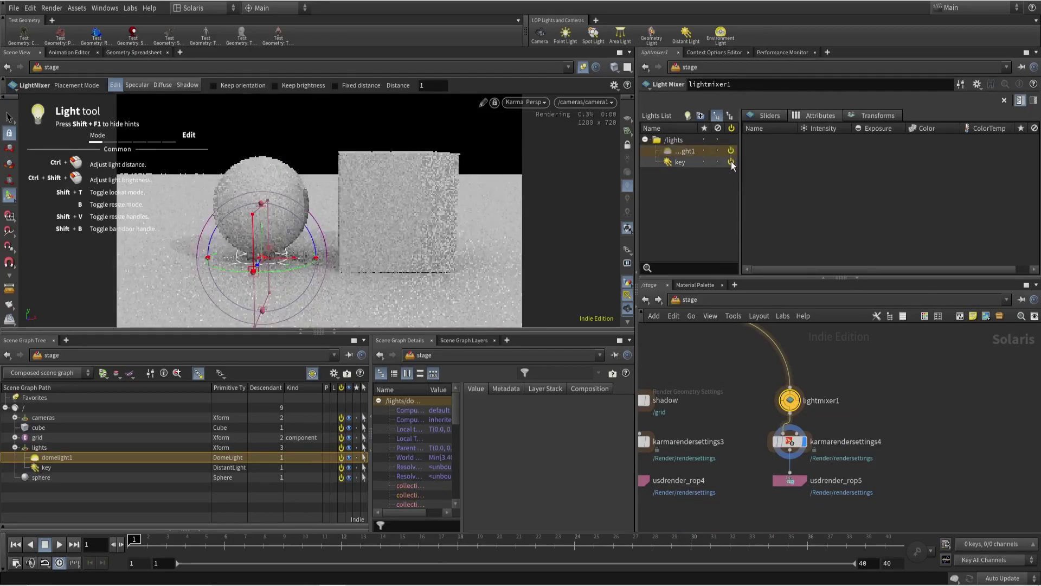
left_click(731, 161)
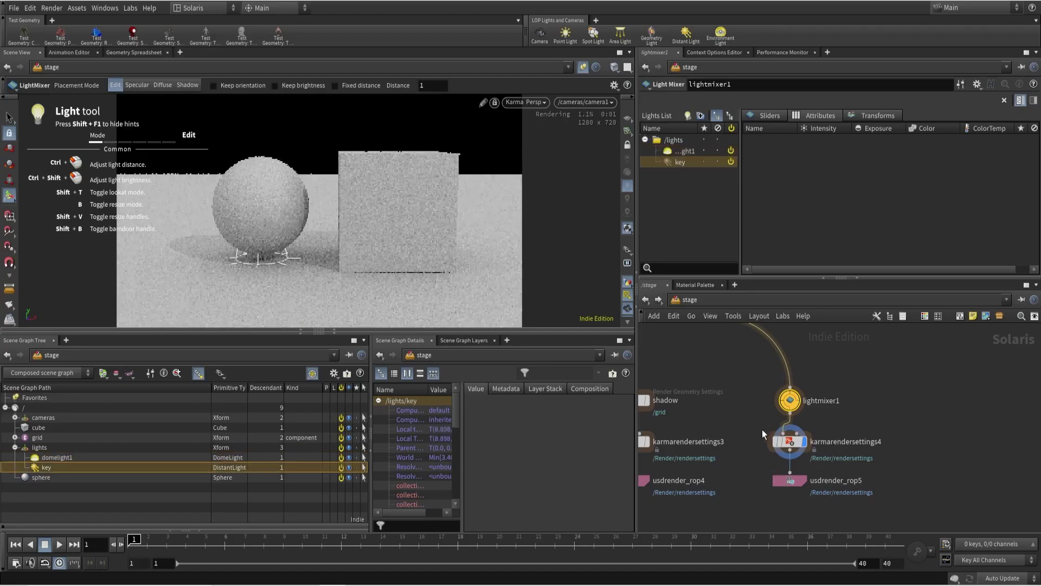
left_click(780, 439)
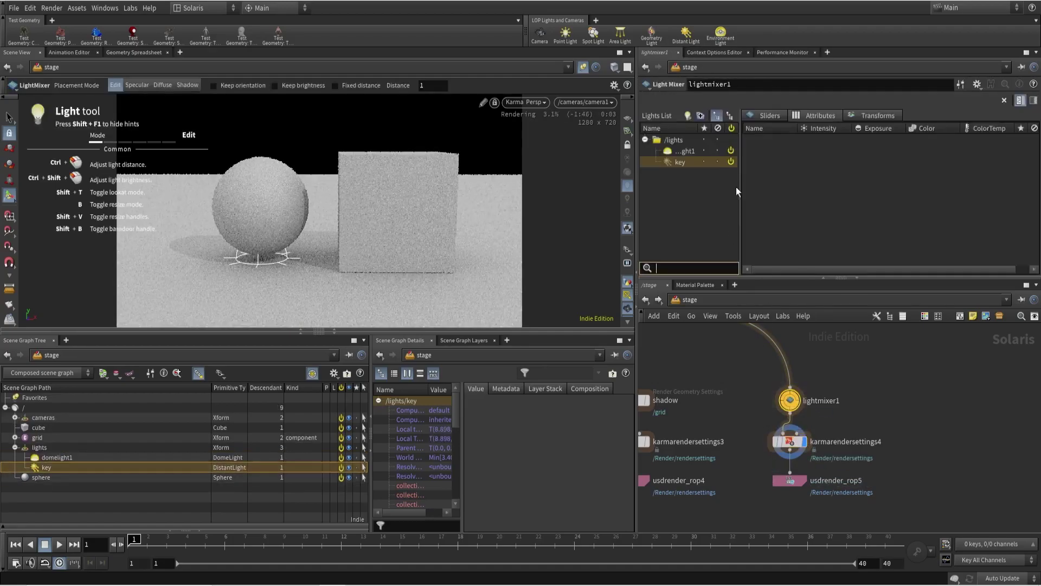
left_click(730, 150)
left_click(730, 151)
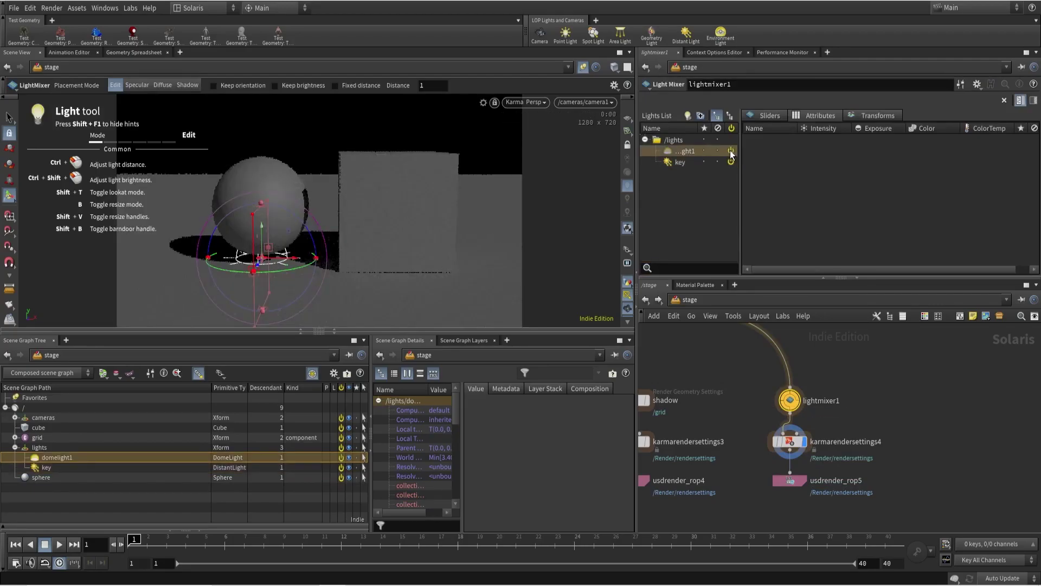